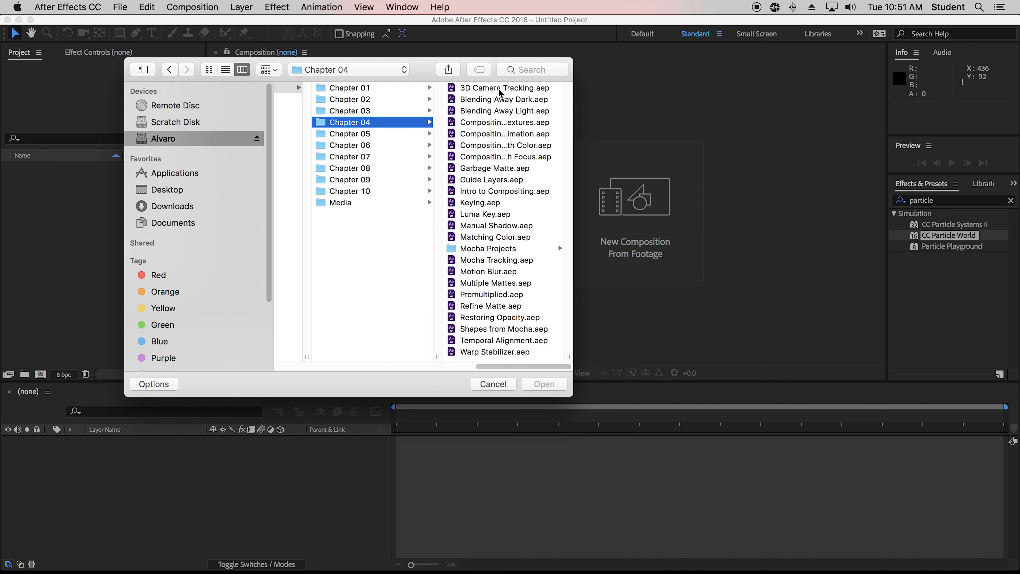
Open the Garbage Matte.aep project from the Chapter 04 folder.
left_click(497, 173)
left_click(550, 385)
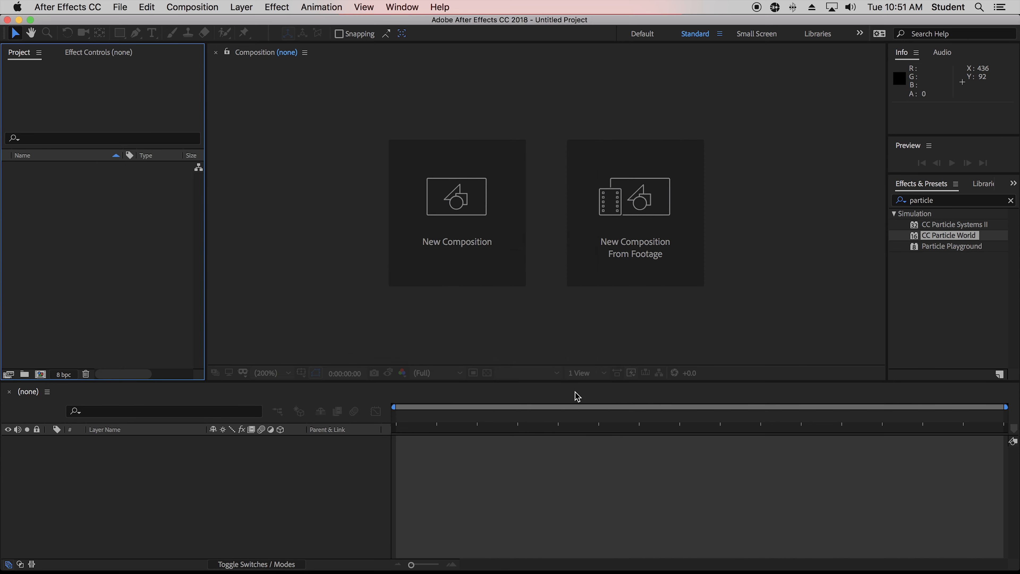
left_click(634, 315)
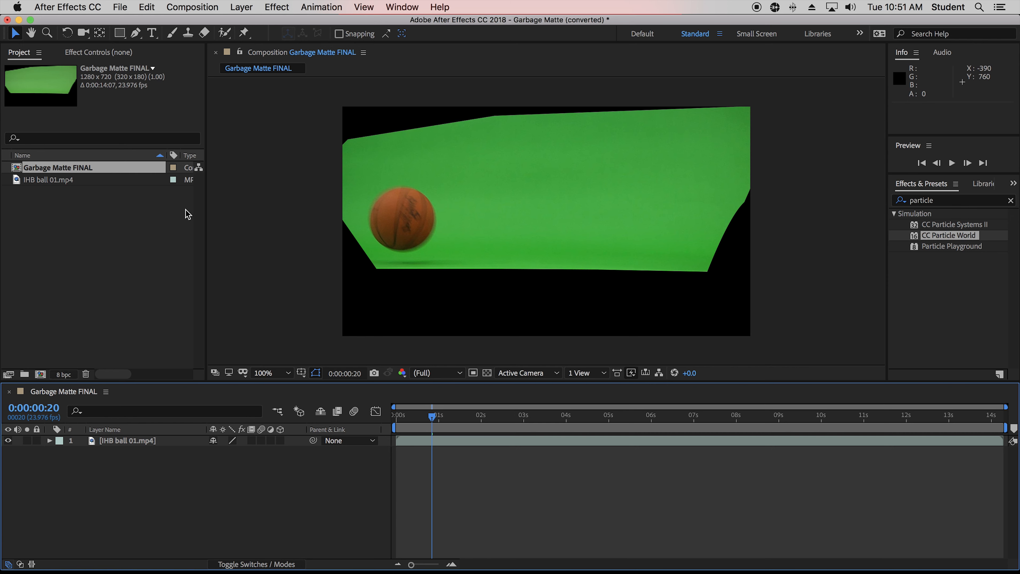
Scrub the timeline to preview the ball footage and inspect the project items.
left_click_drag(431, 417, 410, 442)
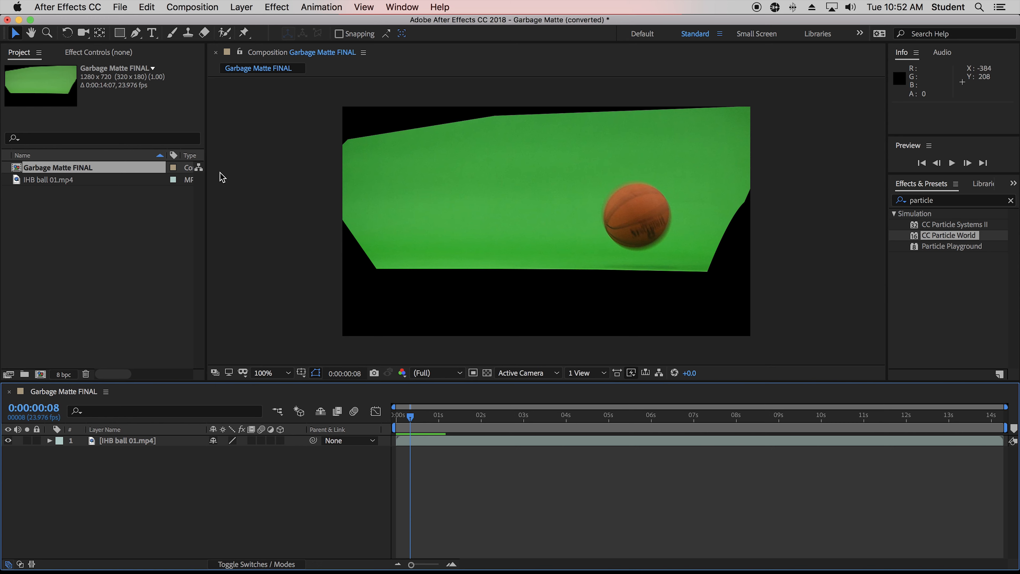
left_click(95, 255)
left_click(61, 169)
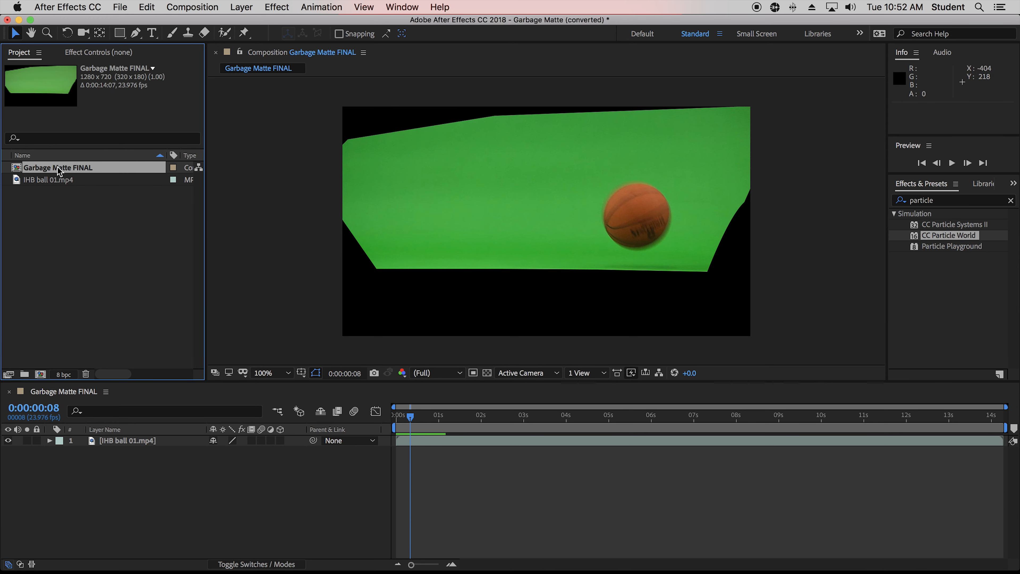
left_click(56, 180)
left_click(100, 53)
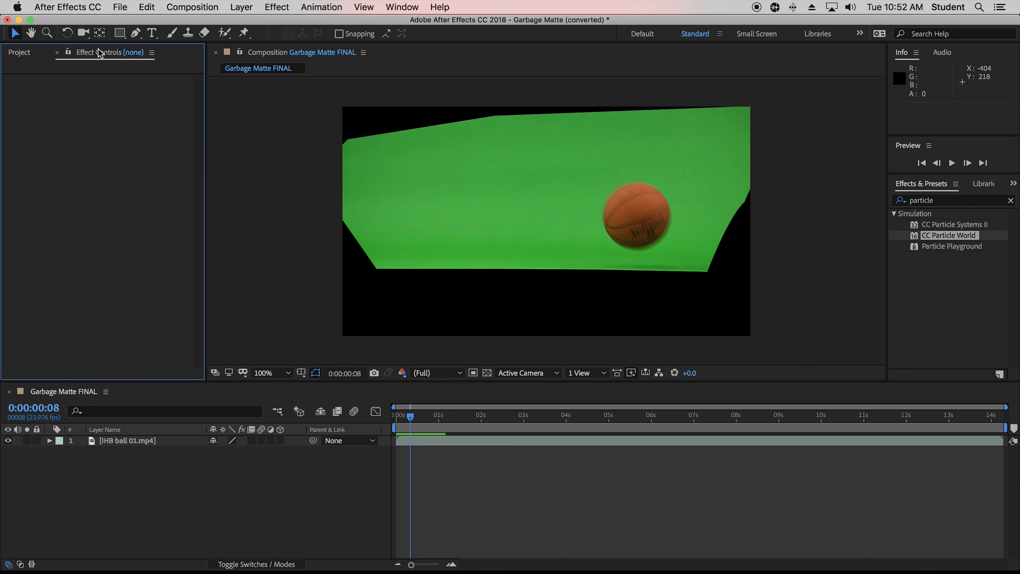
left_click(20, 53)
Delete the existing Mask 1 from the IHB ball 01.mp4 layer.
left_click(49, 440)
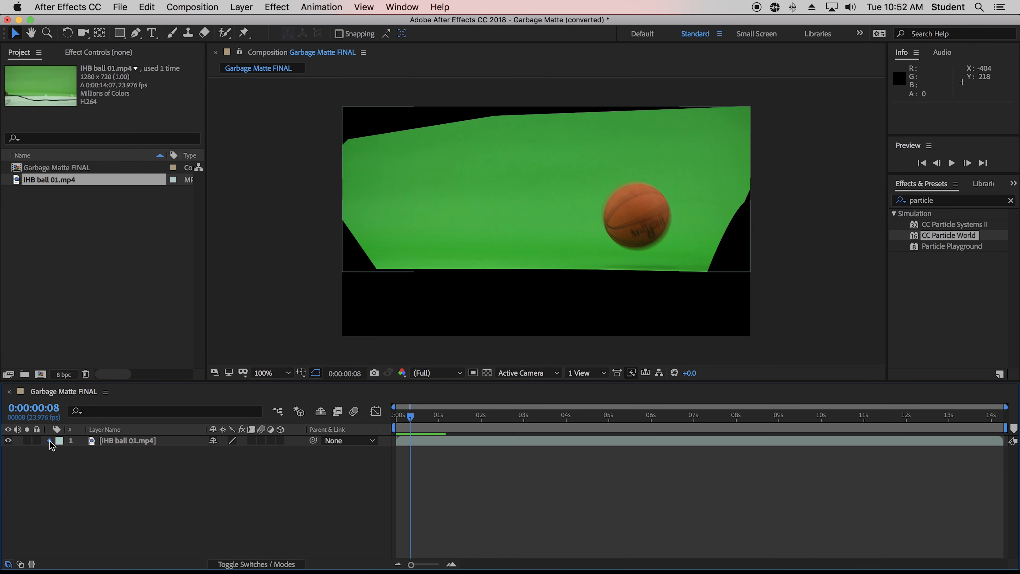
left_click(73, 452)
left_click(61, 452)
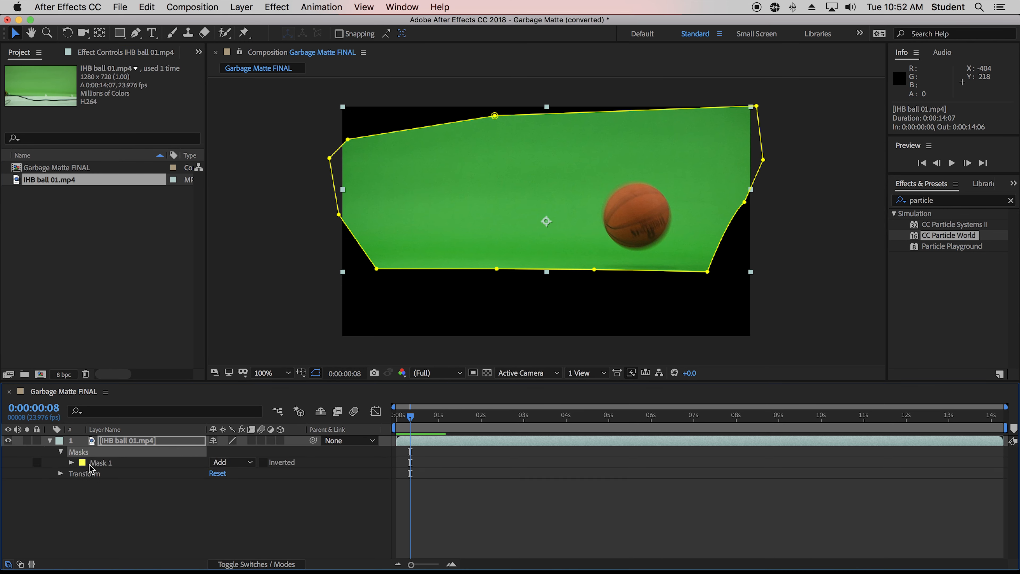
left_click(87, 489)
left_click(77, 450)
key("Delete")
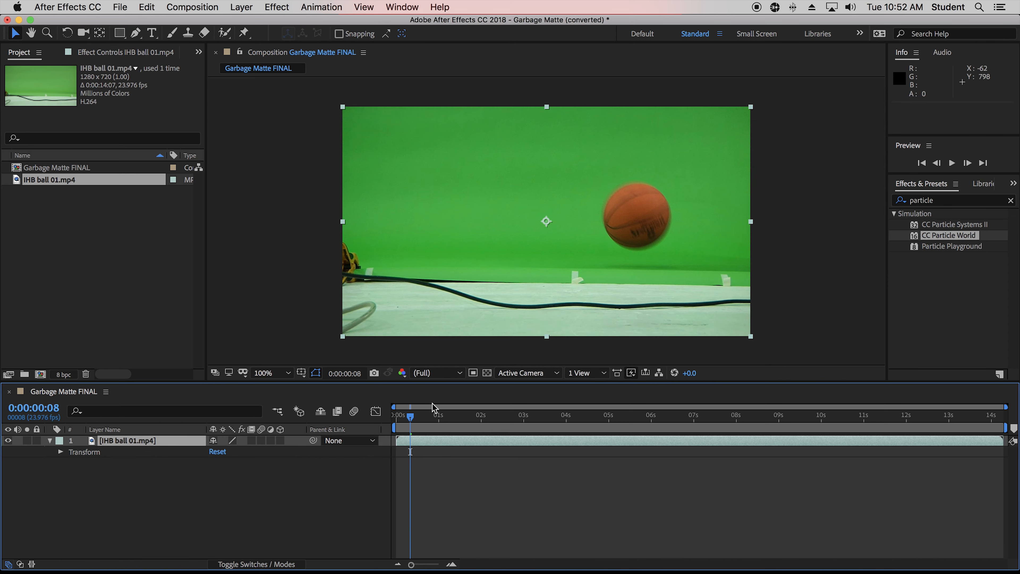
At frame 0:00:00:04, draw a closed Pen mask around the green screen, tracing the floor line and extending above the frame.
left_click_drag(402, 413, 414, 440)
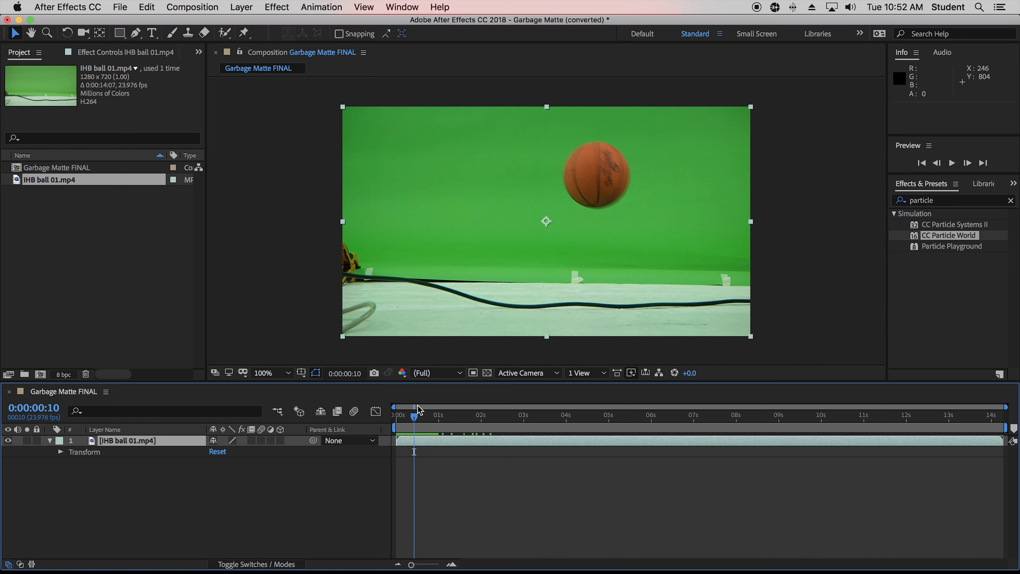
left_click_drag(417, 406, 436, 419)
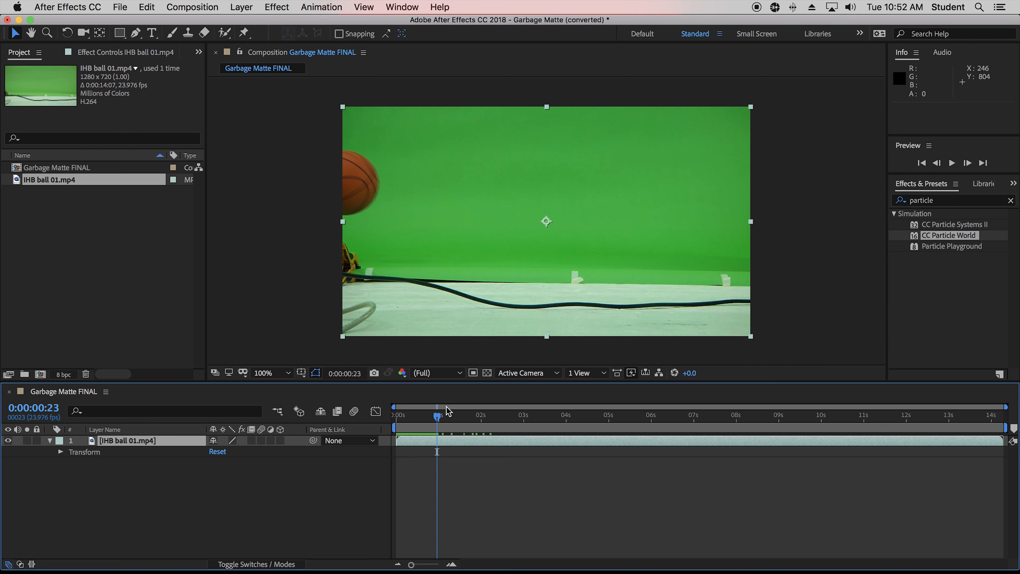
left_click_drag(438, 416, 404, 421)
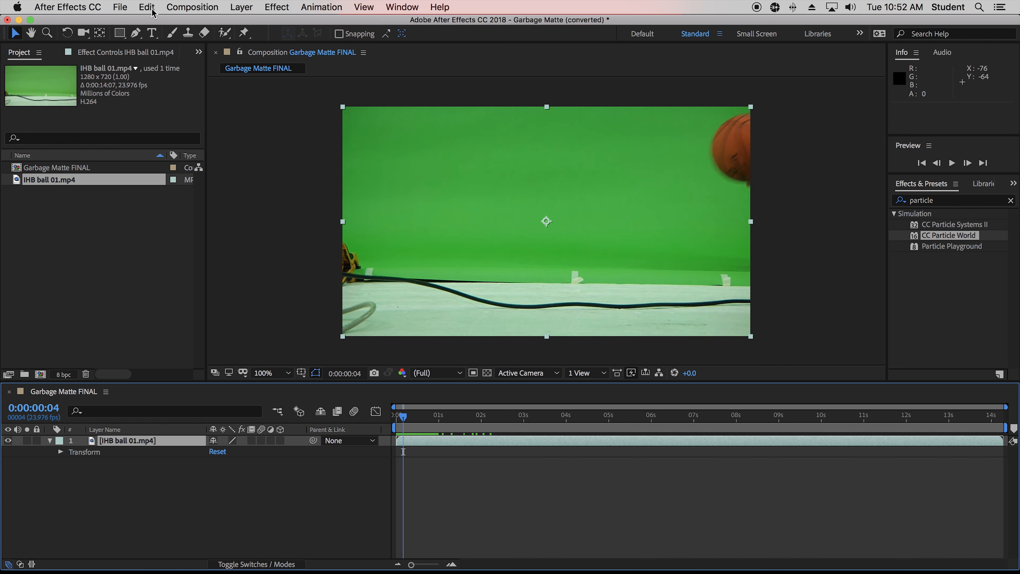
left_click(137, 34)
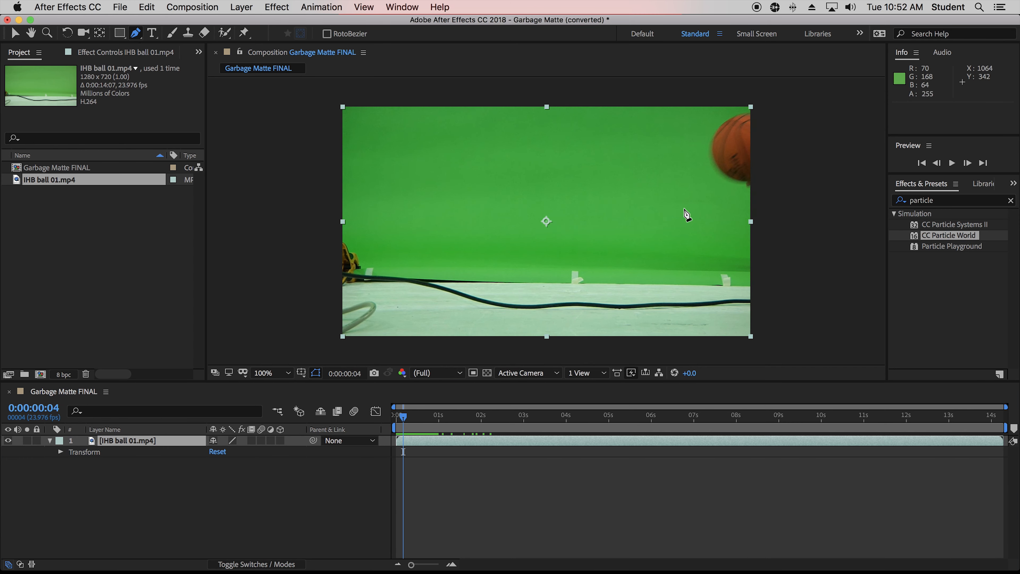
left_click(760, 201)
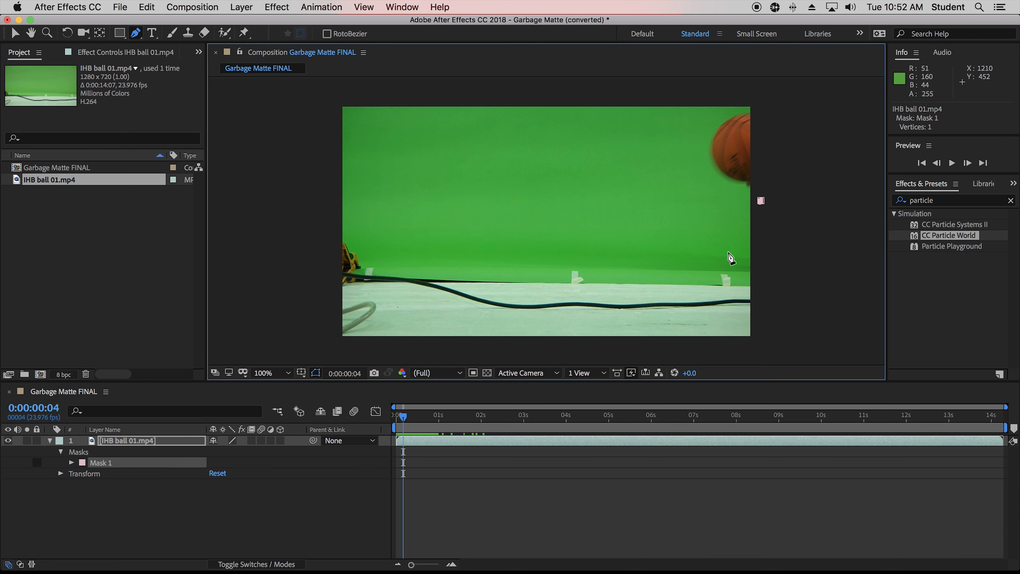
left_click(740, 279)
left_click(623, 280)
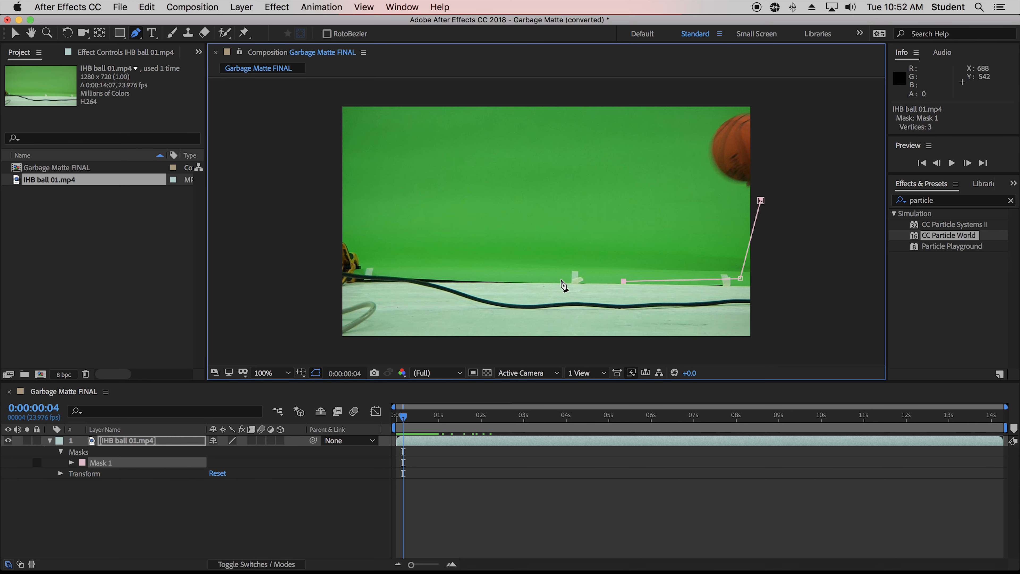
left_click(559, 268)
left_click(484, 271)
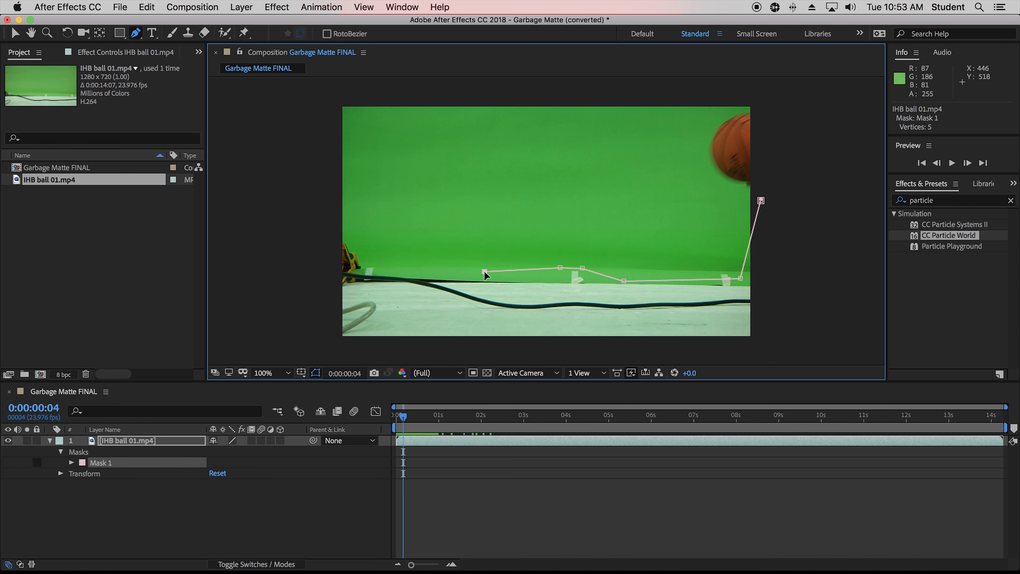
left_click(421, 270)
left_click(377, 269)
left_click(363, 262)
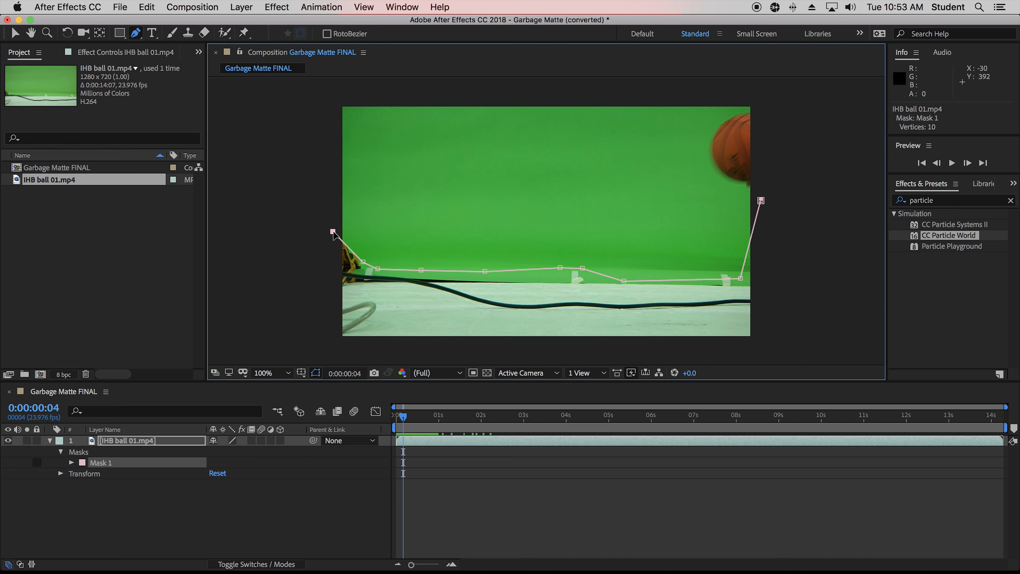
left_click(327, 95)
left_click(758, 96)
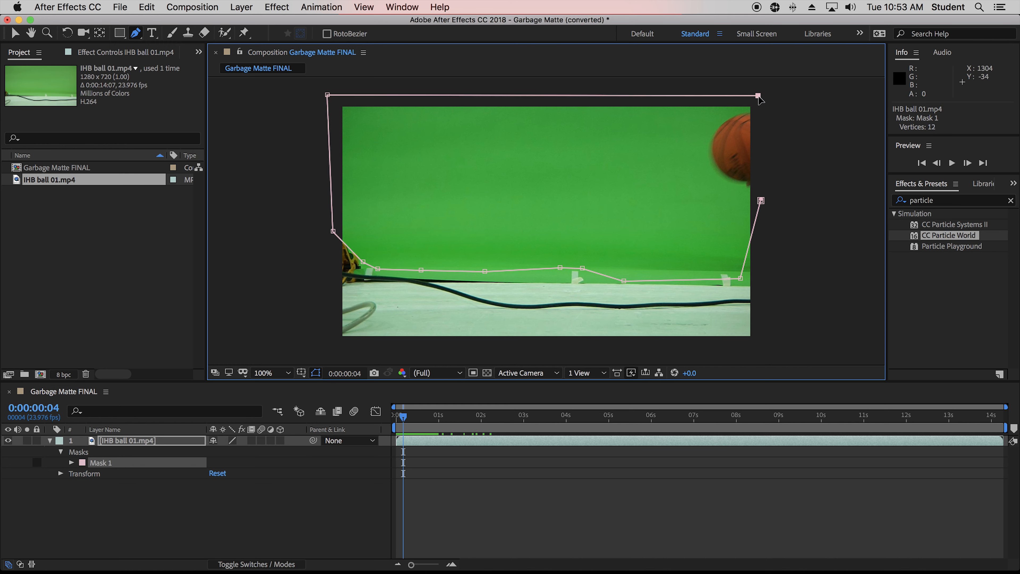
left_click(761, 200)
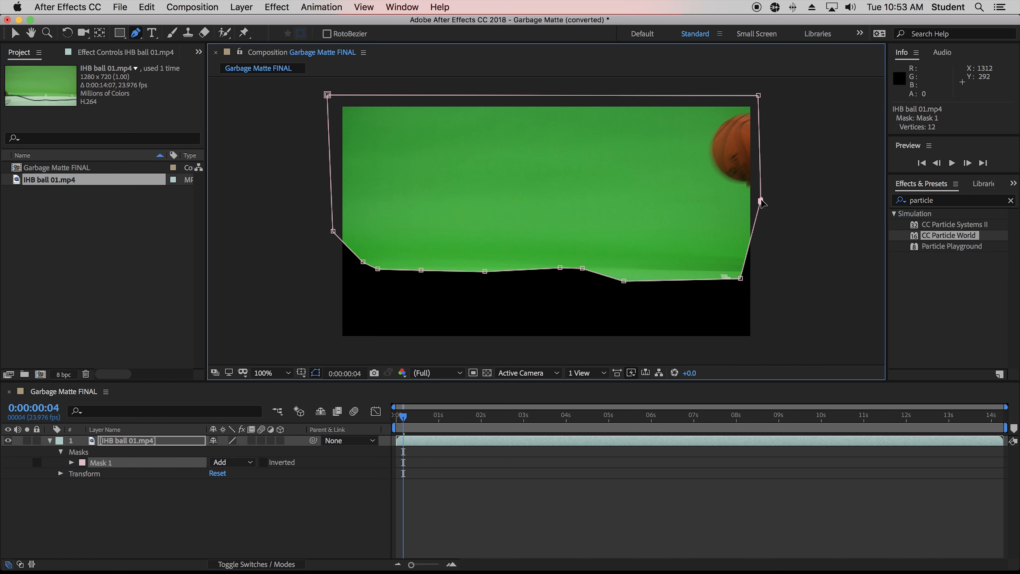
Adjust the mask's top corner and bottom-right vertices to fit the green screen edges.
left_click_drag(757, 96, 757, 103)
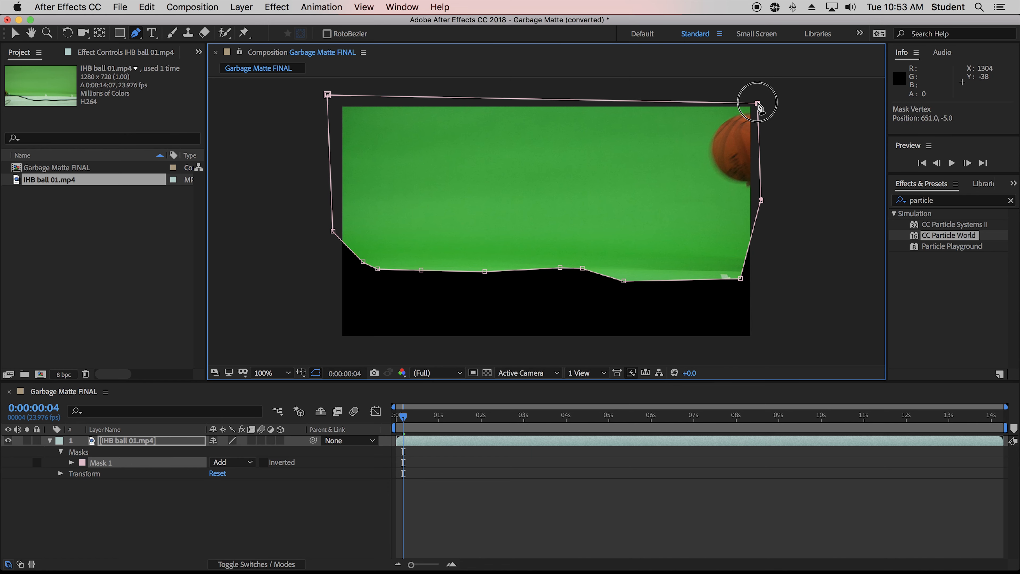
left_click_drag(327, 95, 335, 102)
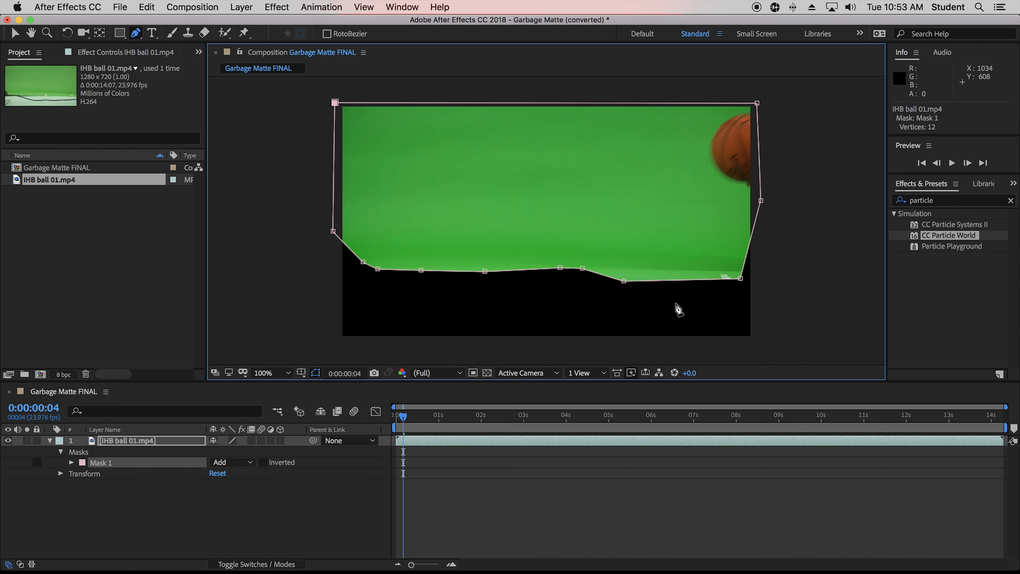
left_click_drag(741, 278, 749, 271)
left_click_drag(623, 281, 624, 274)
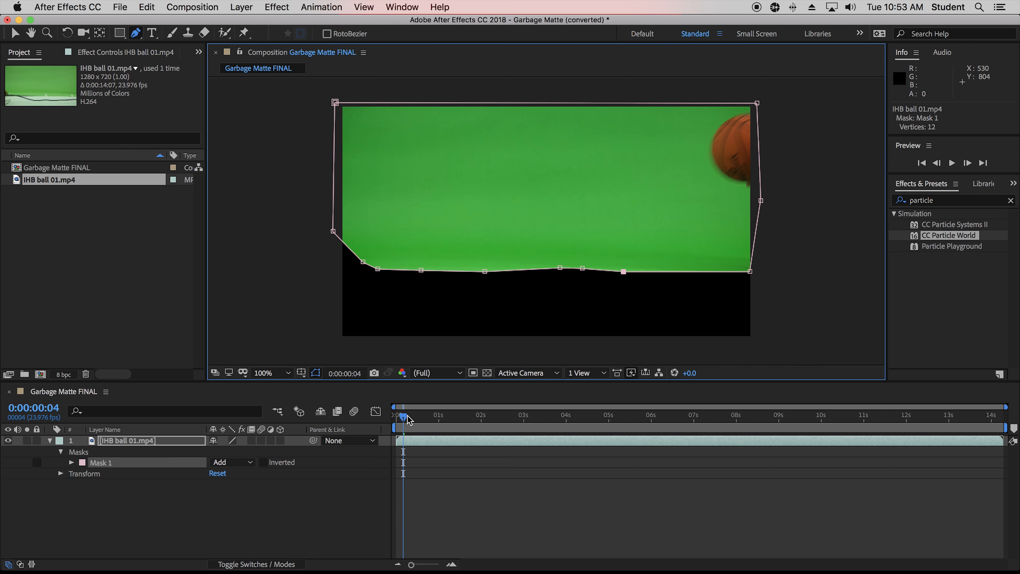
At frame 0:00:00:09, add vertices to the mask's top edge and reshape them into a notch near the upper right.
mouse_move(408, 419)
left_mouse_down()
mouse_move(437, 419)
mouse_move(416, 419)
left_mouse_up()
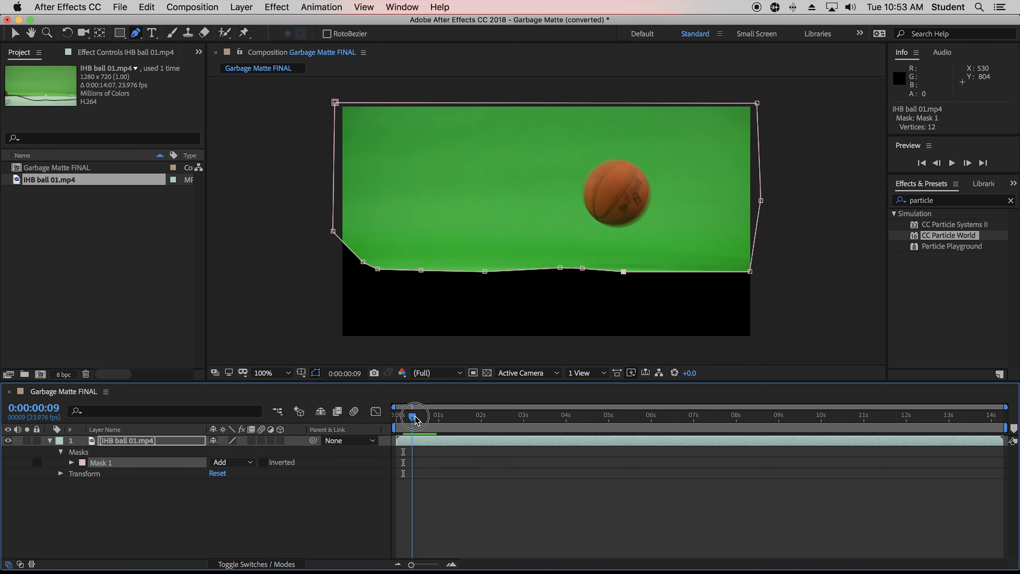
left_click(684, 104)
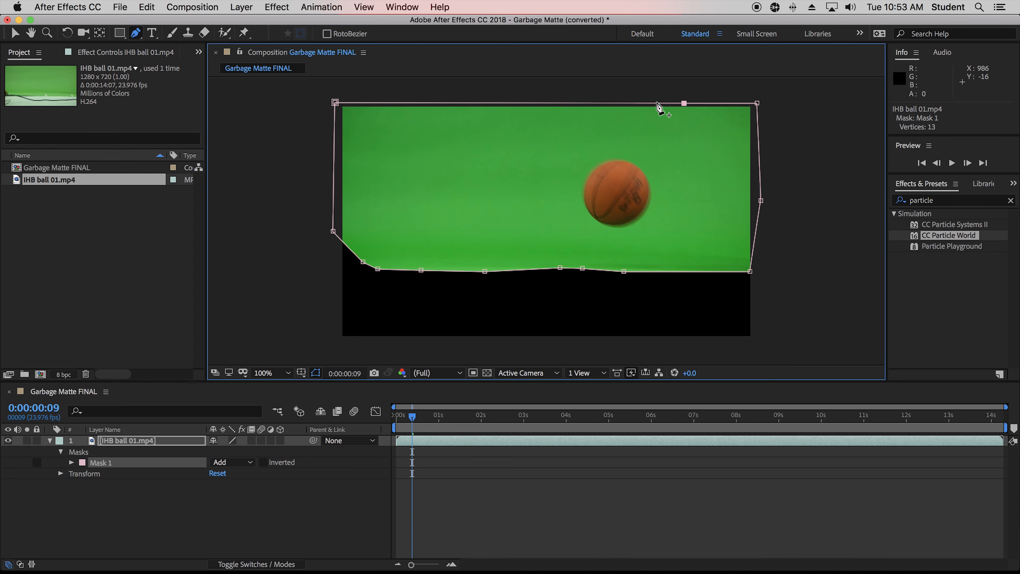
left_click_drag(658, 105, 608, 104)
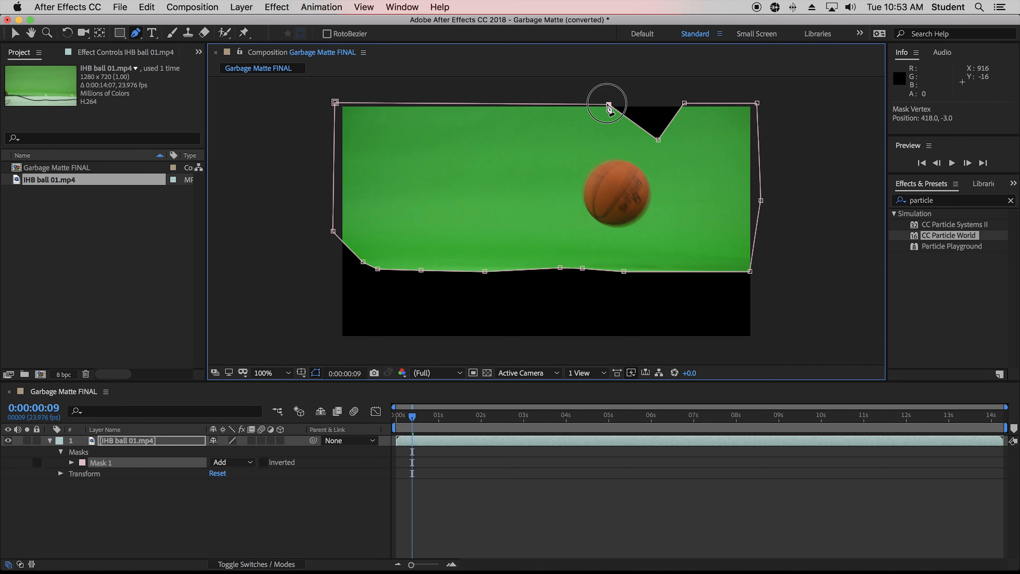
At frame 0:00:00:05, reposition the notch and top-right mask vertices to follow the ball's edge.
left_click(405, 426)
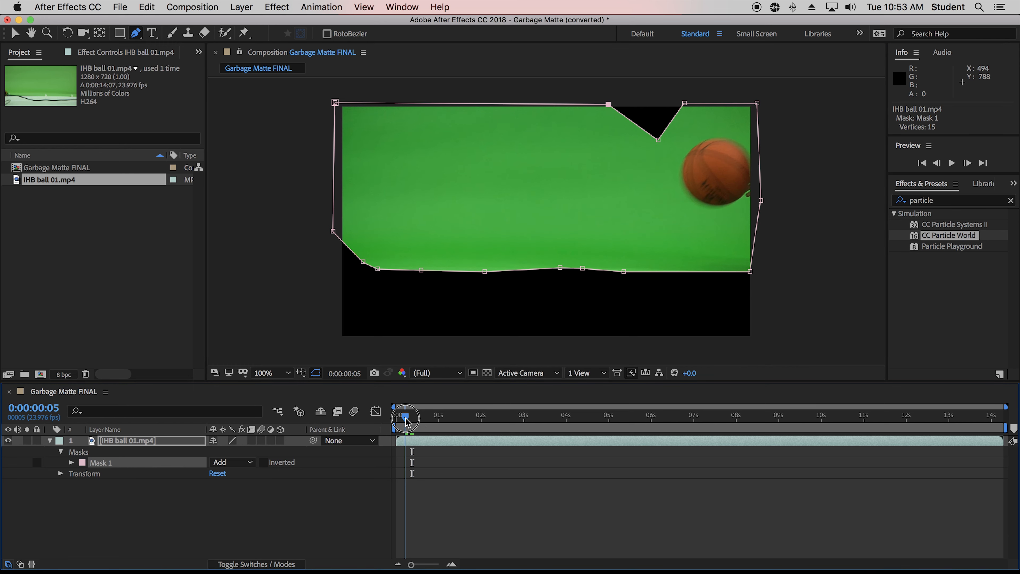
left_click_drag(658, 140, 651, 153)
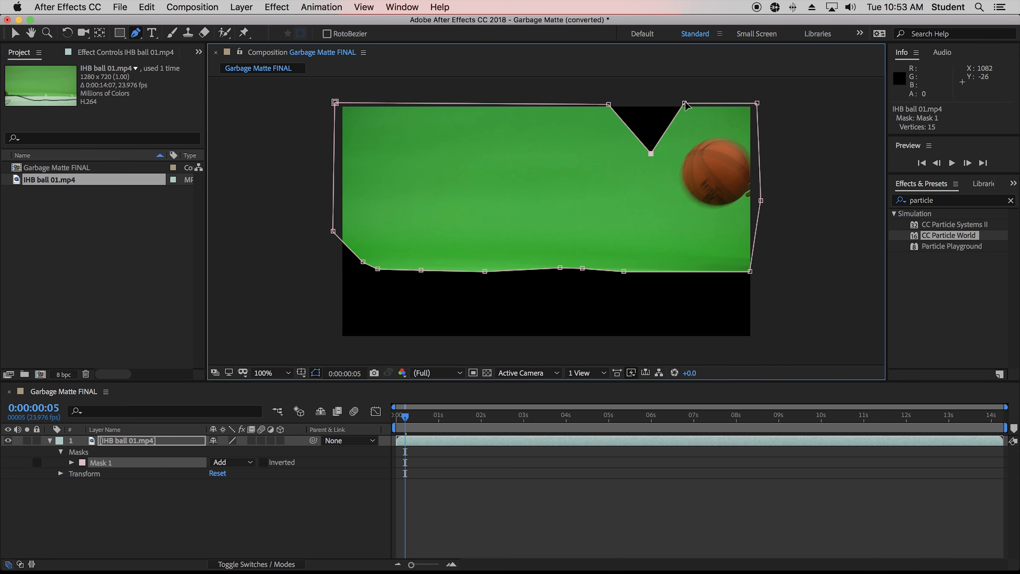
left_click_drag(684, 103, 690, 123)
left_click_drag(756, 104, 753, 130)
At frame 0:00:00:10, add vertices along the mask's top edge and pull one down into a notch.
left_click(414, 417)
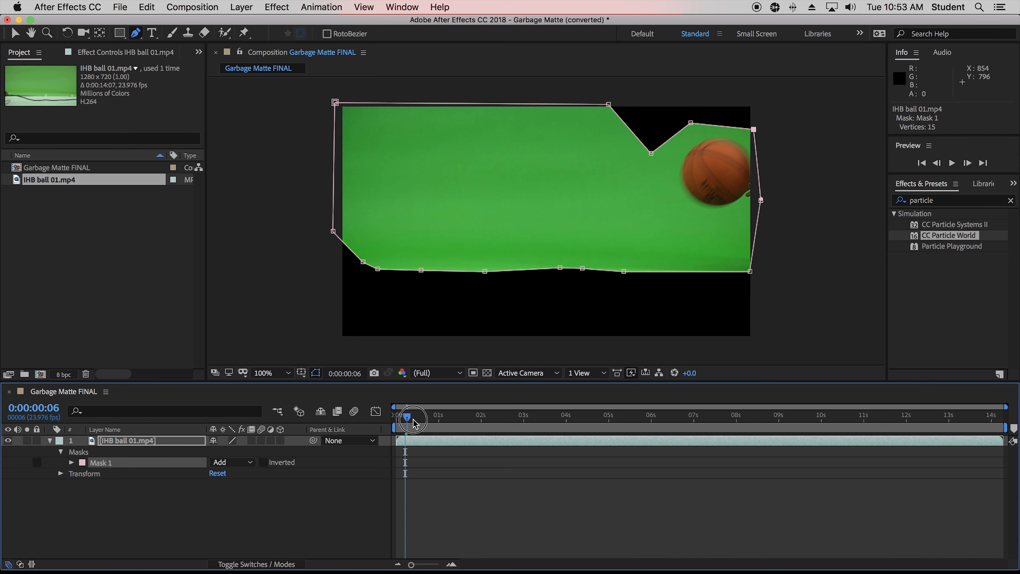
left_click(568, 104)
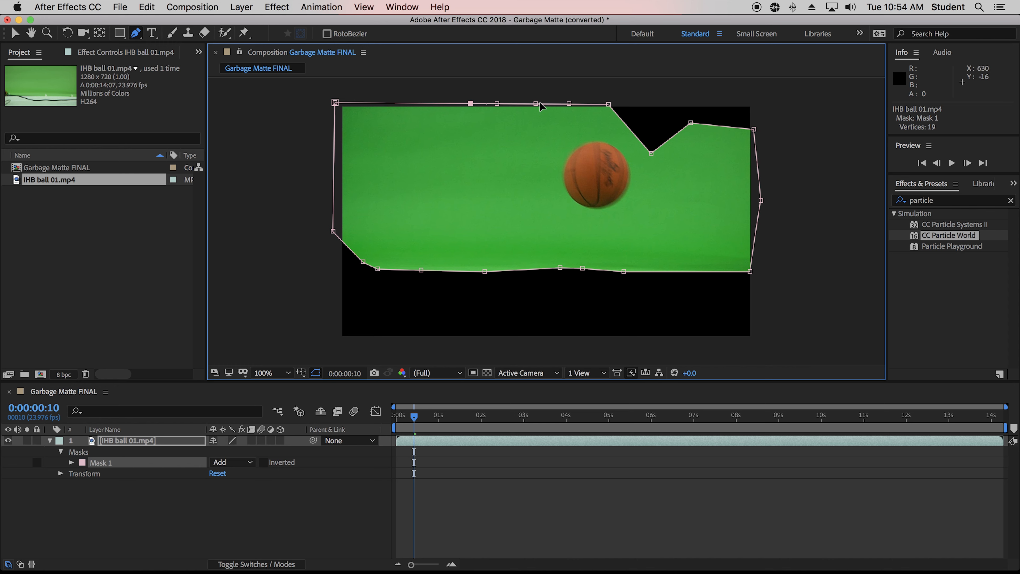
left_click_drag(536, 104, 536, 142)
At frame 0:00:00:11, move the notched top vertex back up toward the top edge.
left_click(419, 419)
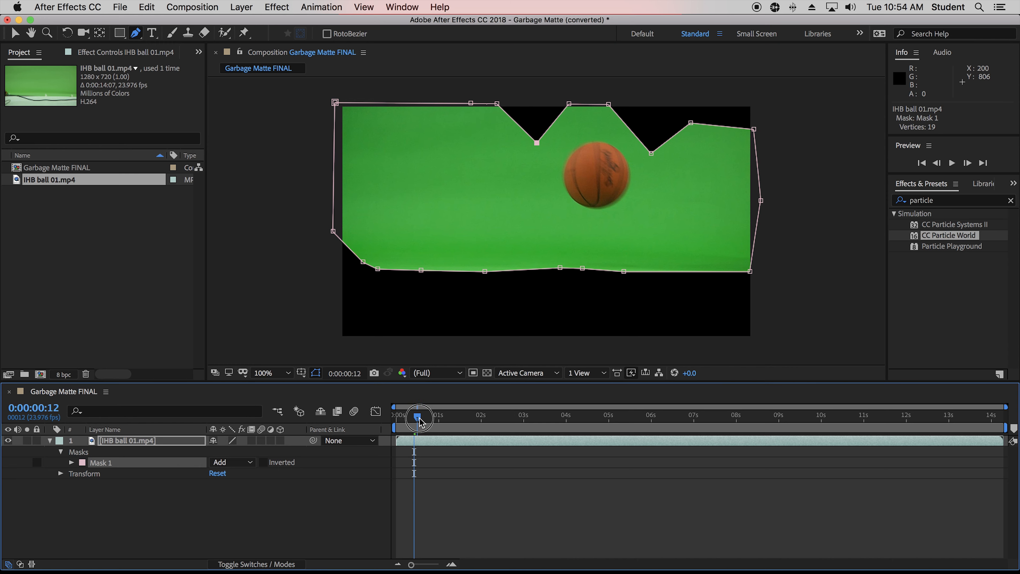
left_click_drag(419, 419, 416, 417)
left_click(537, 145)
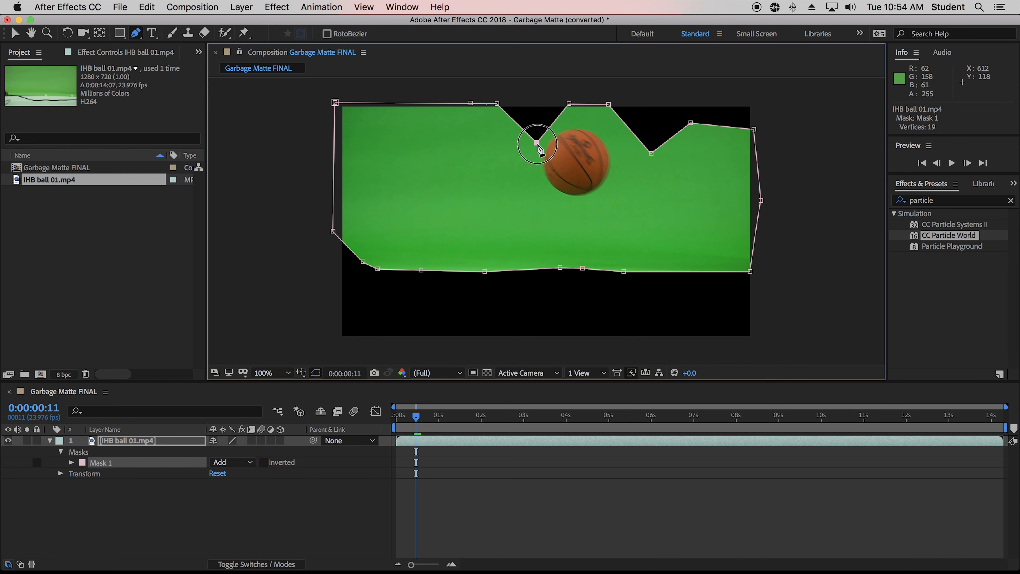
left_click_drag(538, 147, 529, 119)
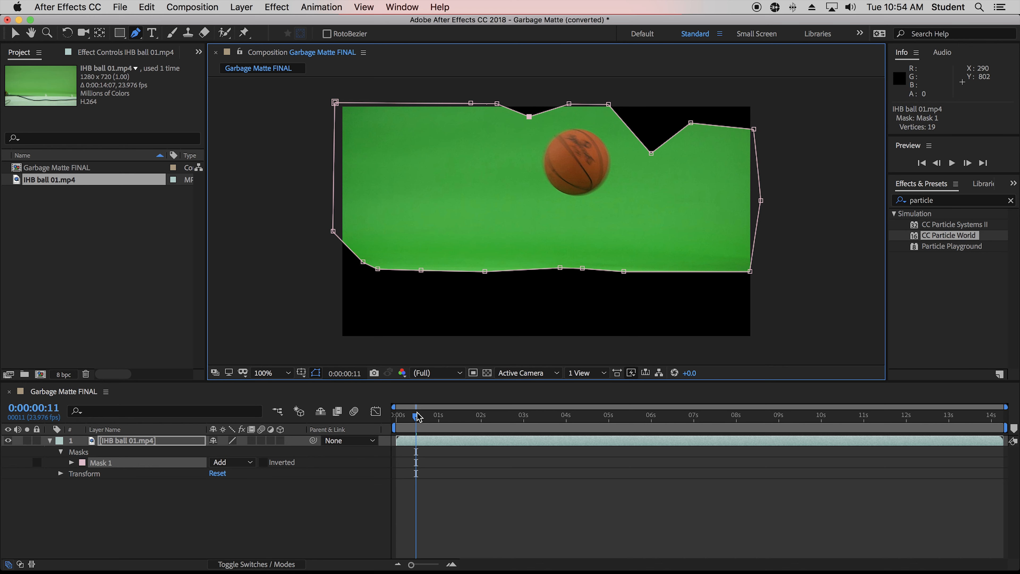
At frame 0:00:00:10, drag a top-edge vertex left and down to reshape the mask beside the ball.
left_click_drag(418, 416, 414, 419)
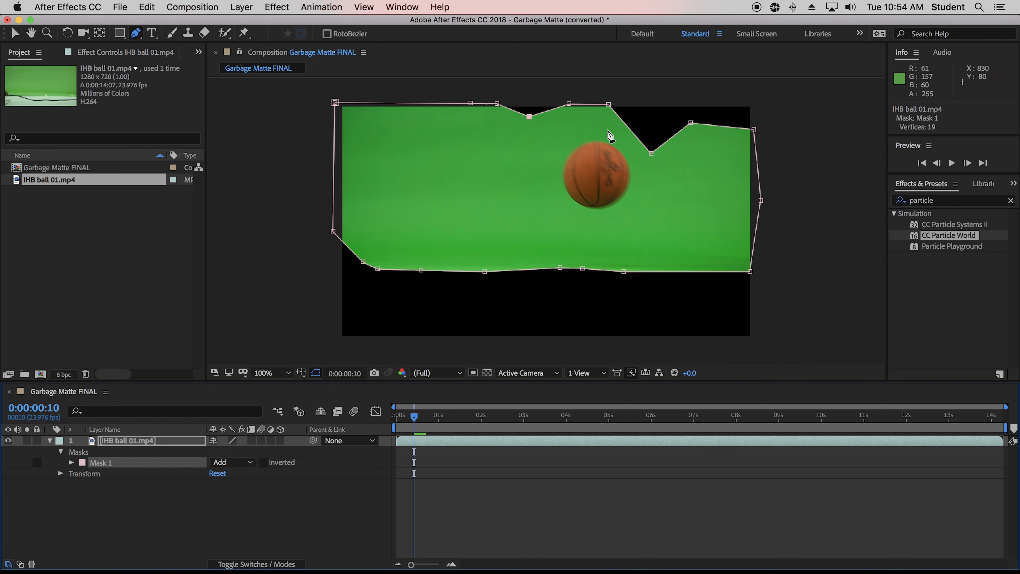
left_click_drag(607, 104, 565, 120)
left_click_drag(414, 420, 419, 418)
left_click_drag(565, 120, 530, 112)
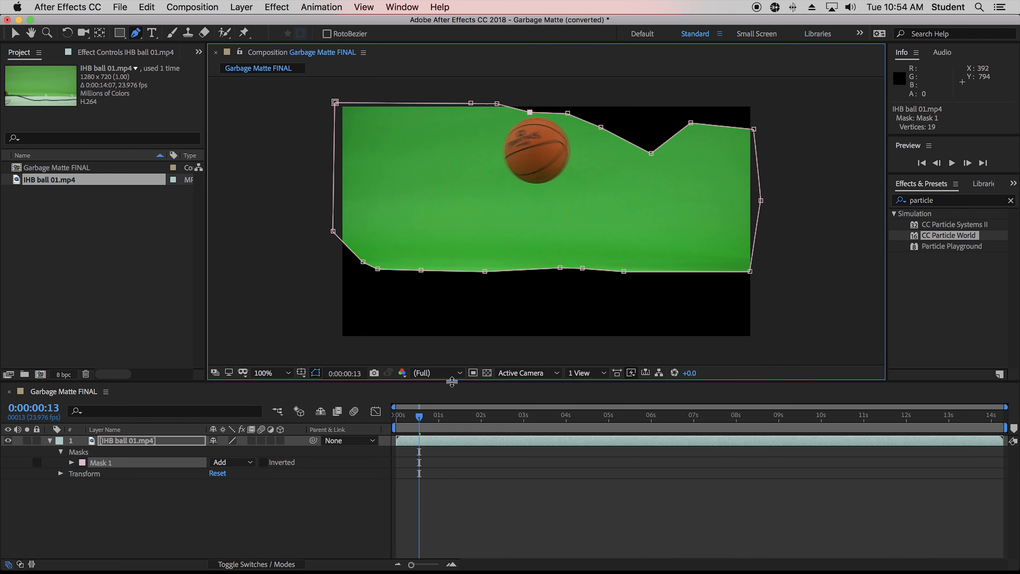
At frame 0:00:00:15, move a top-edge vertex right and add another vertex near the top-left corner.
left_click_drag(418, 418, 421, 420)
left_click_drag(470, 103, 496, 108)
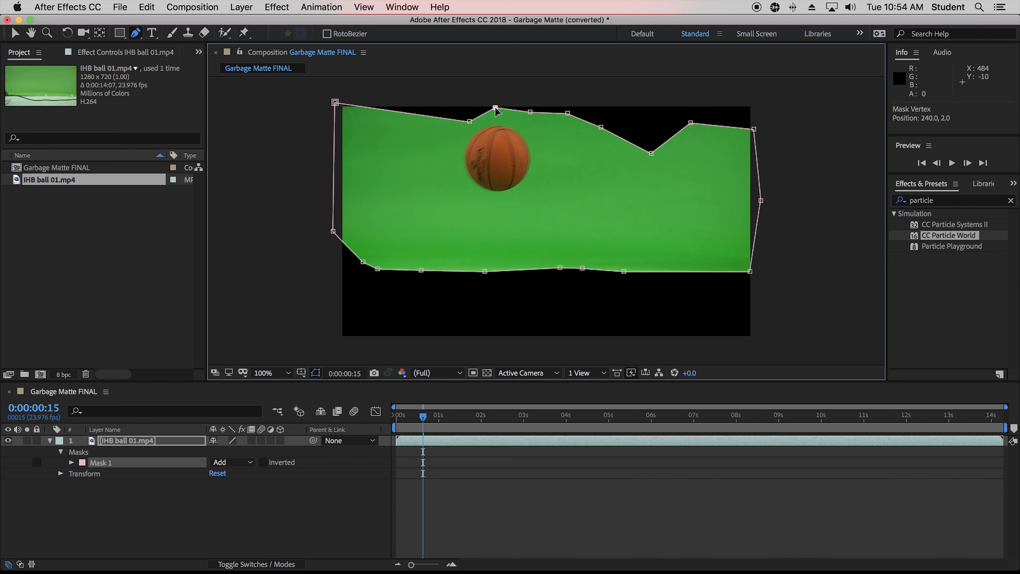
left_click(383, 108)
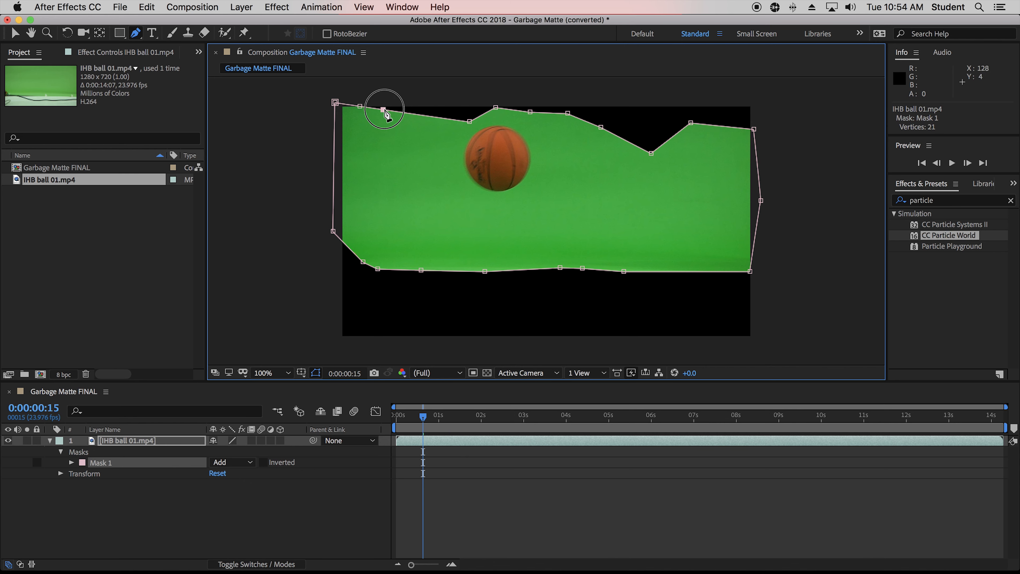
At frame 0:00:00:16, add a top-edge vertex and pull the top edge down into a notch beside the ball.
left_click(402, 112)
left_click_drag(427, 419, 425, 418)
left_click_drag(403, 113, 423, 150)
left_click_drag(384, 110, 384, 167)
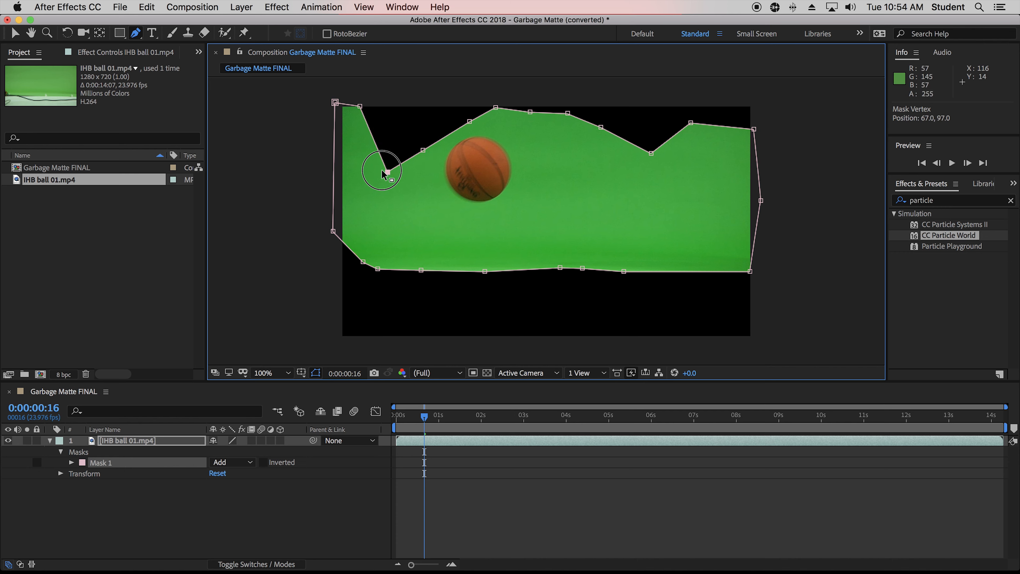
At frame 0:00:00:19, drag the two notch vertices lower so the mask follows the ball.
left_click_drag(426, 420, 431, 419)
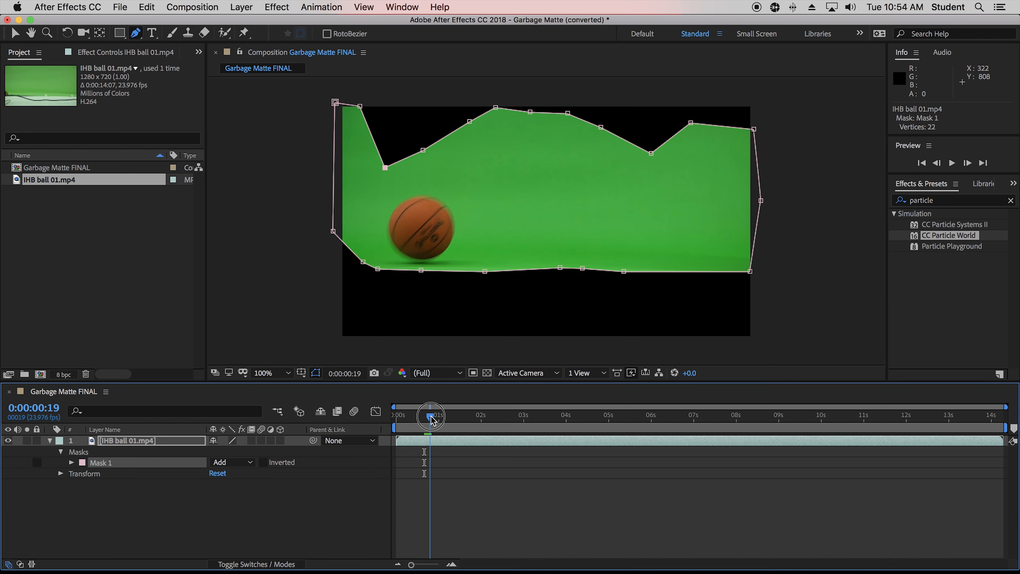
left_click_drag(384, 168, 387, 192)
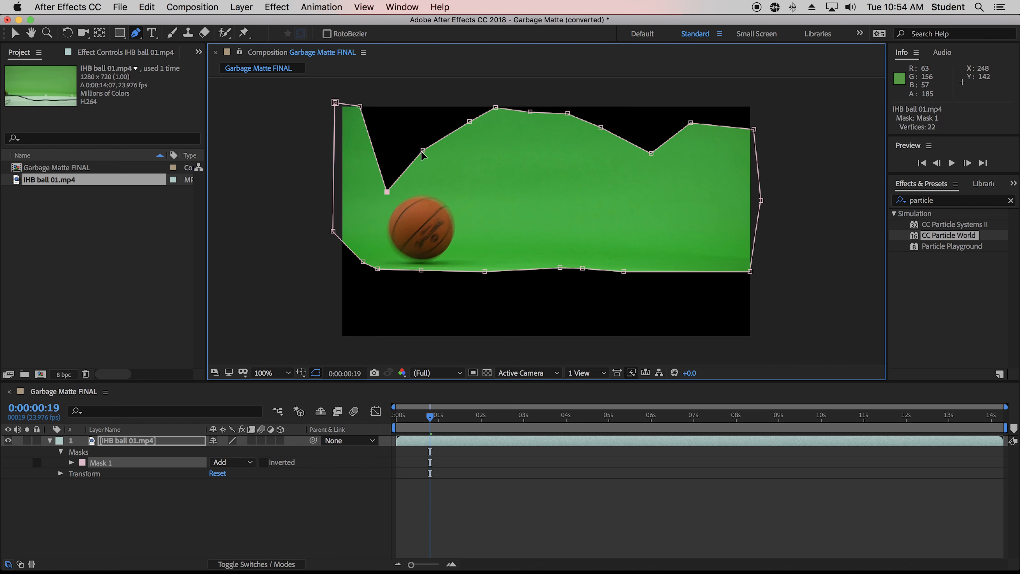
left_click_drag(422, 151, 432, 162)
Around frames 0:00:00:17 to 0:00:00:19, raise the notch vertices to fit snugly around the ball.
left_click_drag(430, 418, 431, 417)
left_click_drag(387, 190, 397, 163)
left_click_drag(431, 418, 426, 419)
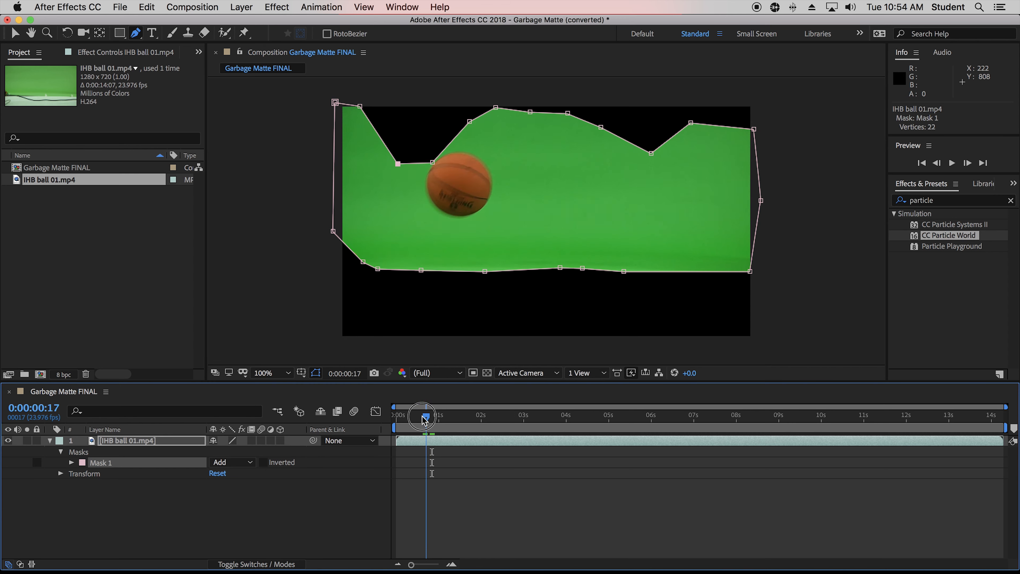
left_click(432, 163)
left_click_drag(432, 163, 428, 158)
Pull the top-left mask vertex down to the left edge and, at frame 0:00:00:04, raise the top-right corner vertex.
left_click_drag(426, 418, 435, 419)
left_click_drag(360, 106, 333, 137)
left_click_drag(435, 419, 403, 425)
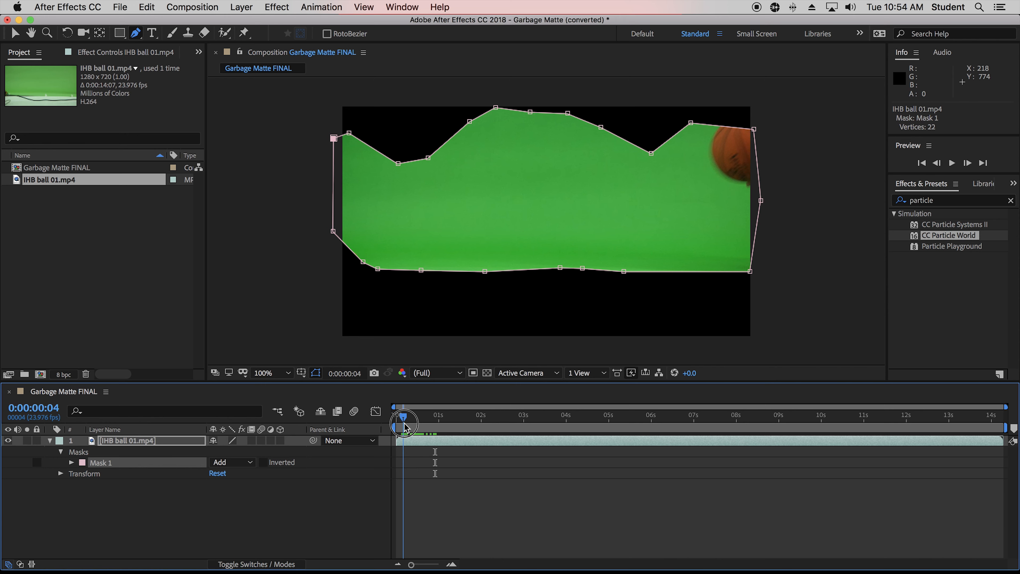
left_click(754, 129)
left_click_drag(754, 129, 755, 105)
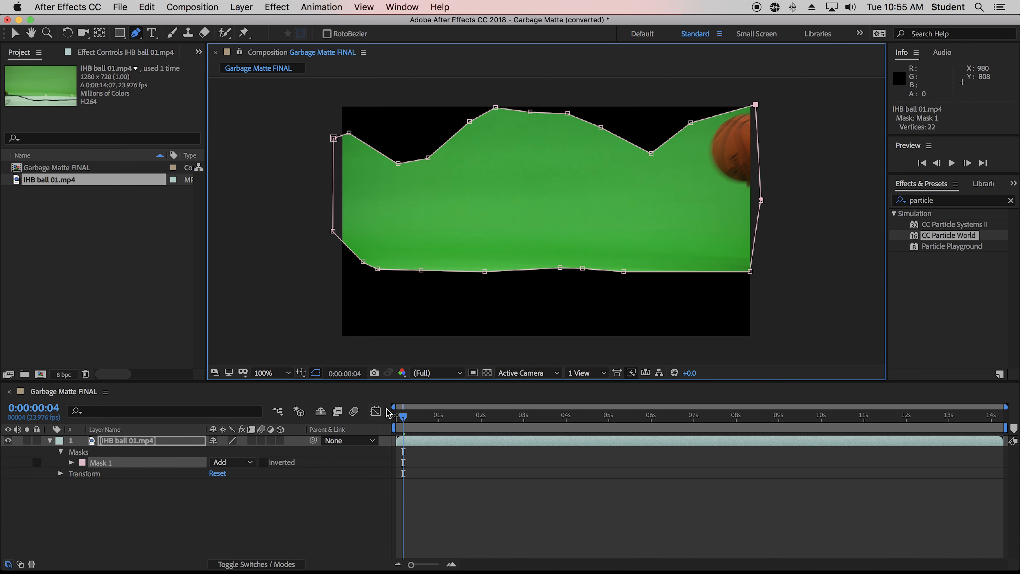
At frame 0:00:00:14, push a bottom-edge vertex up into a peak and move another bottom vertex right.
mouse_move(403, 418)
left_mouse_down()
mouse_move(436, 420)
mouse_move(404, 420)
mouse_move(423, 419)
left_mouse_up()
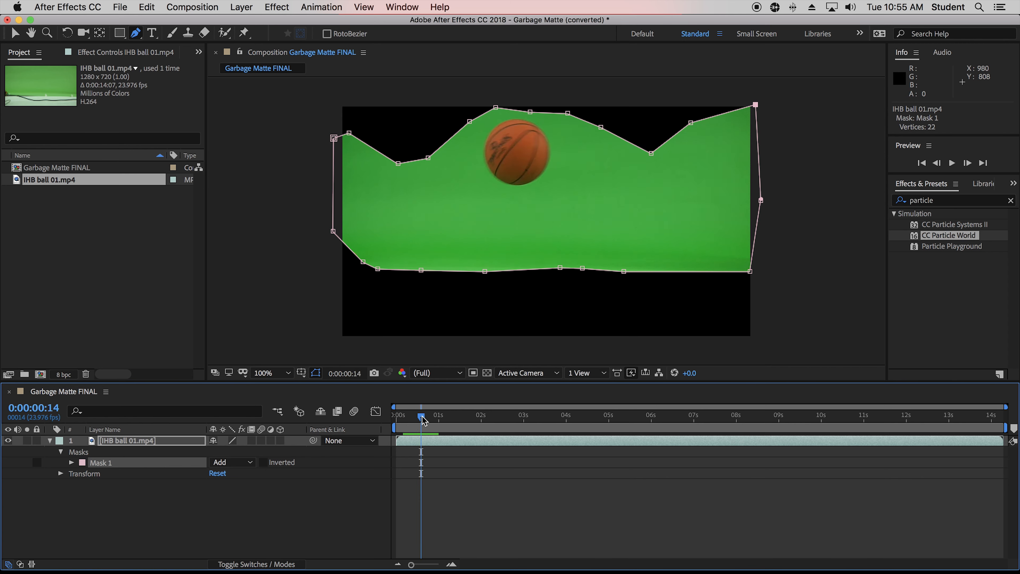
left_click_drag(496, 266, 529, 213)
left_click(561, 267)
left_click_drag(561, 267, 638, 270)
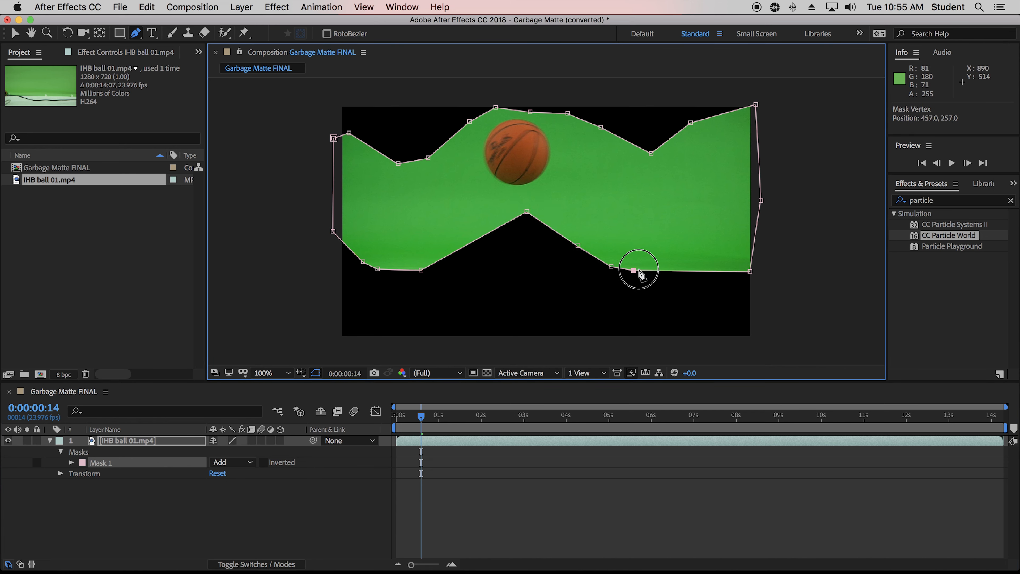
At frame 0:00:00:06, move the bottom-right vertex left, just beneath the ball.
left_click_drag(420, 416, 407, 417)
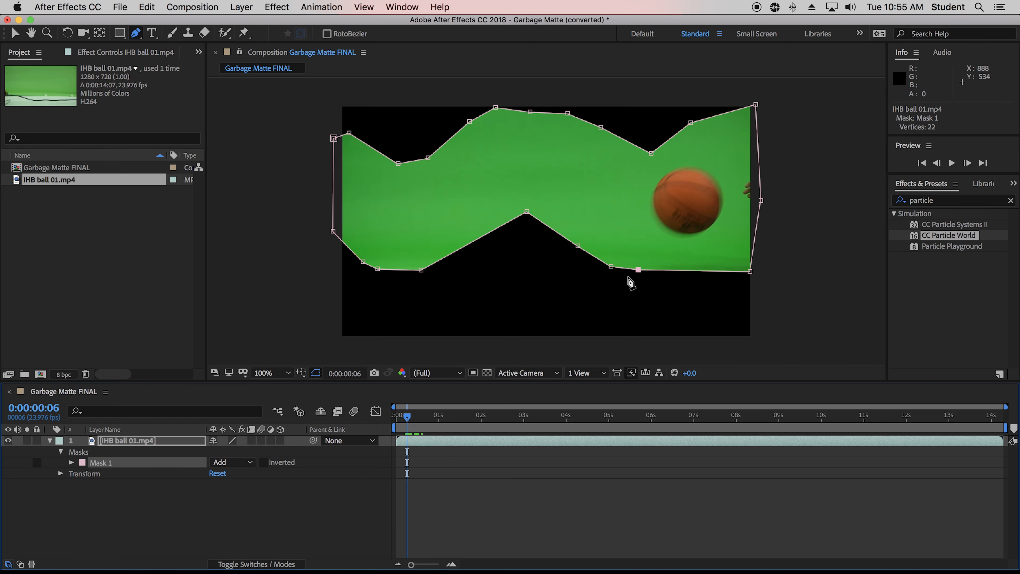
left_click_drag(638, 271, 609, 273)
left_click(610, 267)
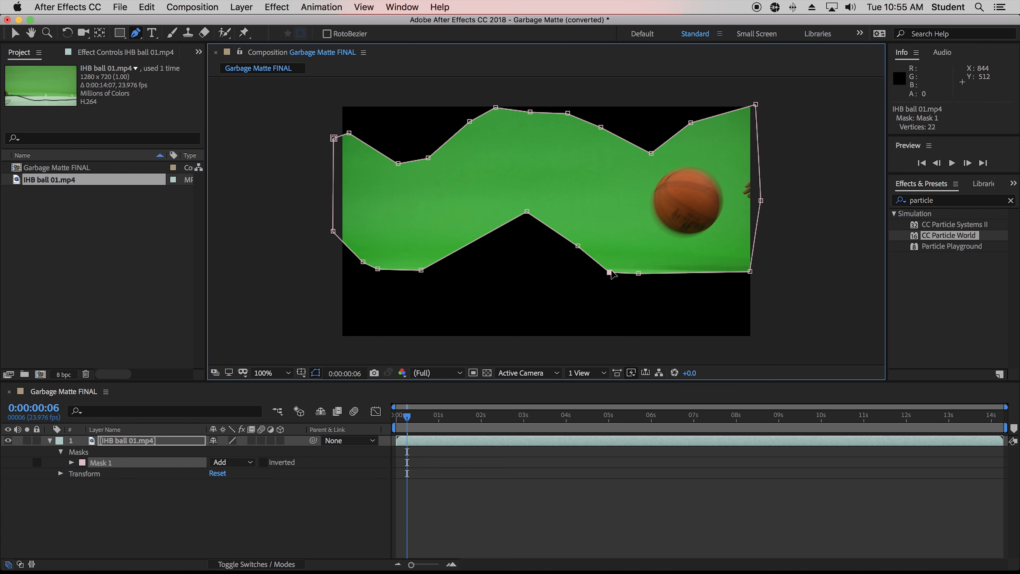
Raise the bottom edge's peak vertex slightly higher.
left_click_drag(407, 417, 426, 420)
left_click(526, 210)
left_click_drag(526, 206, 531, 191)
At frame 0:00:00:19, add two vertices on the bottom edge left of the peak and drag one down around the ball.
left_click(413, 418)
left_click_drag(413, 419, 429, 419)
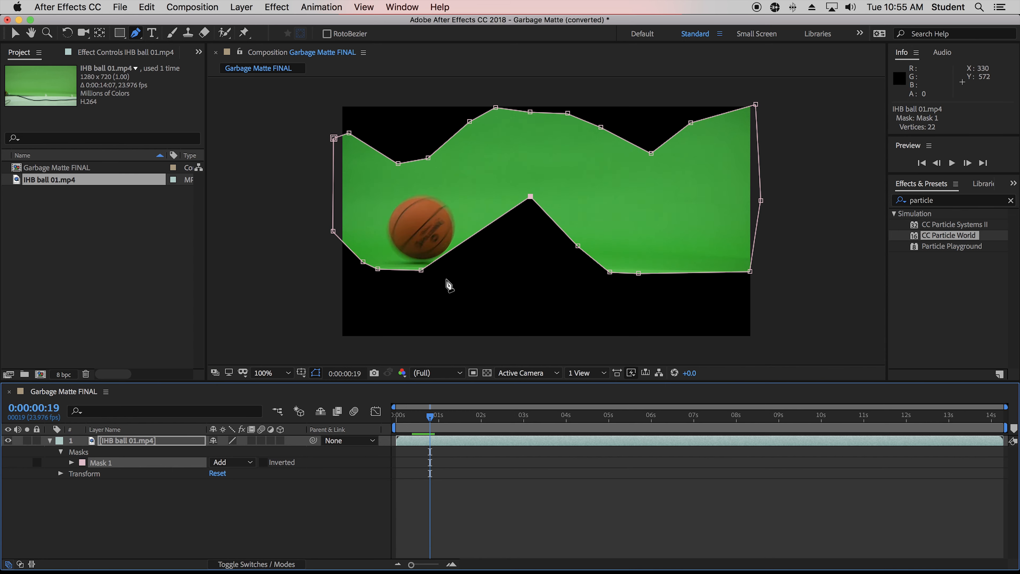
left_click(446, 253)
left_click(457, 245)
left_click_drag(446, 253, 464, 266)
left_click_drag(430, 420, 441, 419)
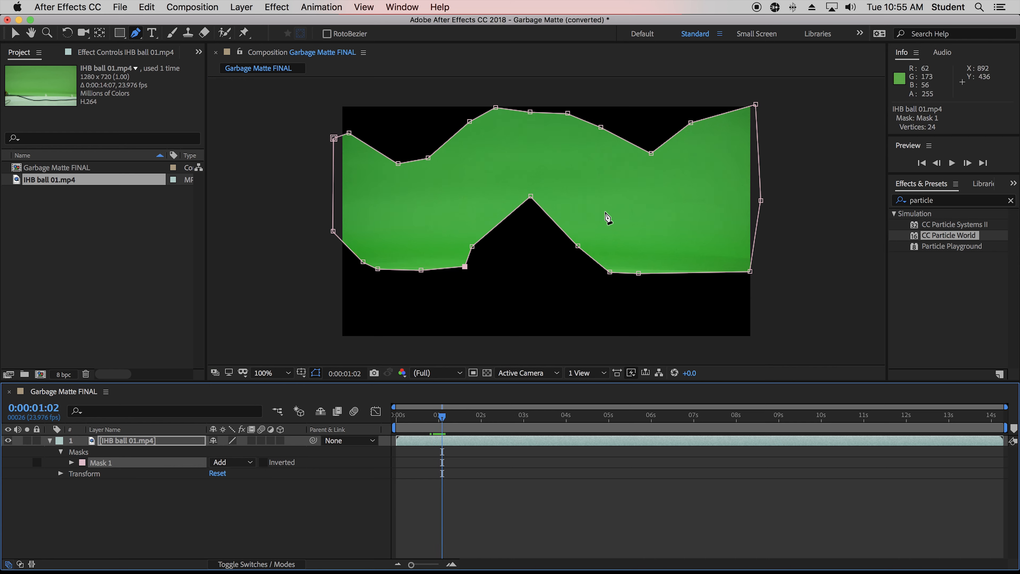
Search the effects and presets for keylight.
left_click(163, 495)
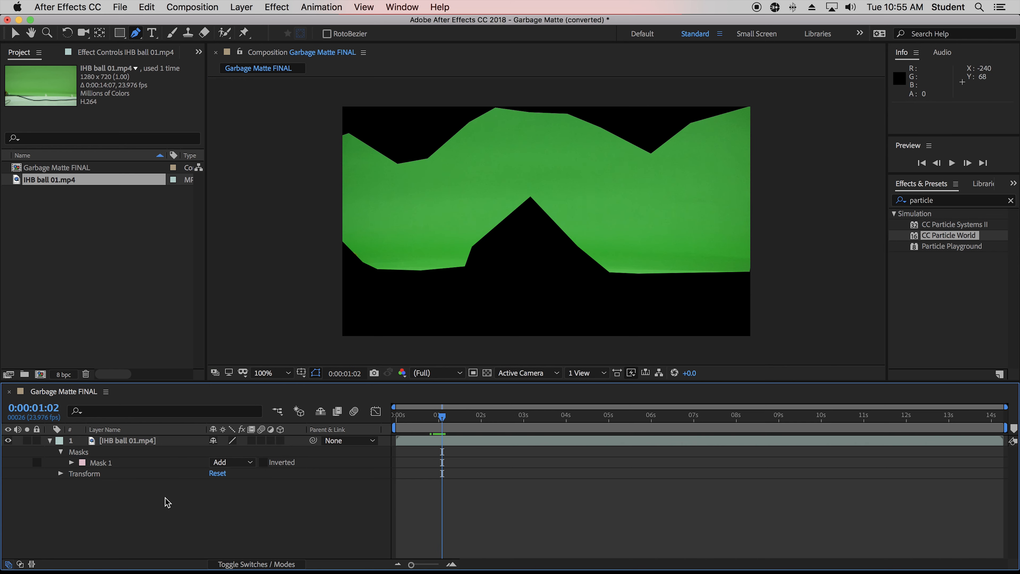
left_click(950, 200)
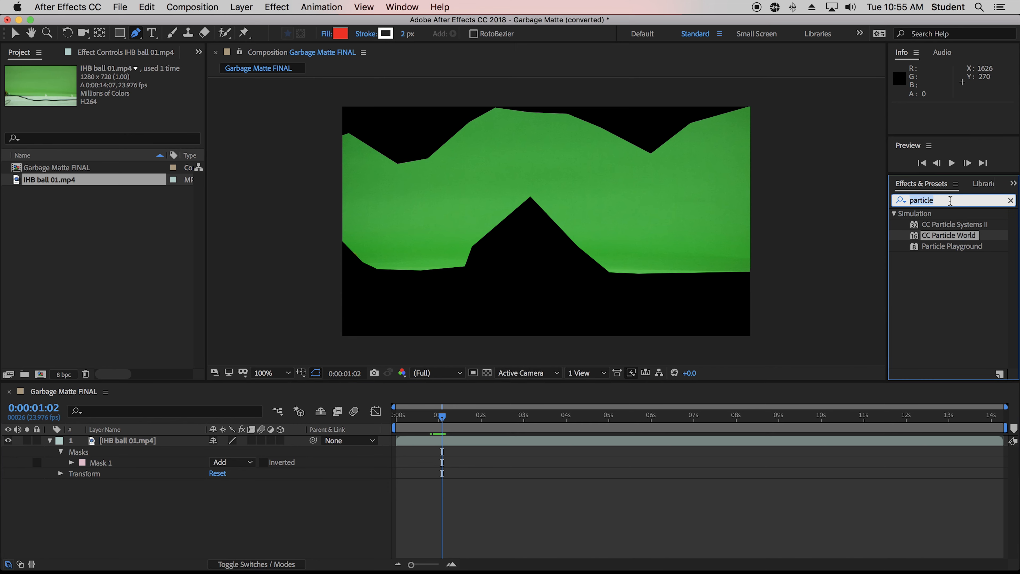
type("keylight")
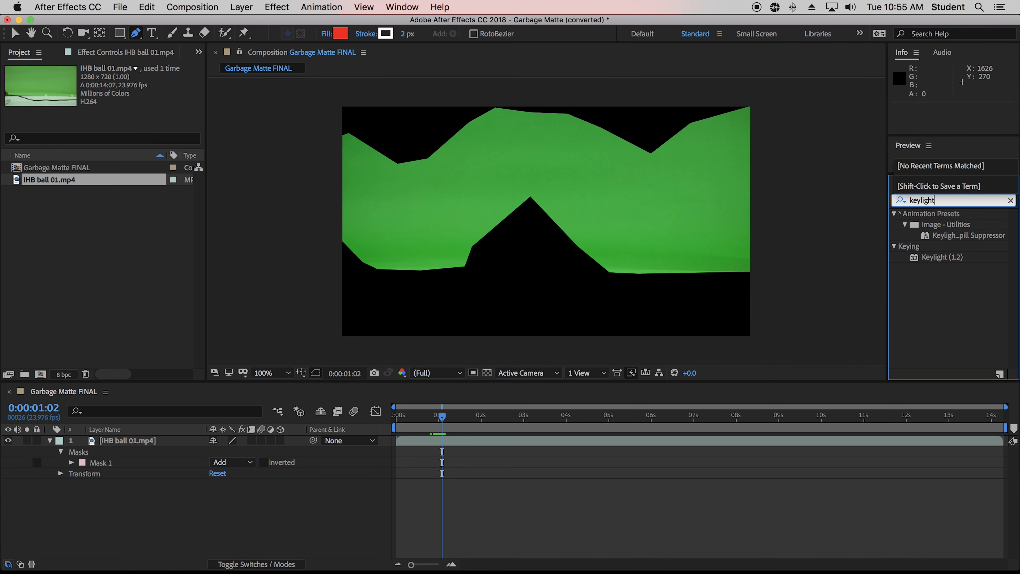
Apply Keylight (1.2) to the footage layer and sample the green screen as its Screen Colour.
left_click_drag(439, 418, 414, 417)
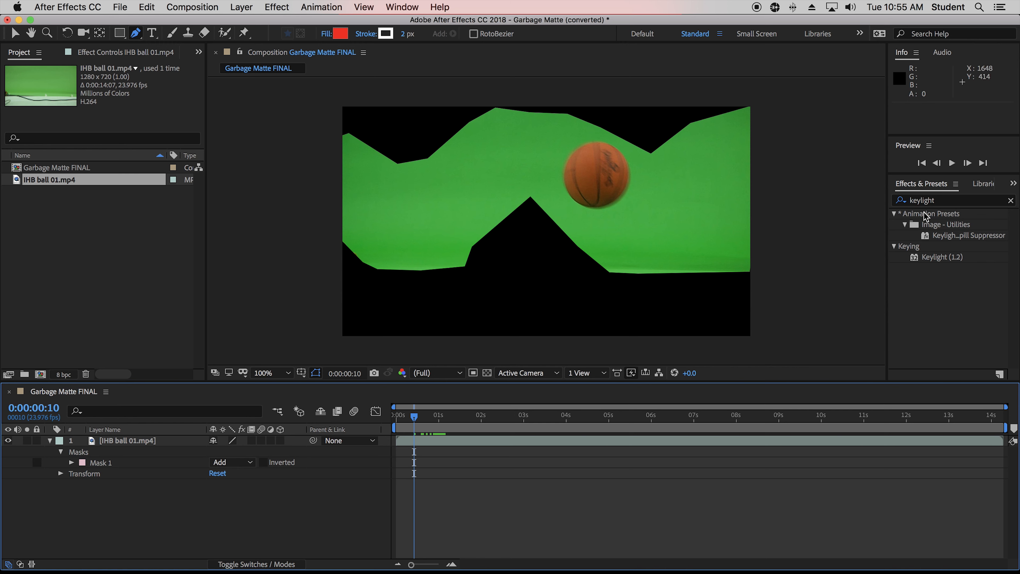
left_click_drag(916, 261, 119, 446)
key("v")
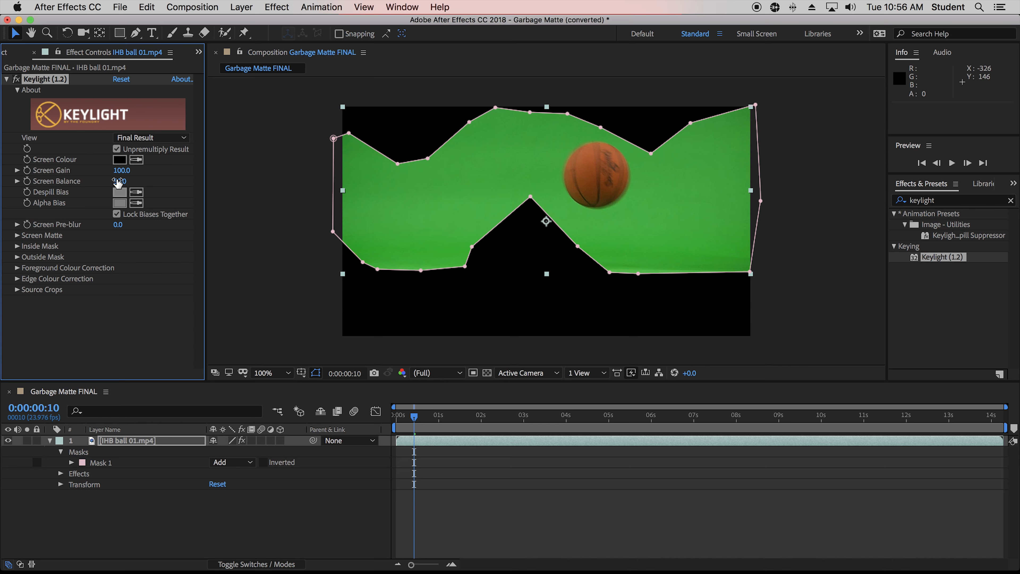
left_click(137, 161)
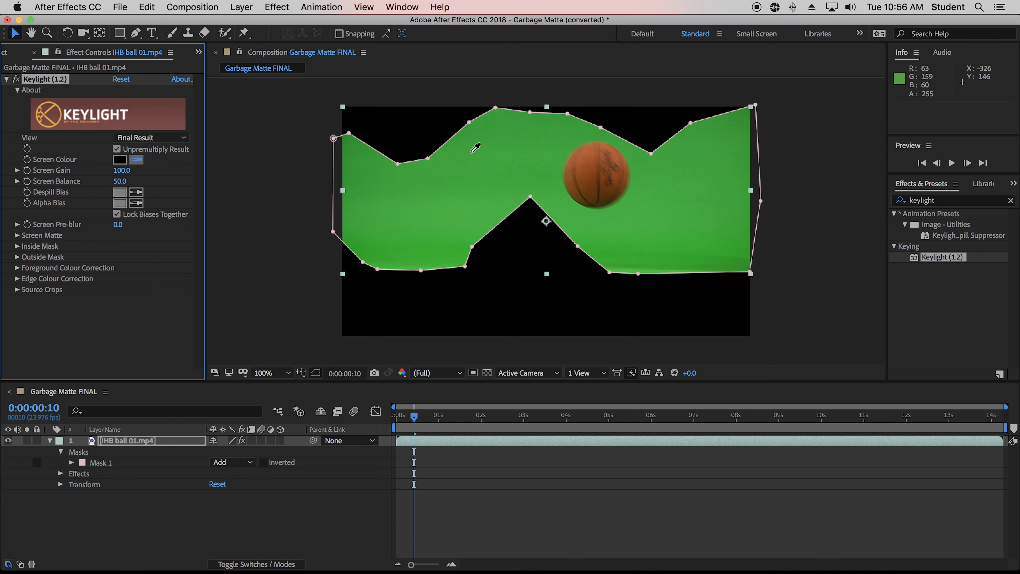
left_click(557, 146)
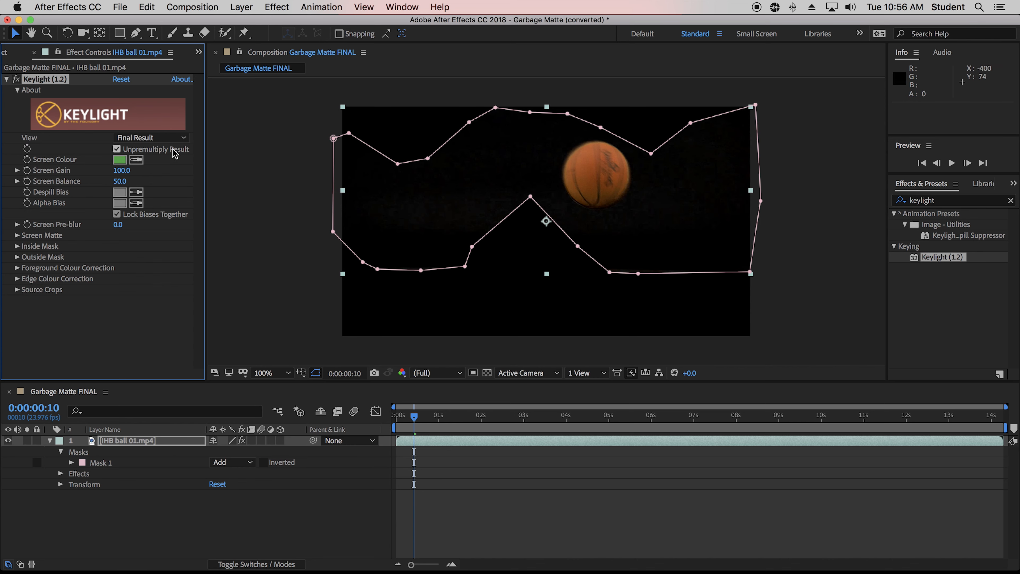
Switch Keylight's View to Screen Matte.
left_click(156, 138)
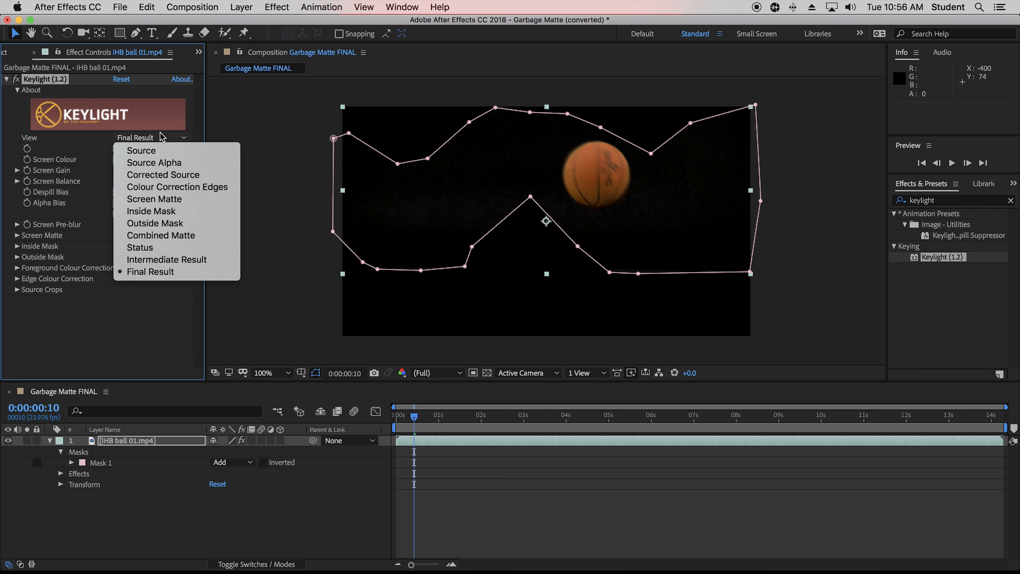
left_click(162, 200)
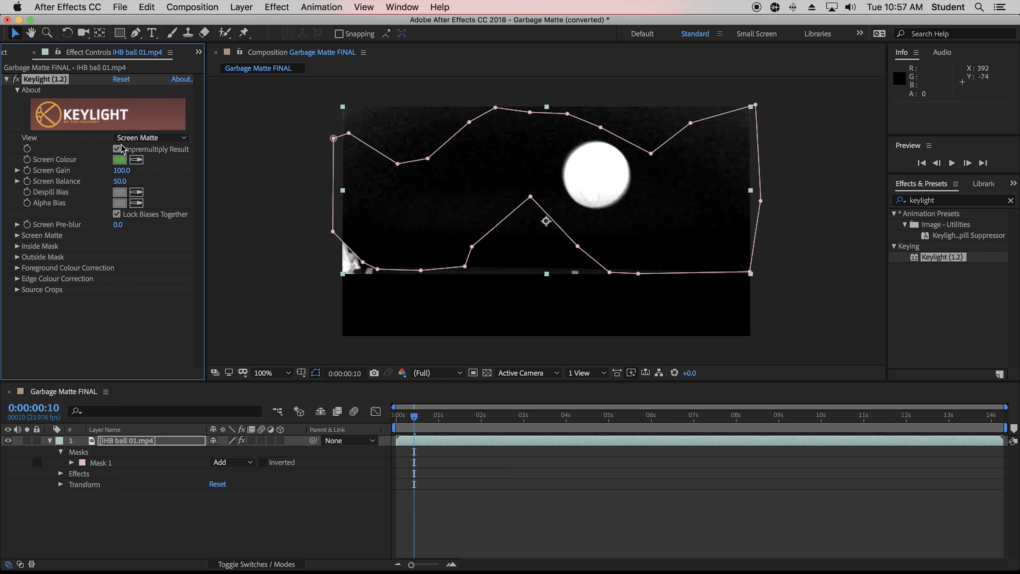
left_click(149, 137)
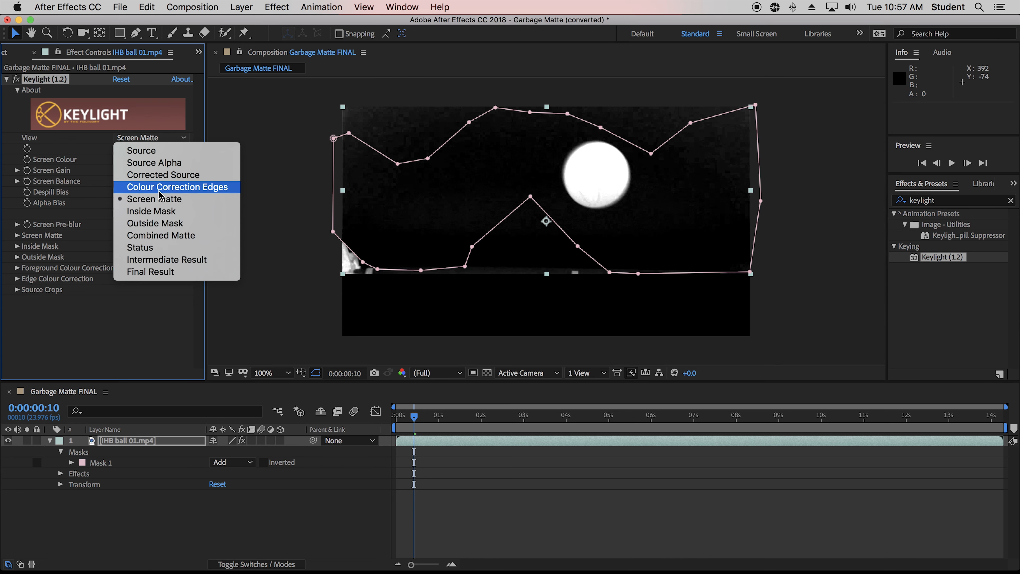
left_click(169, 198)
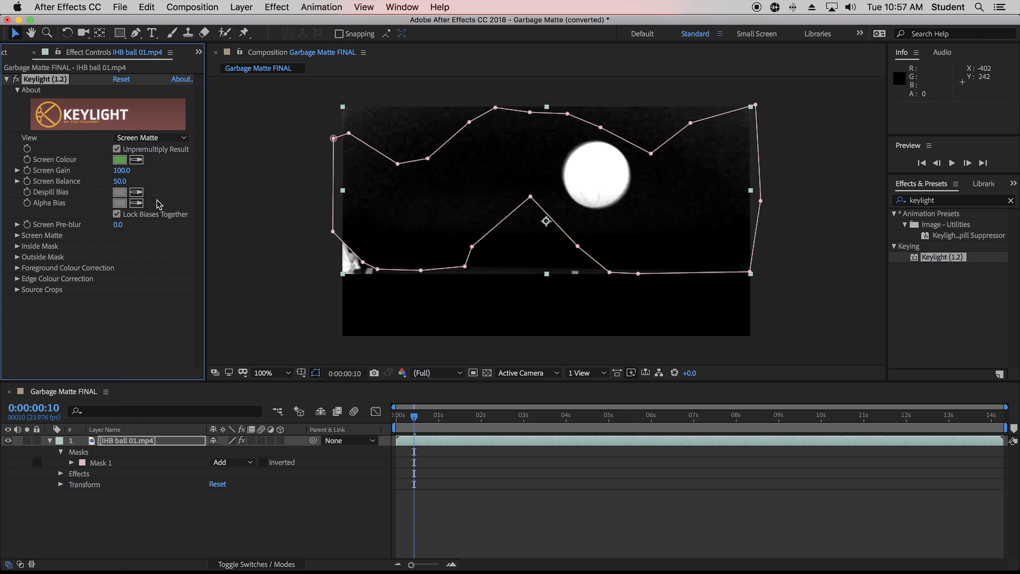
Set the Screen Matte's Clip Black to 8.4 and Clip White to 83.4, then return the View to Final Result.
left_click(17, 235)
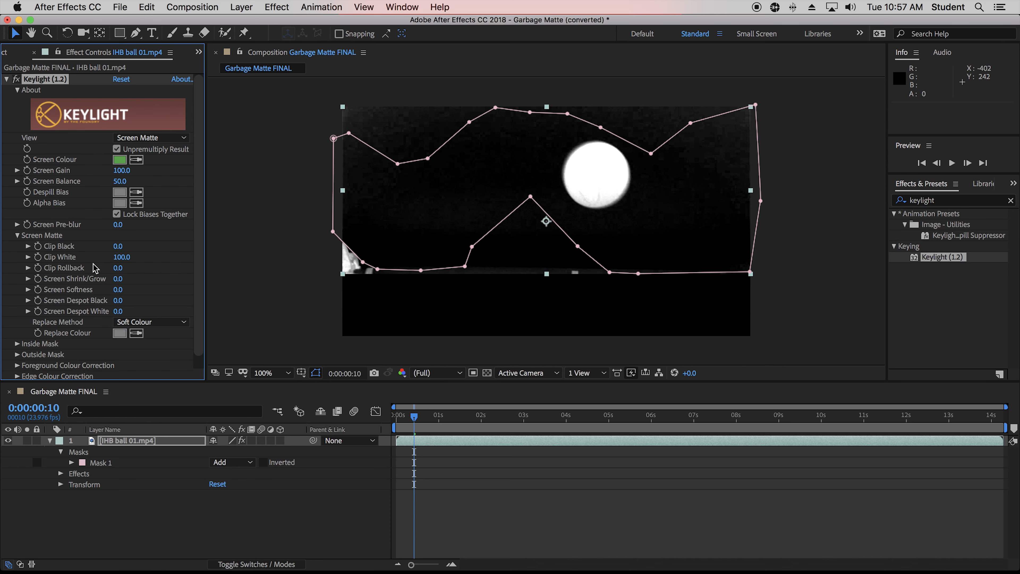
left_click_drag(117, 249, 10, 254)
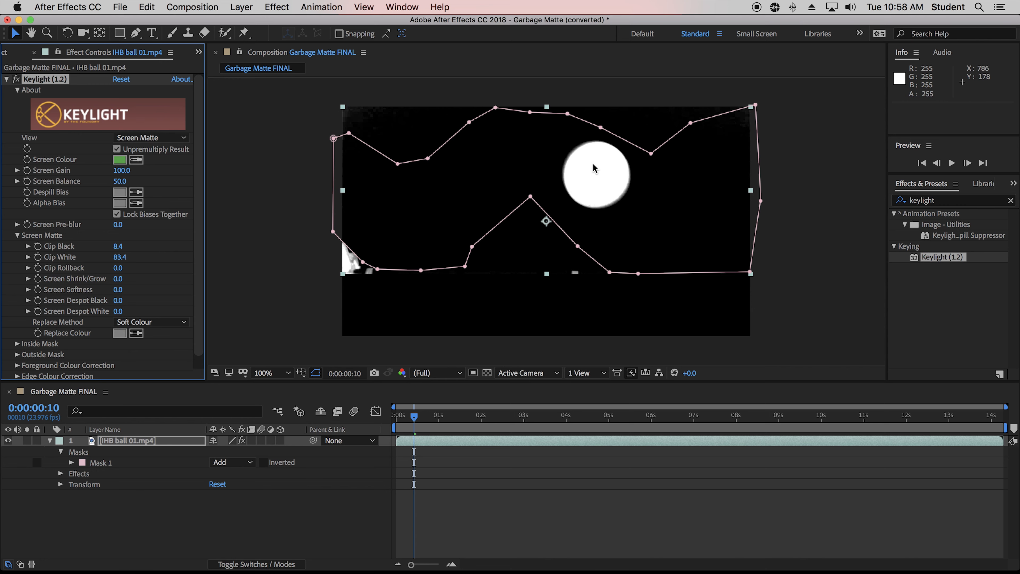
left_click(125, 137)
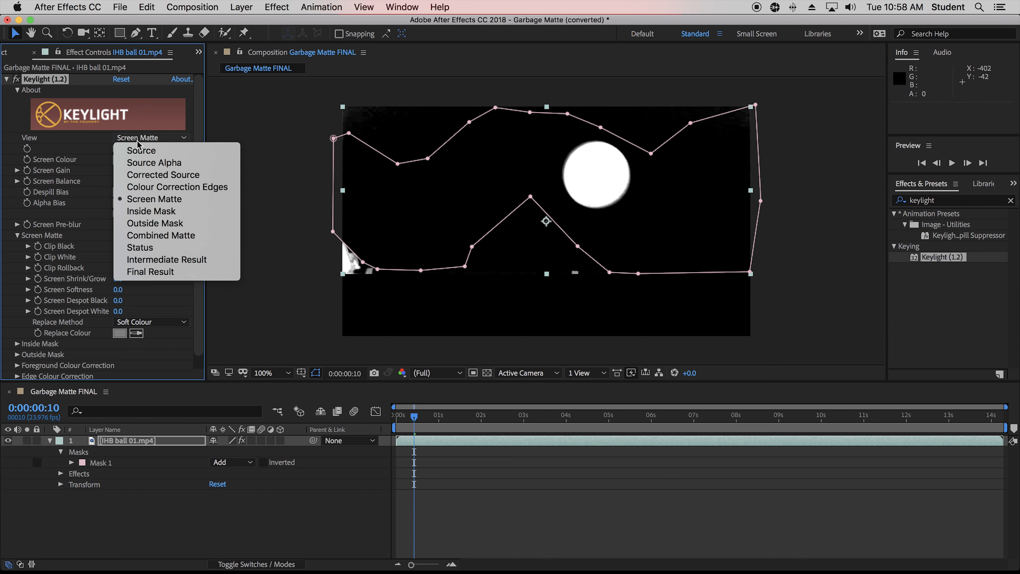
left_click(162, 271)
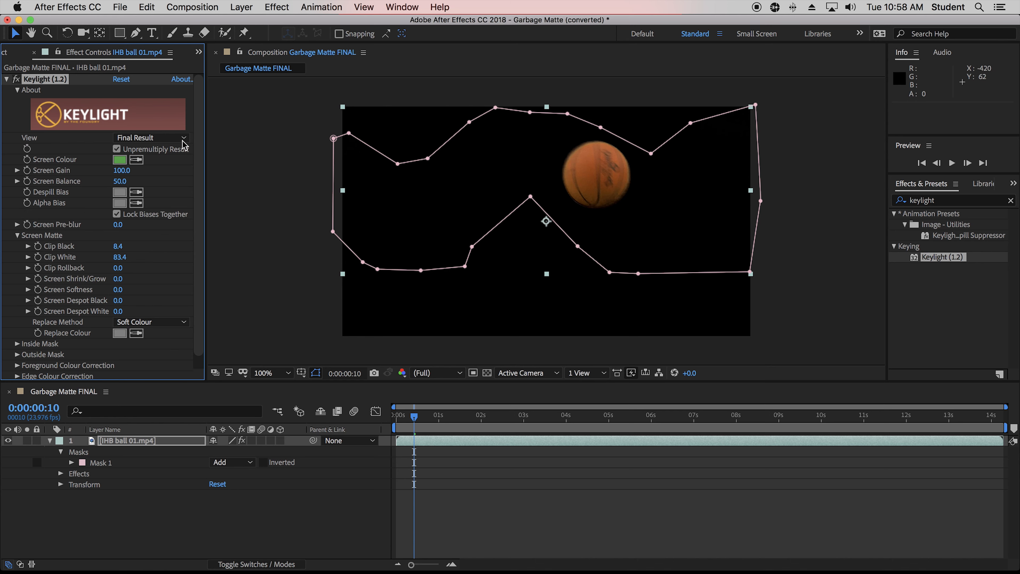
With the View on Source, sample the ball's orange as the Despill Bias colour and return to Final Result.
left_click(153, 141)
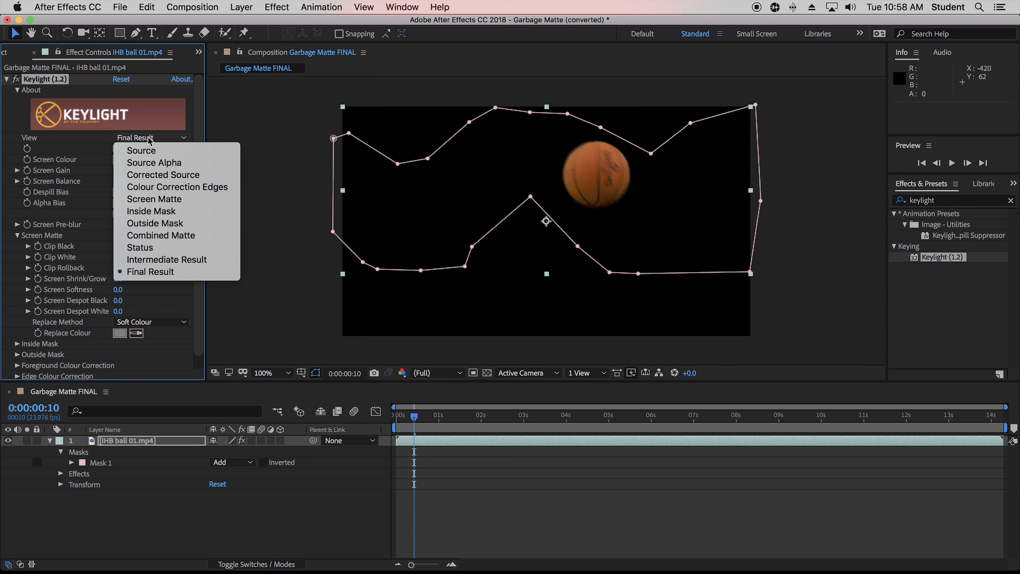
left_click(157, 152)
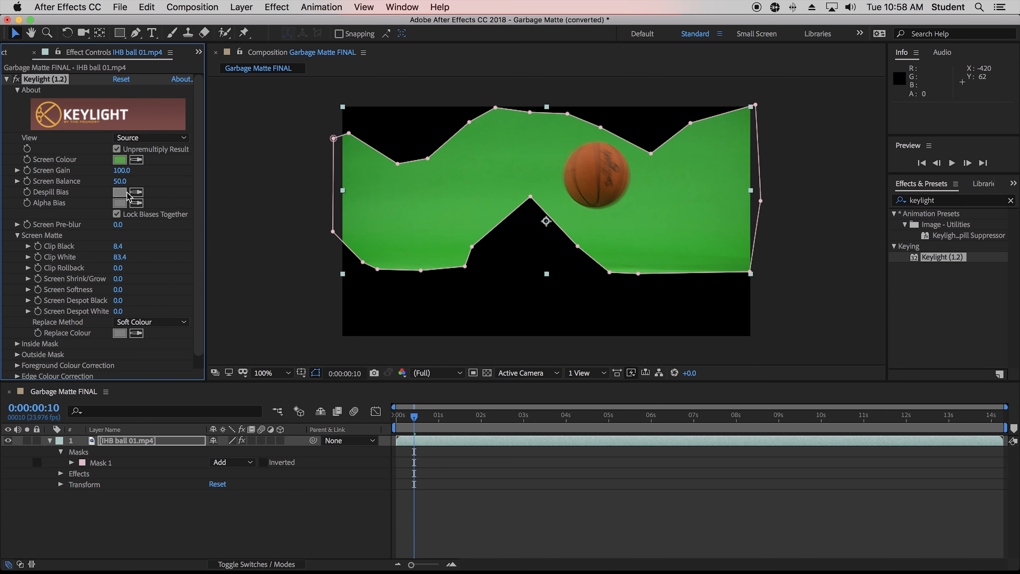
left_click(136, 192)
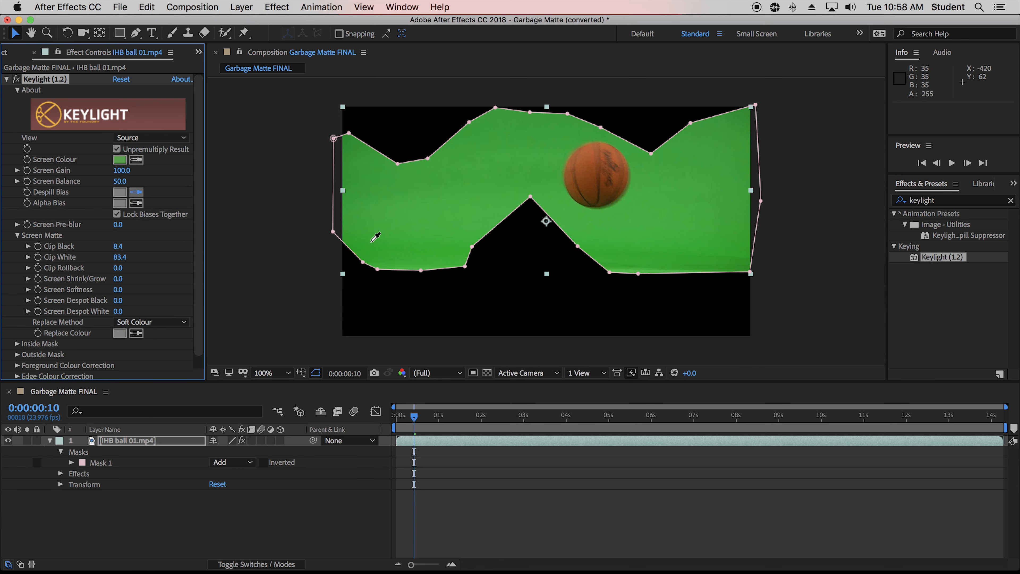
left_click(593, 165)
left_click(151, 137)
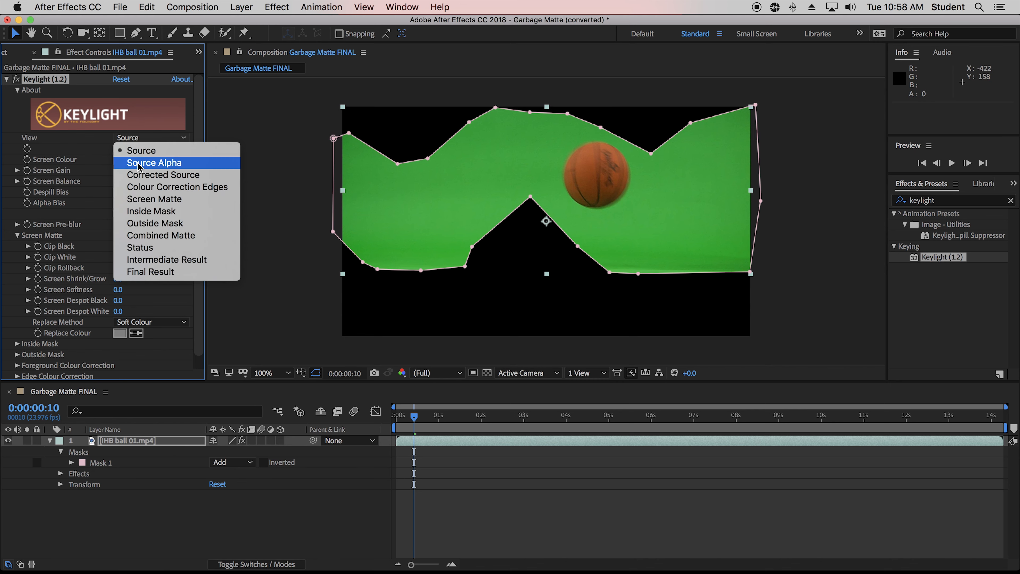
left_click(701, 239)
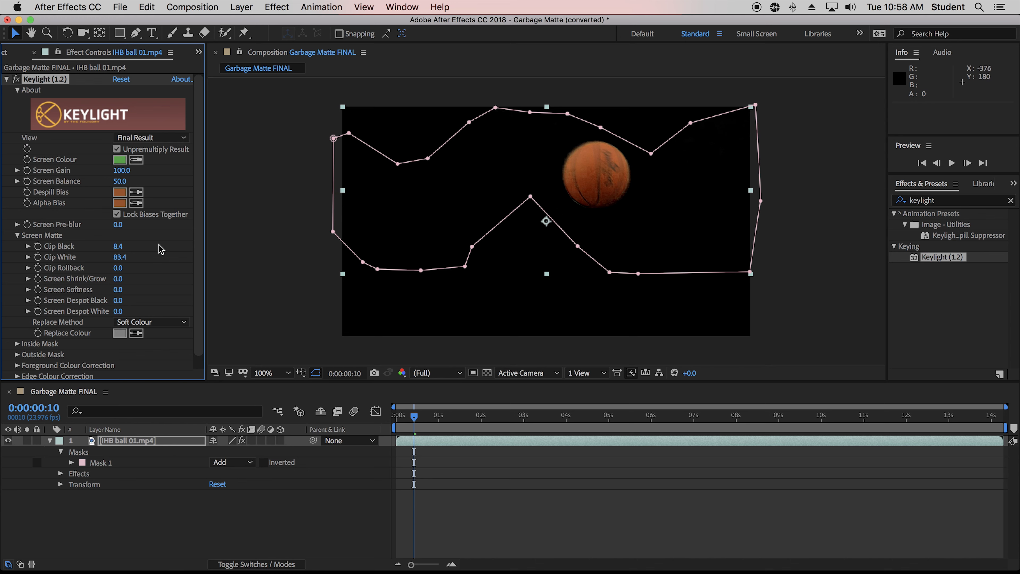
Play back the keyed footage from the start.
left_click_drag(426, 418, 355, 419)
key("space")
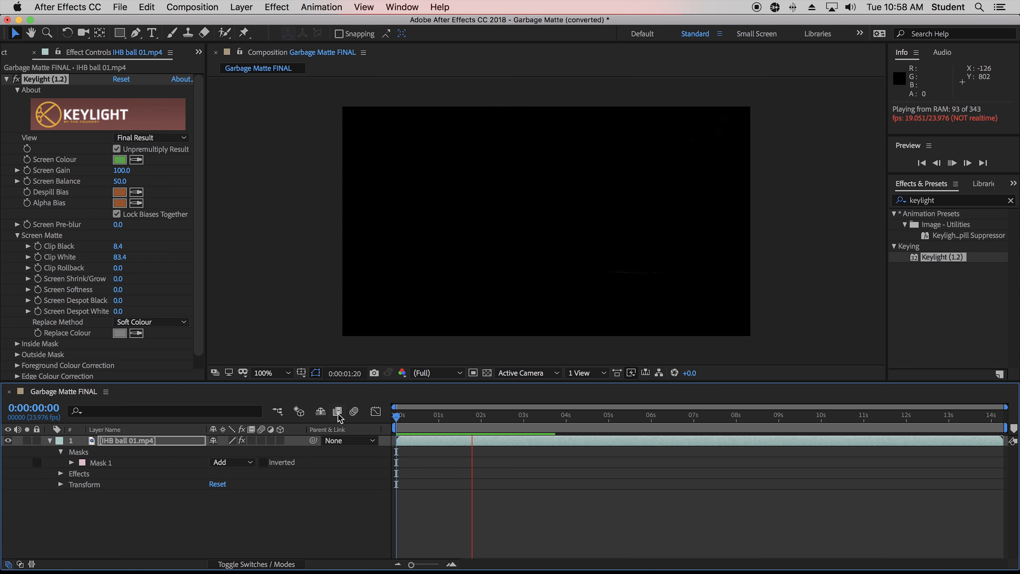
key("space")
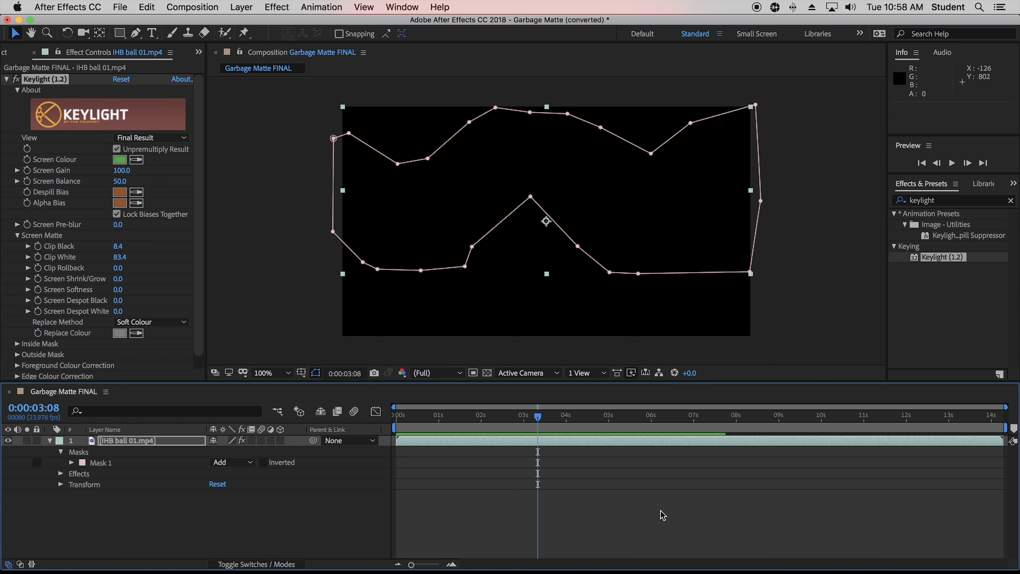
left_click(372, 420)
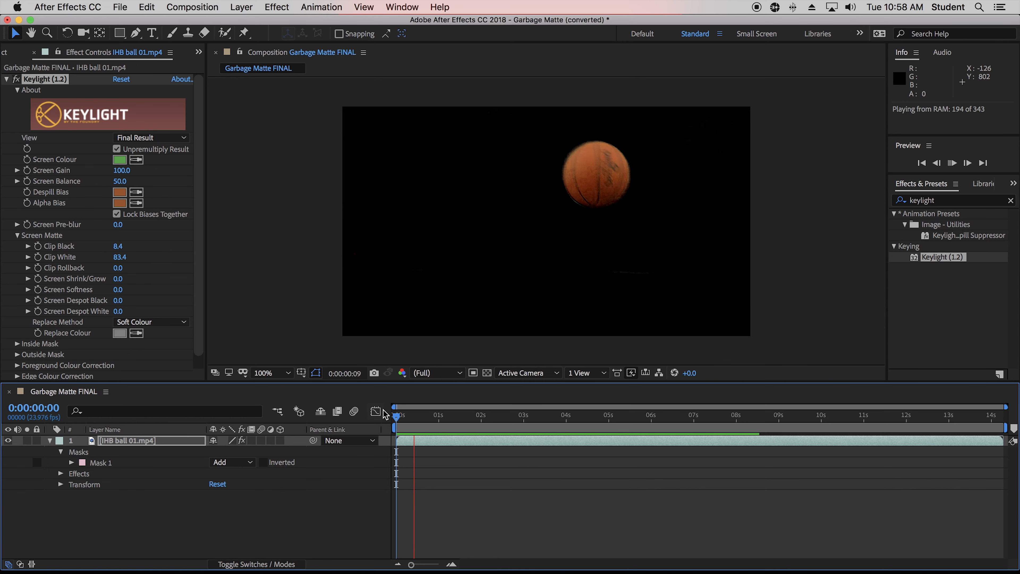
Set Keylight's Replace Method to Hard Colour.
key("space")
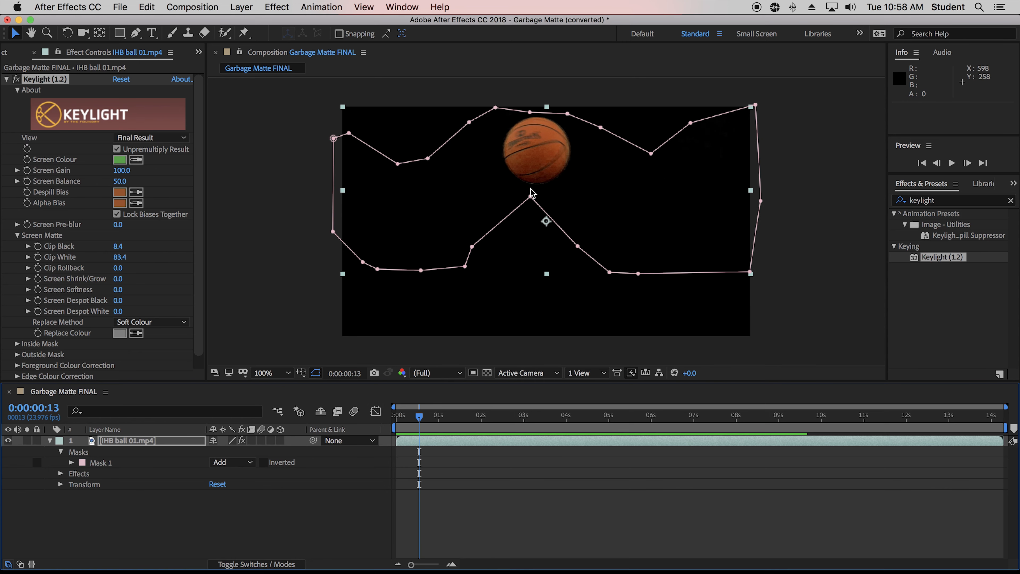
key("period")
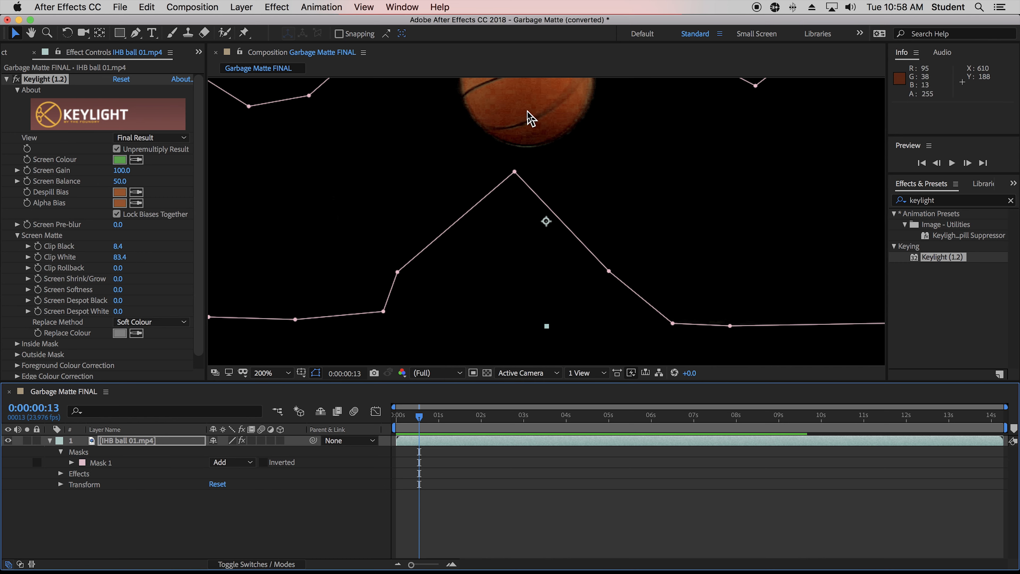
key("space")
left_click_drag(603, 151, 601, 218)
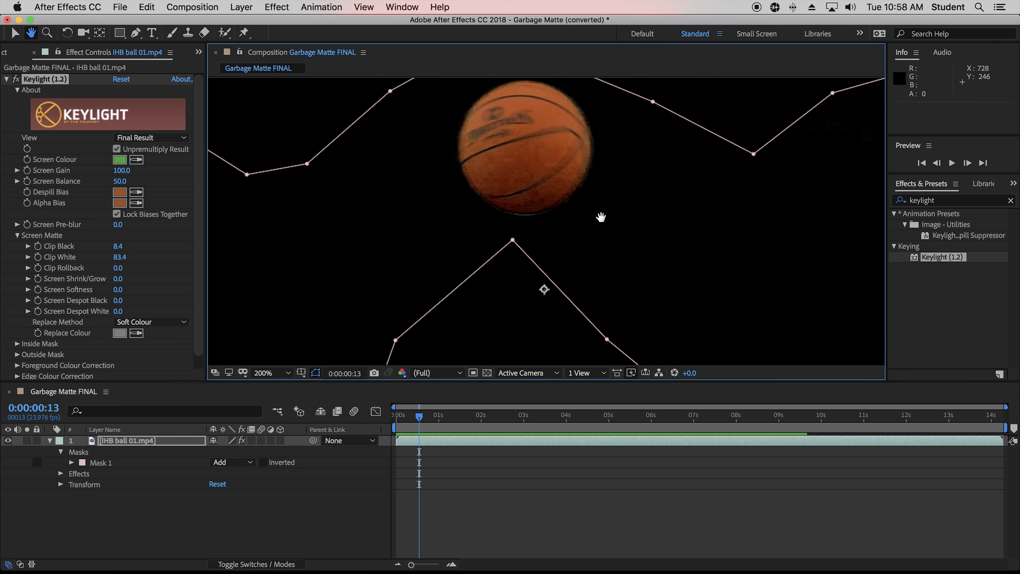
left_click(139, 323)
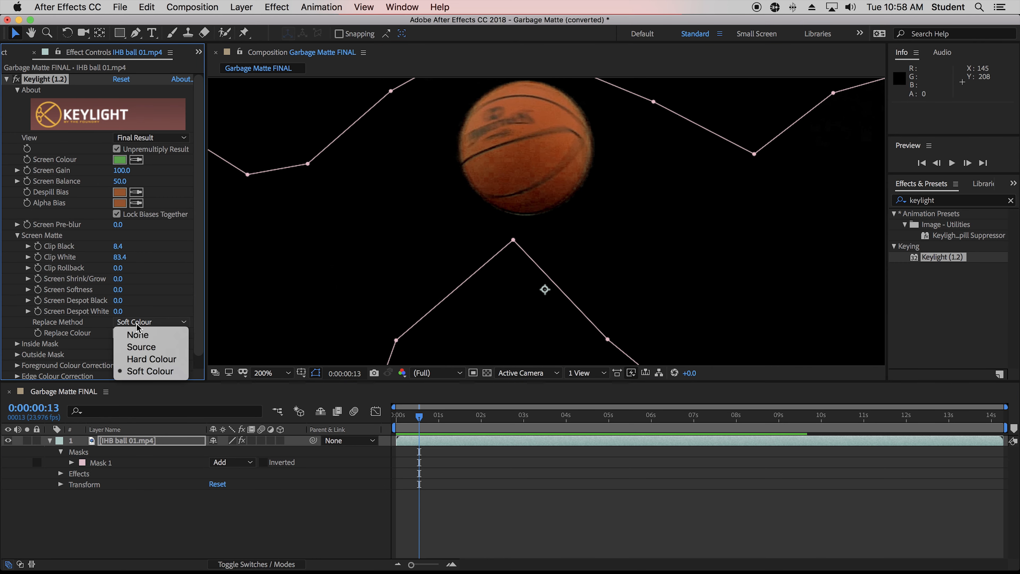
left_click(146, 360)
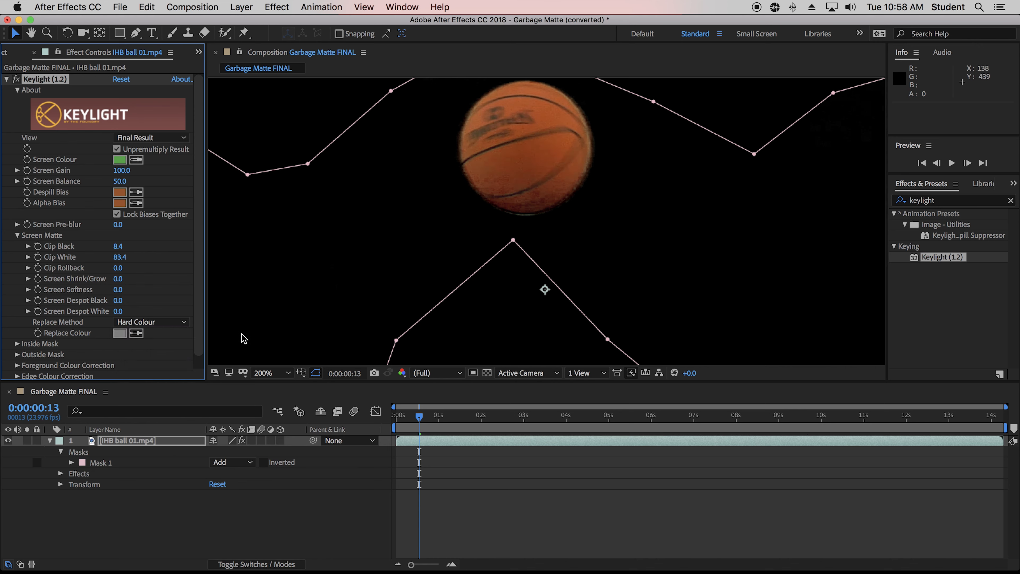
left_click(138, 322)
left_click(145, 347)
left_click(152, 322)
left_click(148, 359)
left_click(155, 323)
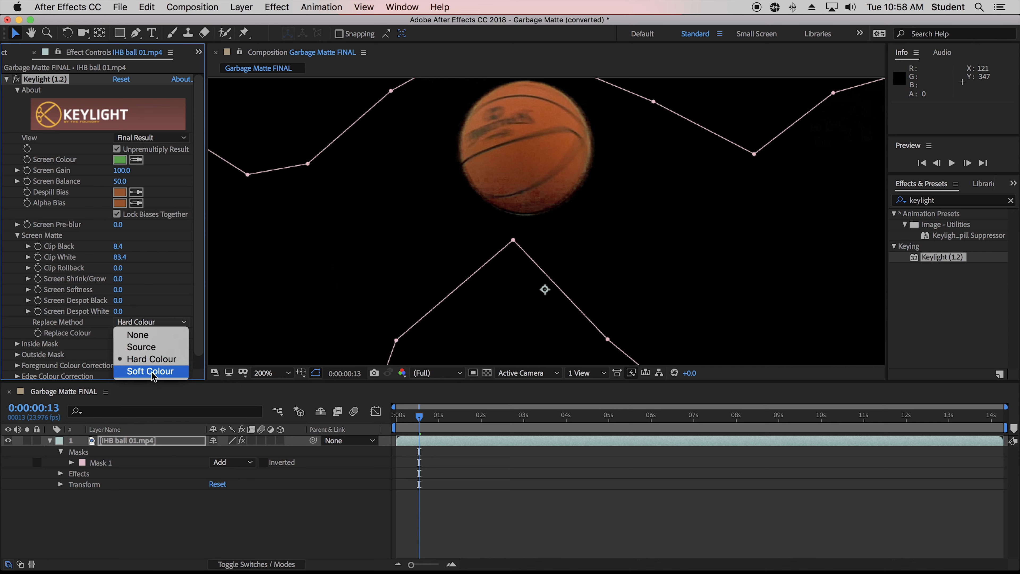
left_click(152, 372)
left_click(152, 322)
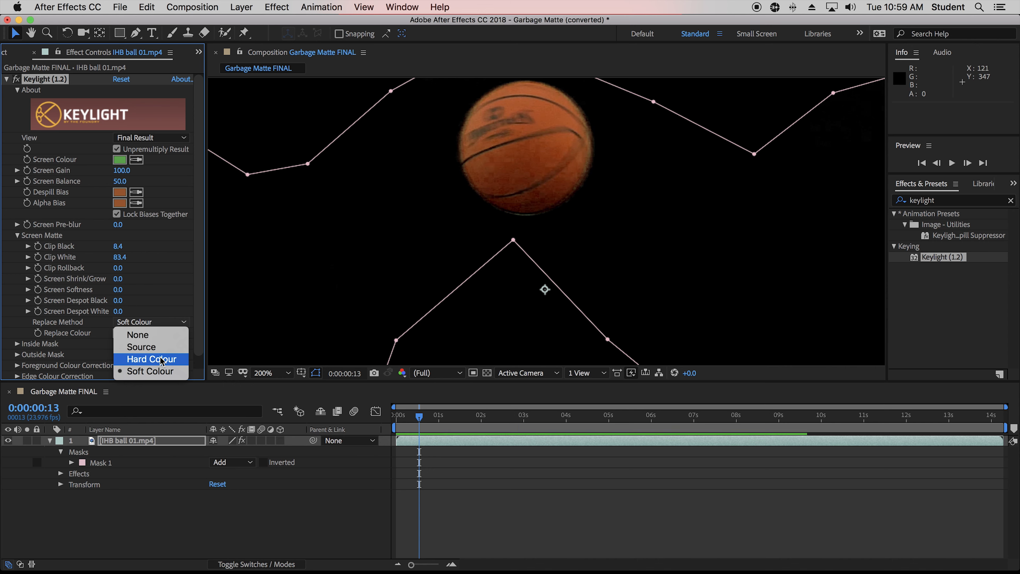
left_click(146, 360)
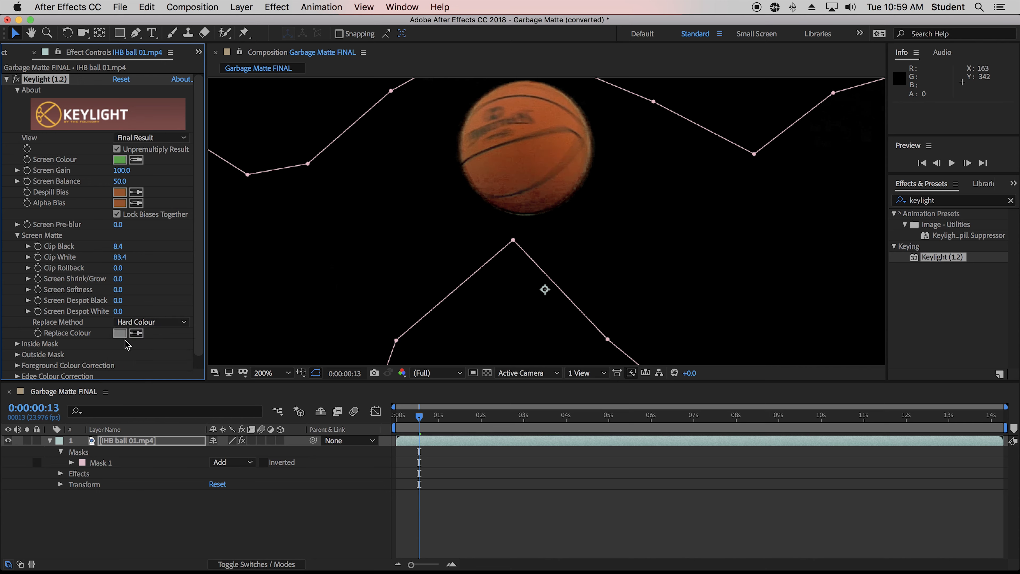
Set Keylight's Screen Shrink/Grow to -2.1 to tighten the matte edge around the ball.
key("comma")
key("comma")
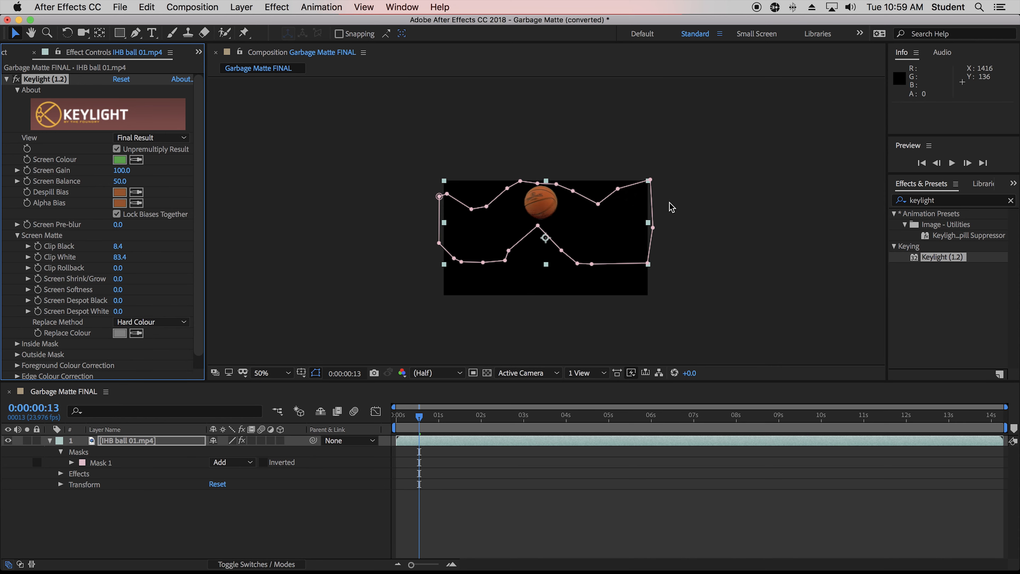
key("period")
key("period")
key("period")
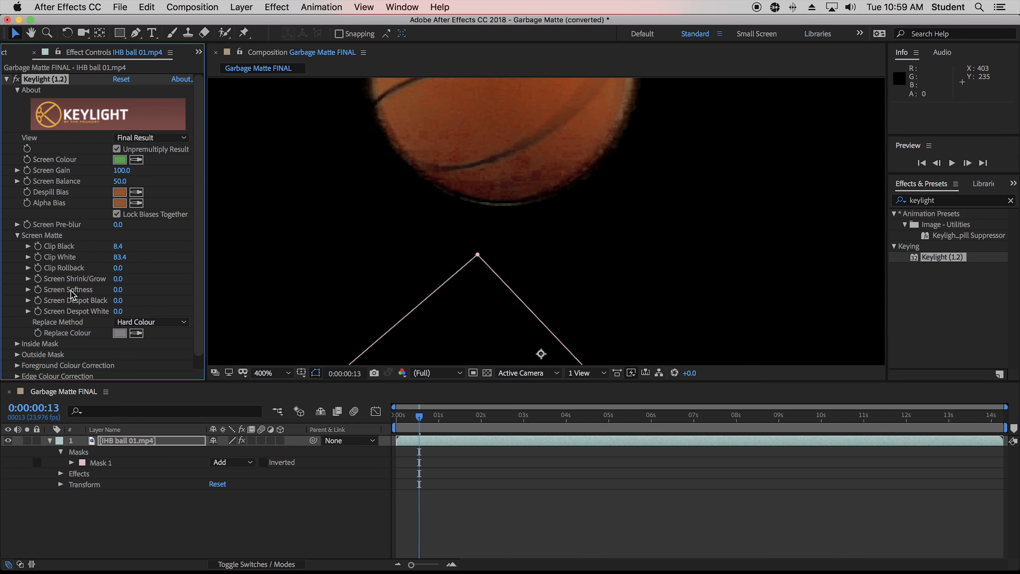
mouse_move(115, 267)
left_mouse_down()
mouse_move(140, 268)
mouse_move(116, 272)
mouse_move(139, 282)
mouse_move(107, 283)
left_mouse_up()
left_click(118, 279)
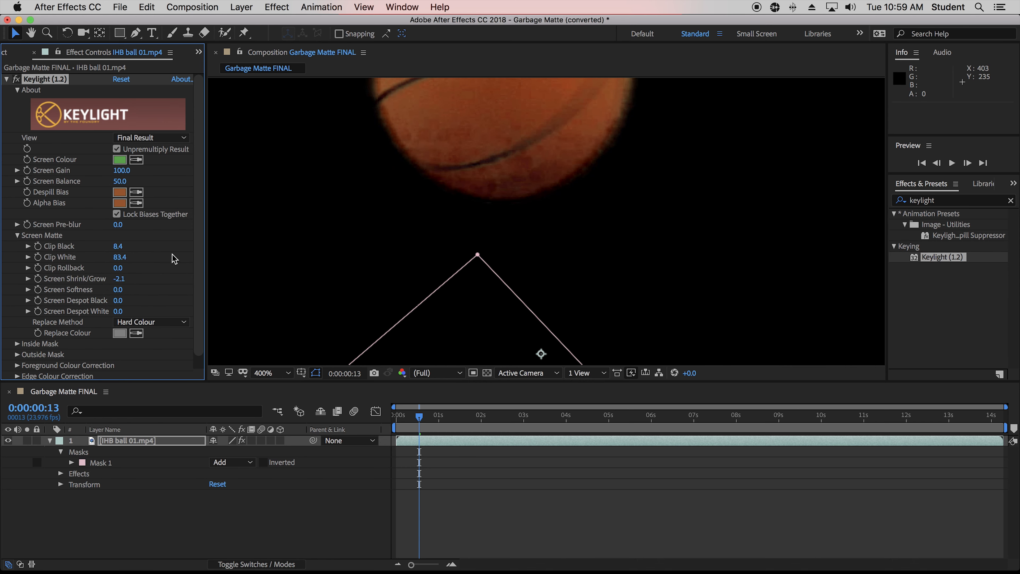
key("/")
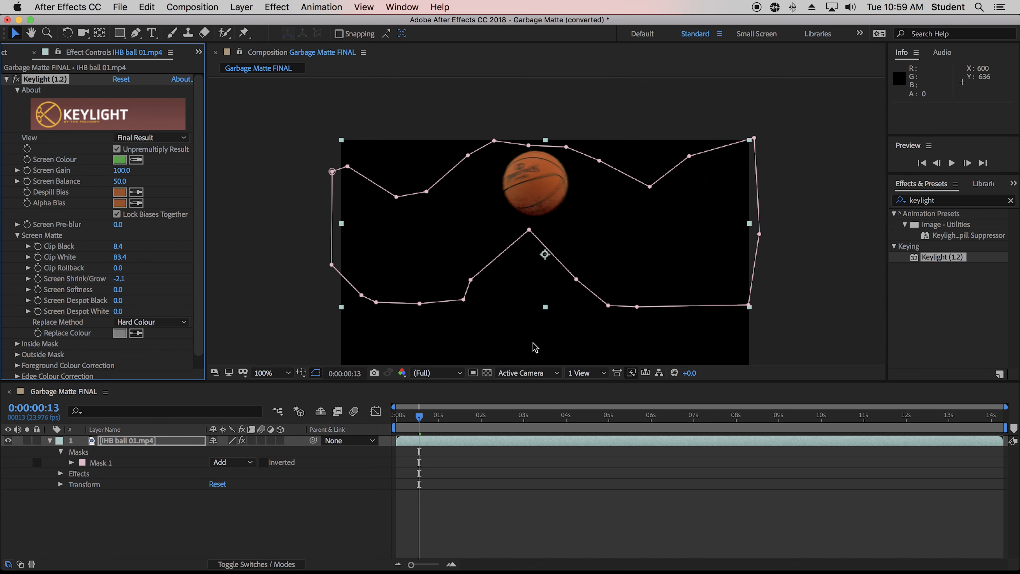
Preview the keyed footage from the start to check the matte.
key("space")
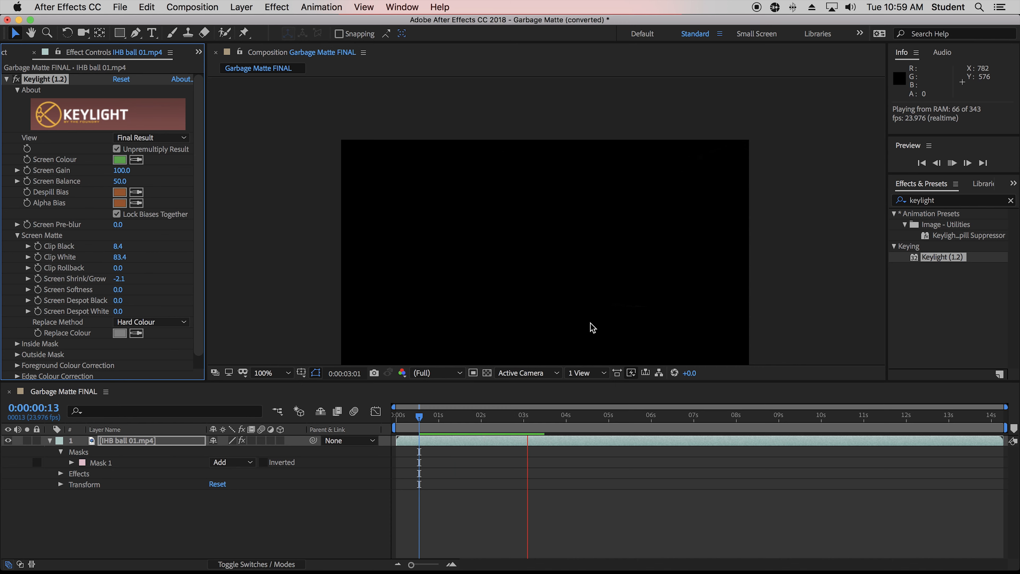
key("space")
left_click(477, 426)
key("Home")
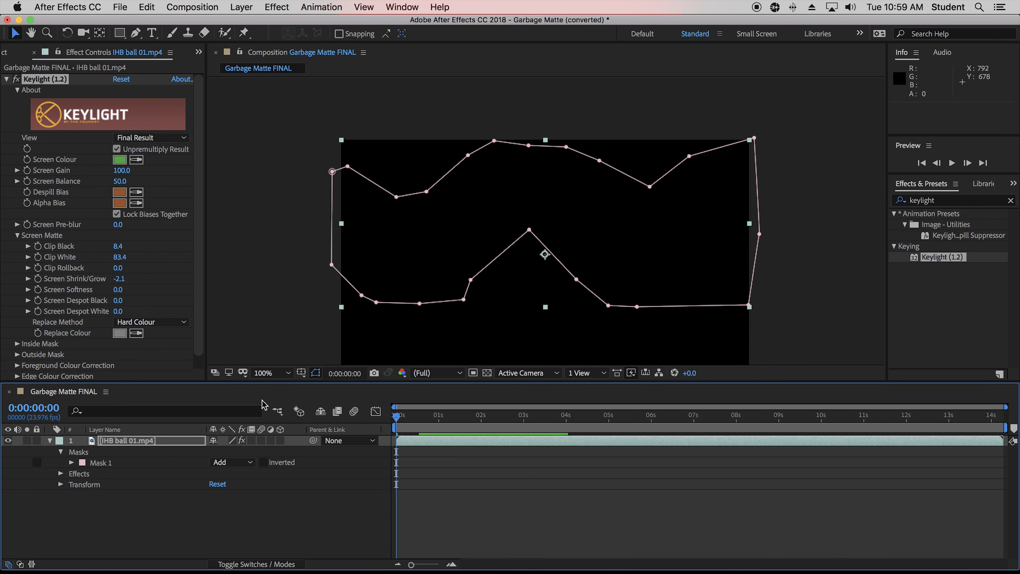
key("space")
key("space")
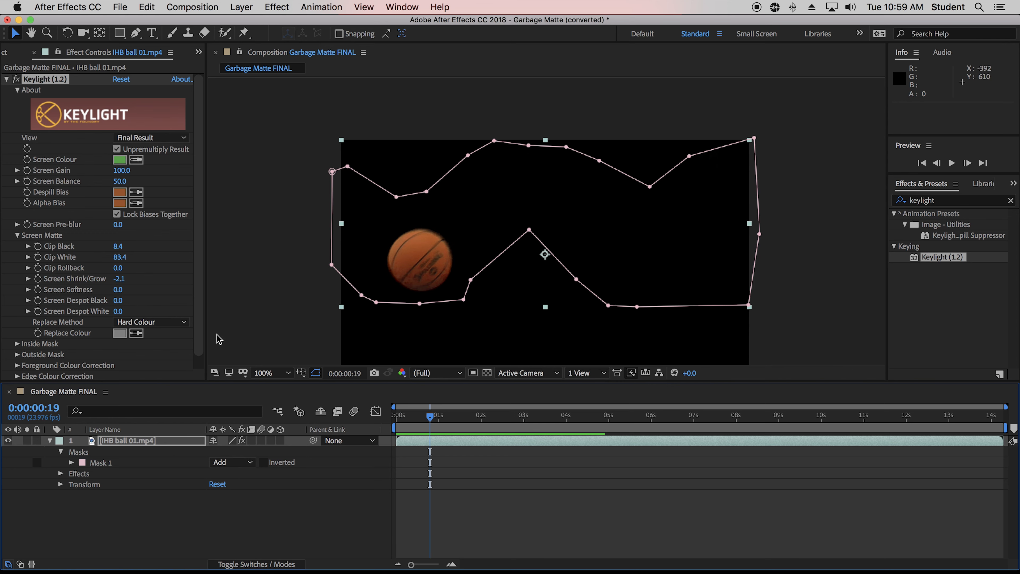
Switch to Firefox and open google.com in a new tab.
mouse_move(160, 569)
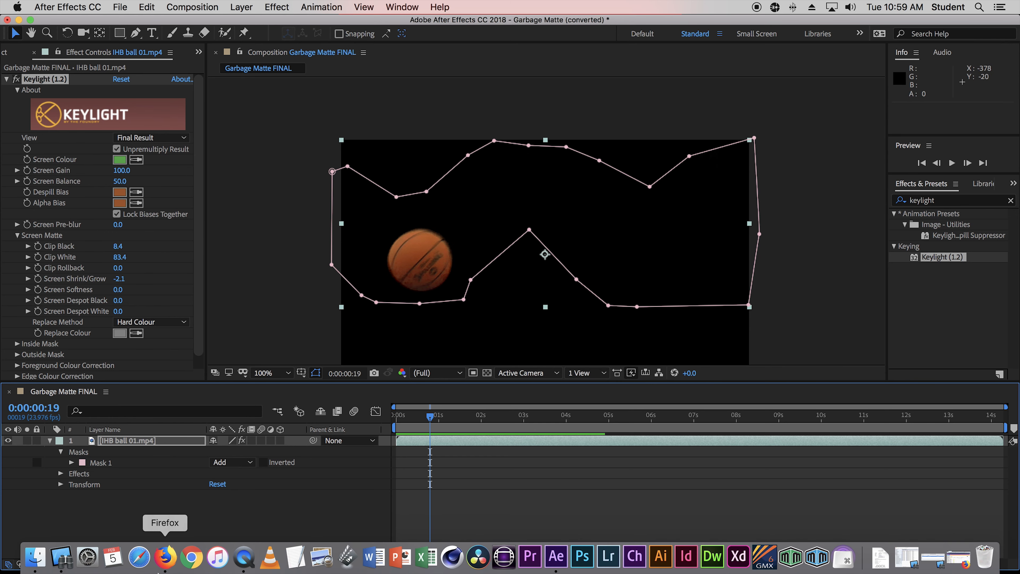
left_click(165, 557)
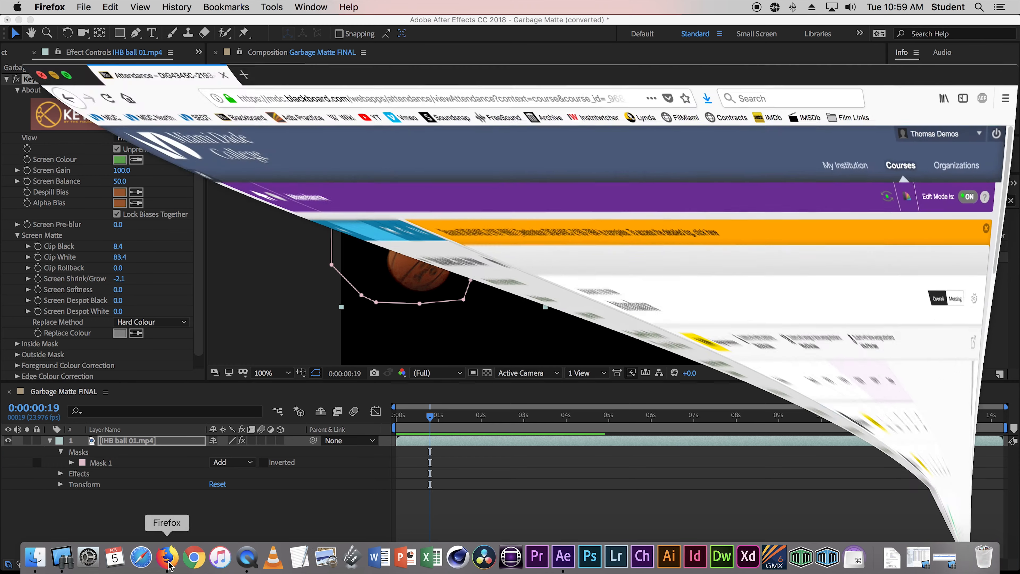
key("super+t")
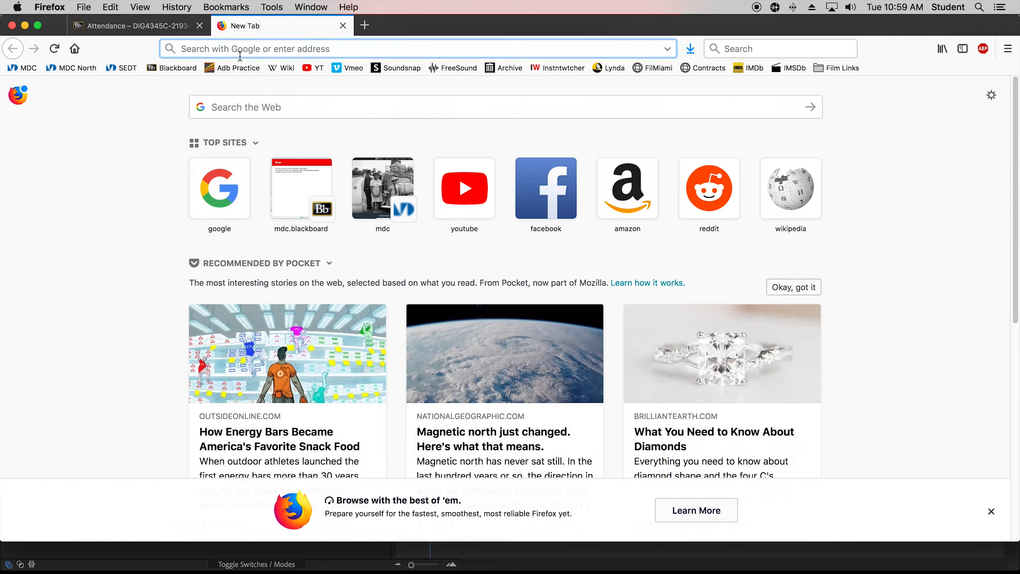
type("google.com/")
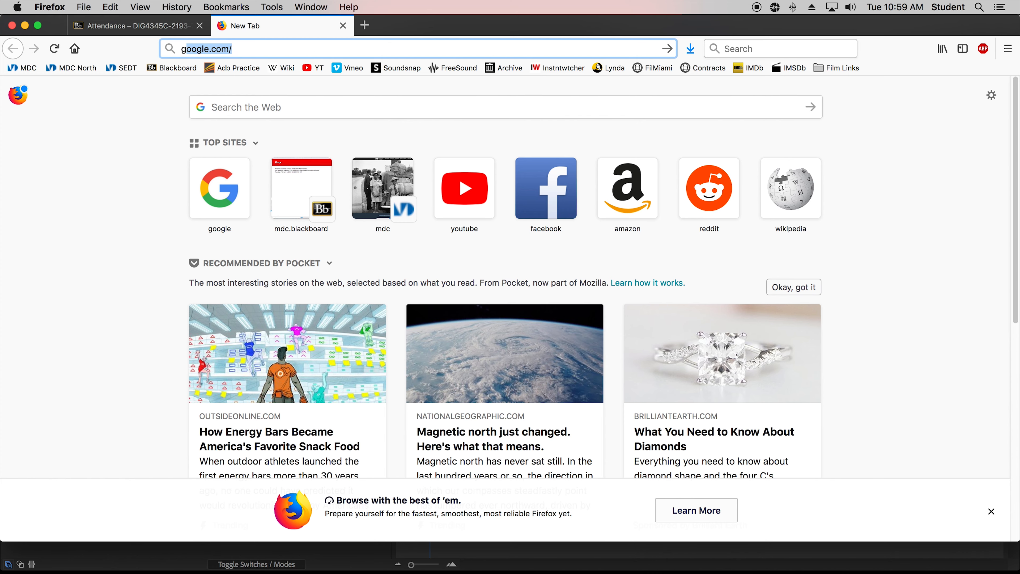
key("Return")
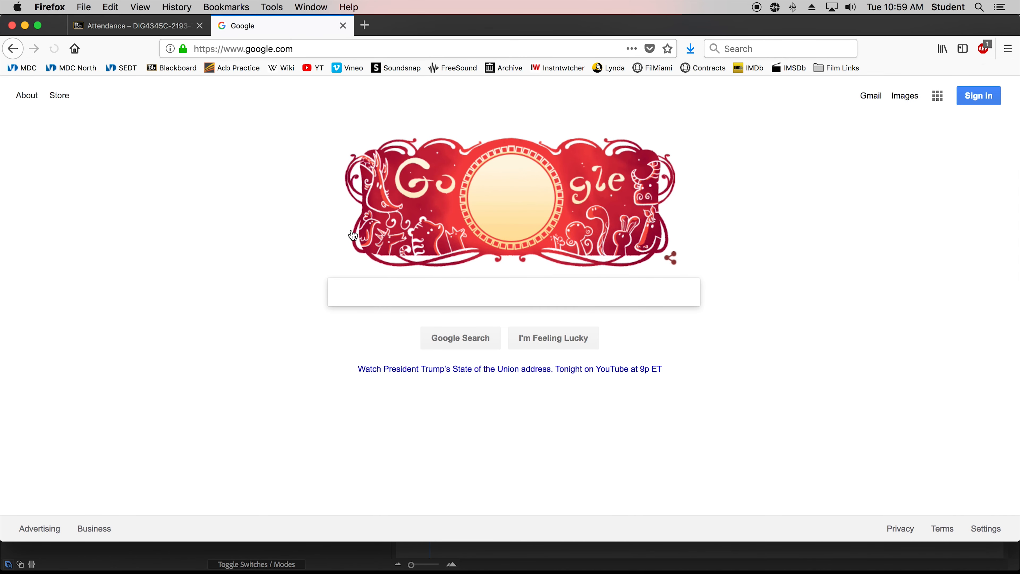
Search Google Images for basketball court.
type("basketball court")
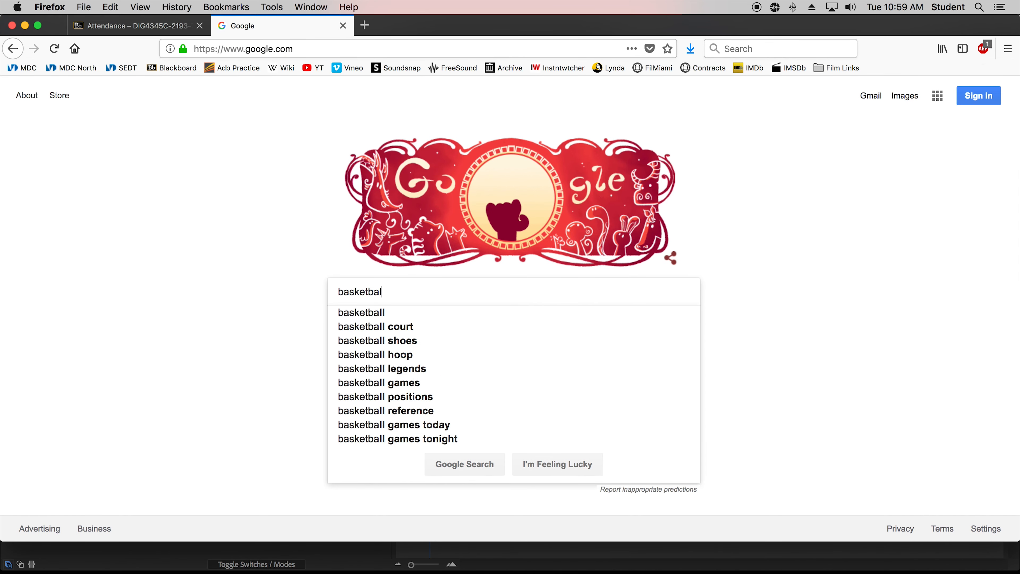
key("Return")
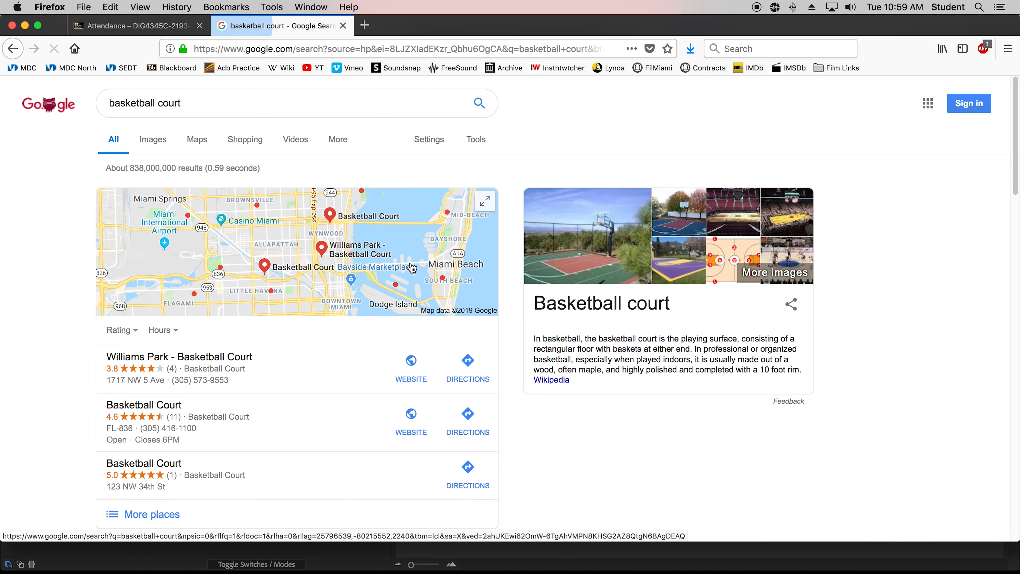
left_click(153, 139)
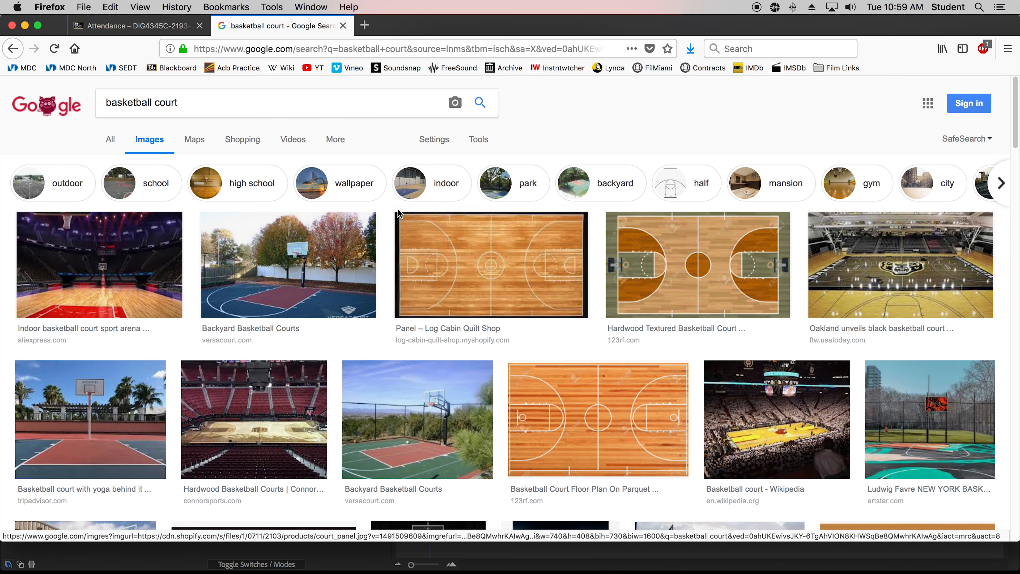
Open the Basketball Court Printed Backdrop image from the results and choose to save the image.
scroll(553, 299, "down", 7)
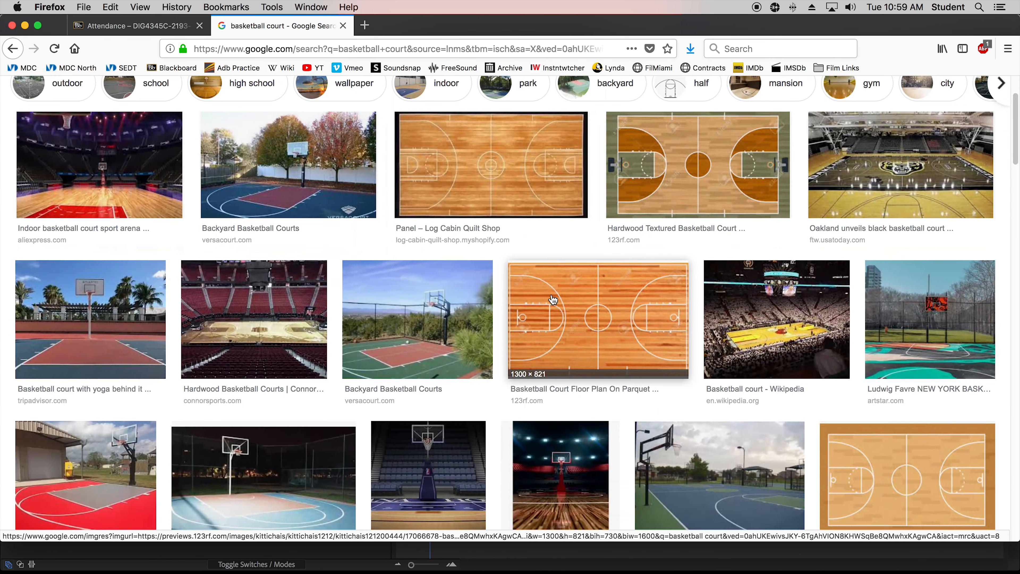
scroll(549, 293, "down", 3)
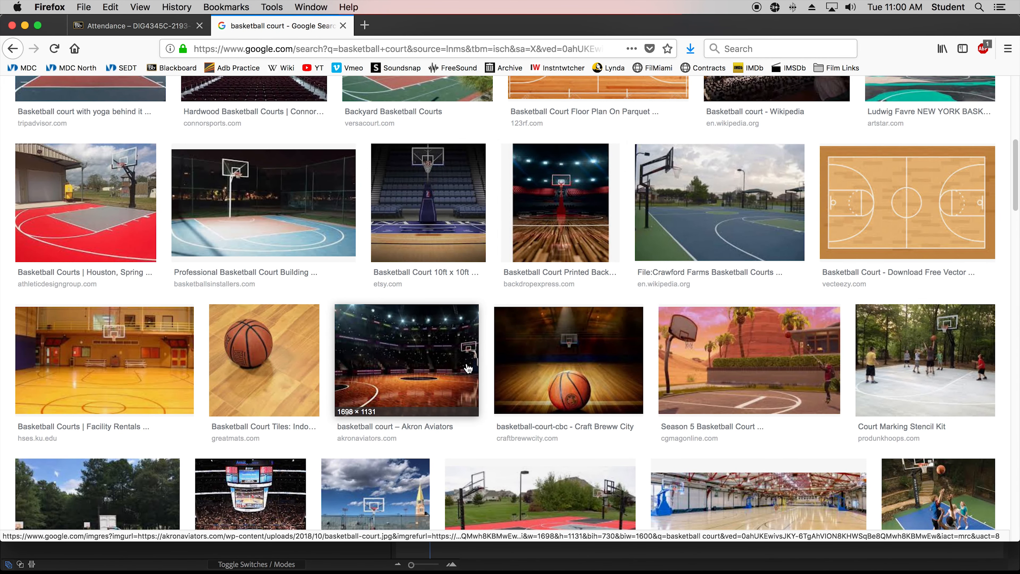
scroll(558, 233, "down", 5)
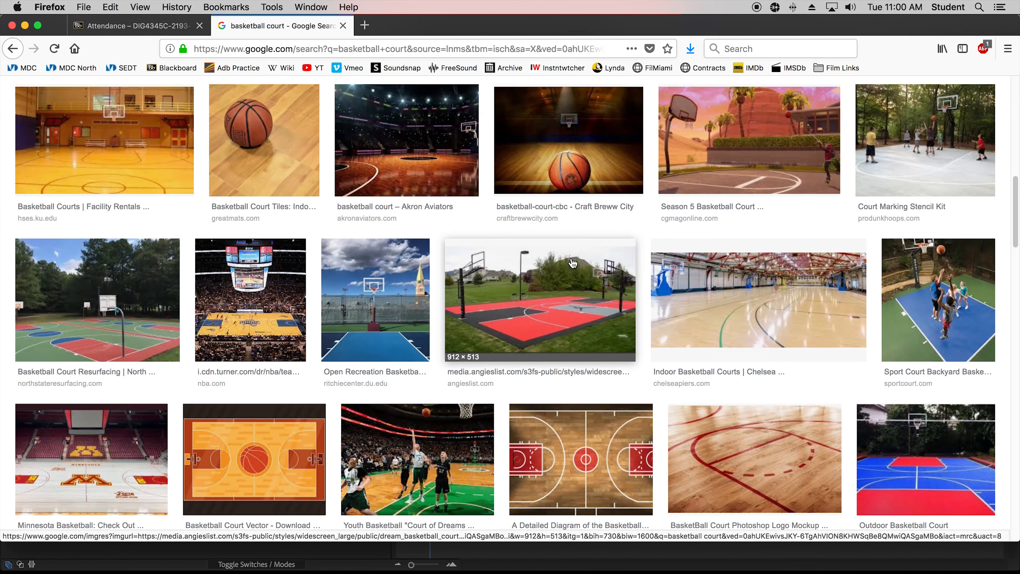
scroll(573, 261, "up", 2)
scroll(573, 261, "up", 3)
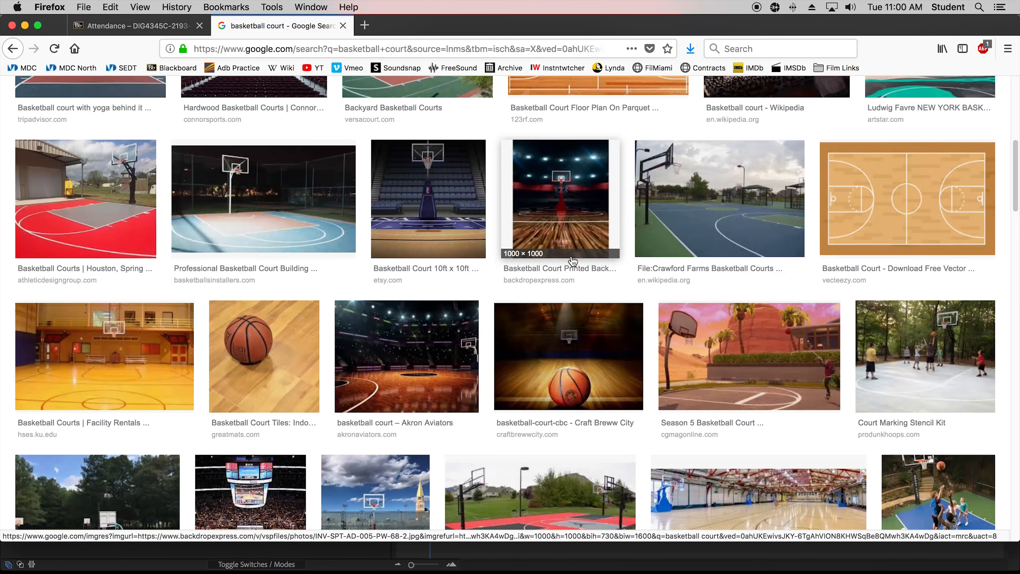
left_click(563, 228)
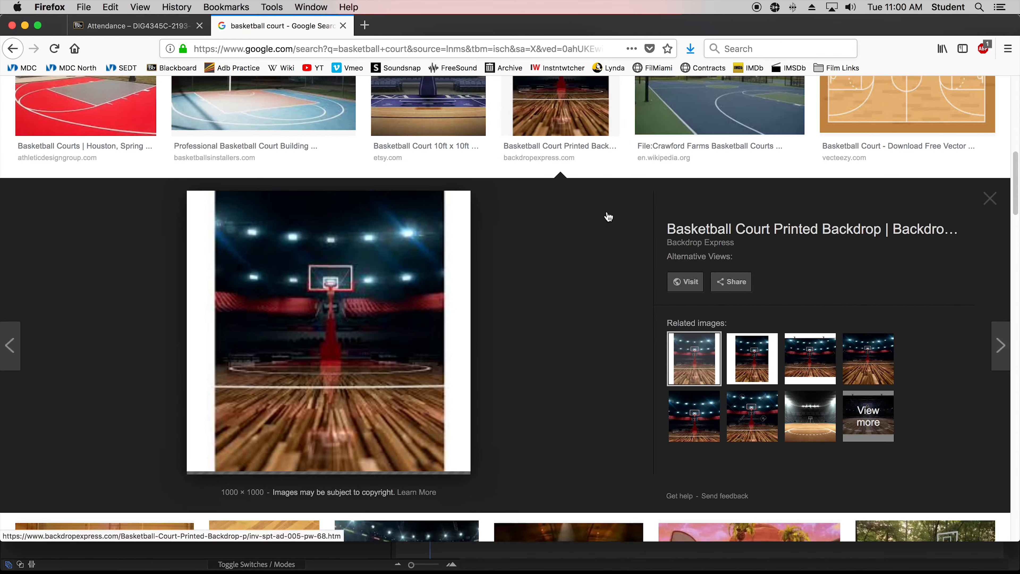
right_click(315, 316)
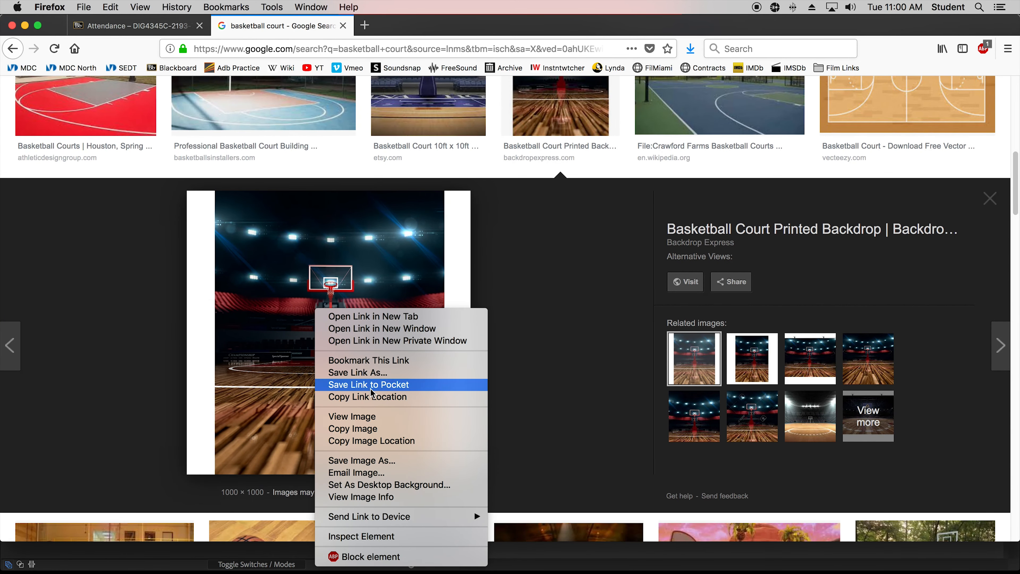
left_click(373, 460)
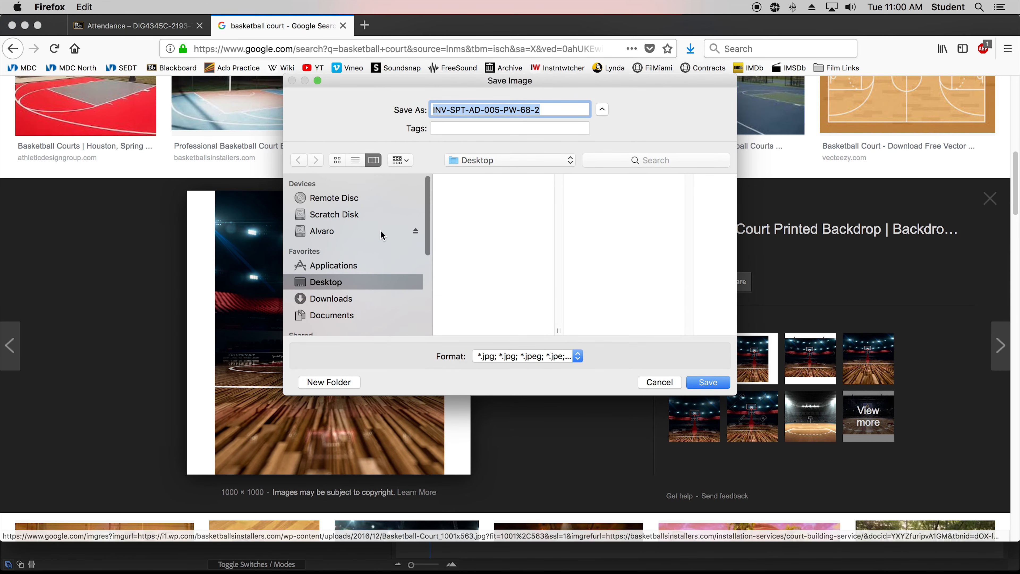
Save the image as Basketball Court in the Downloaded Media folder under MDC > DIG 43545c.
left_click(388, 227)
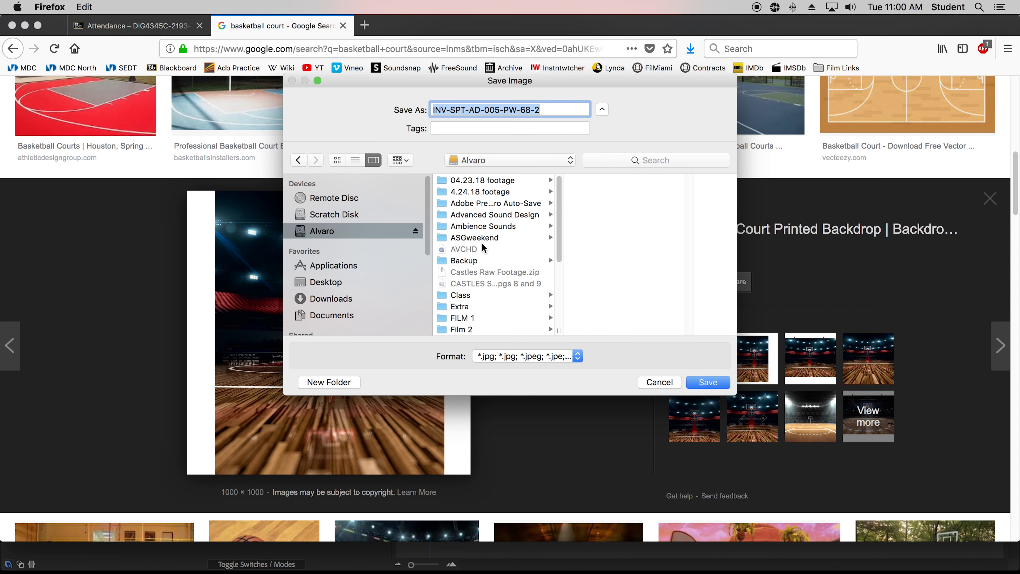
scroll(484, 247, "down", 3)
left_click(475, 256)
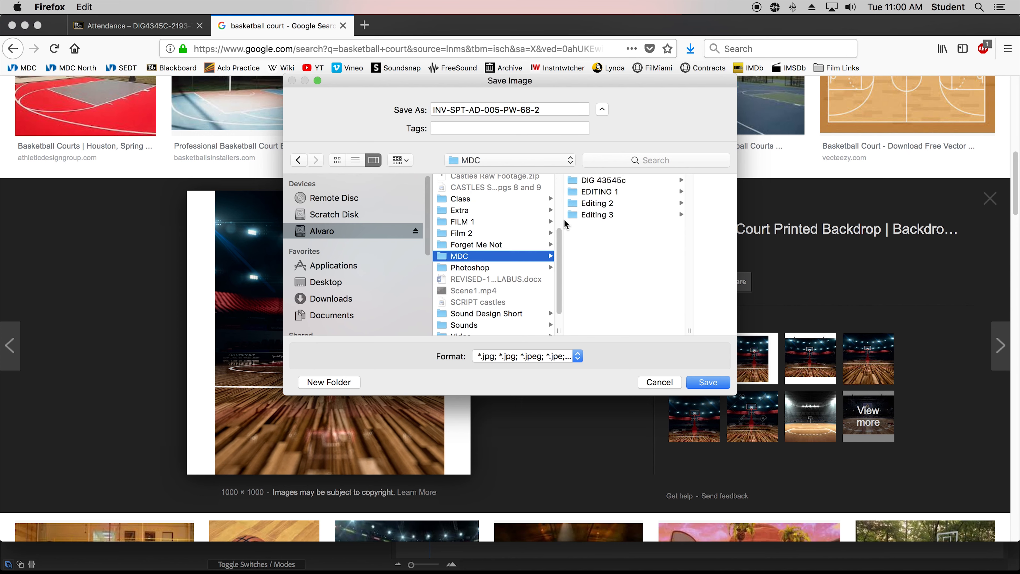
left_click(599, 181)
left_click(653, 179)
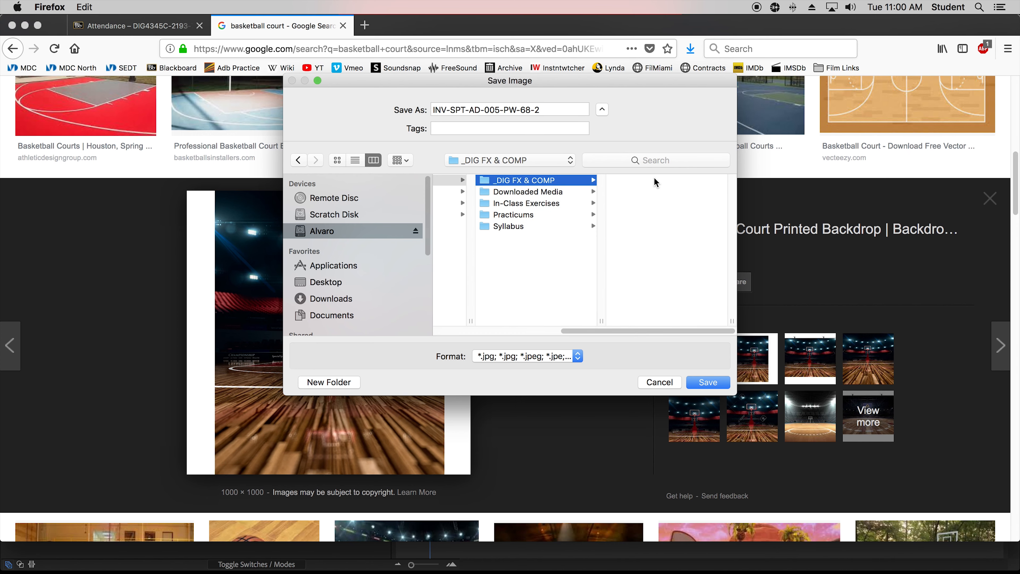
scroll(654, 221, "down", 4)
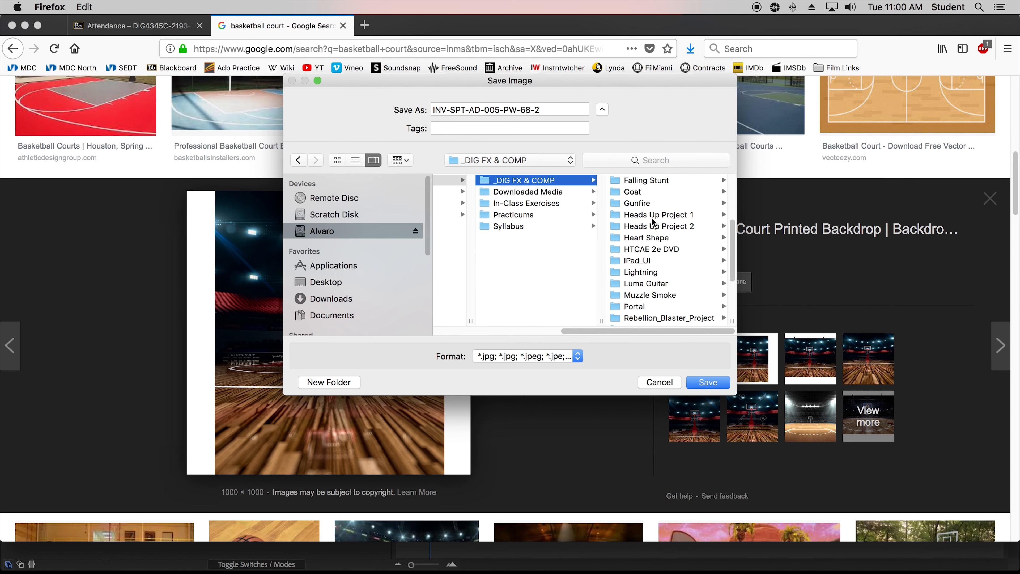
scroll(653, 222, "left", 2)
left_click(564, 194)
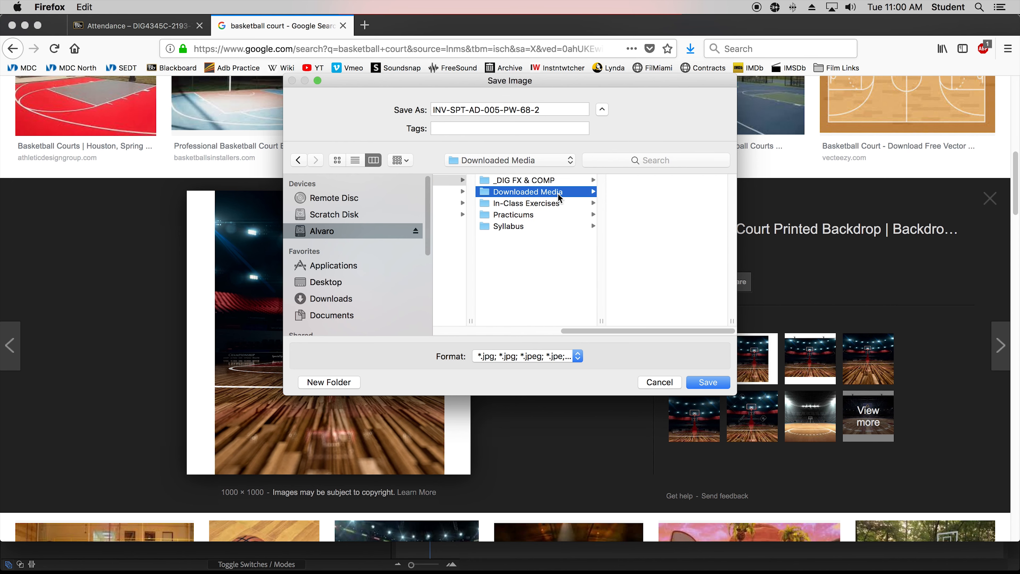
triple_click(481, 113)
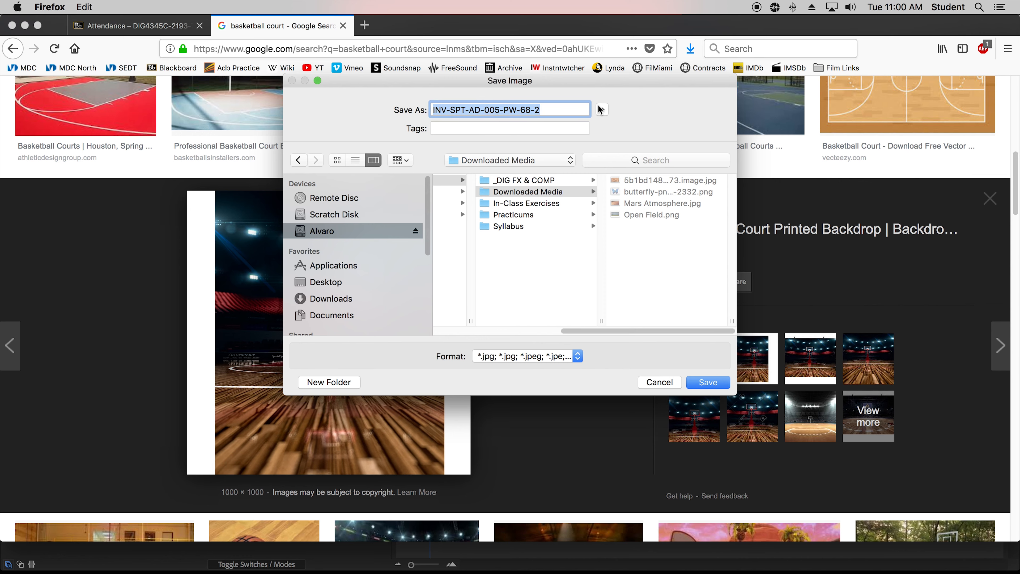
type("Basketball")
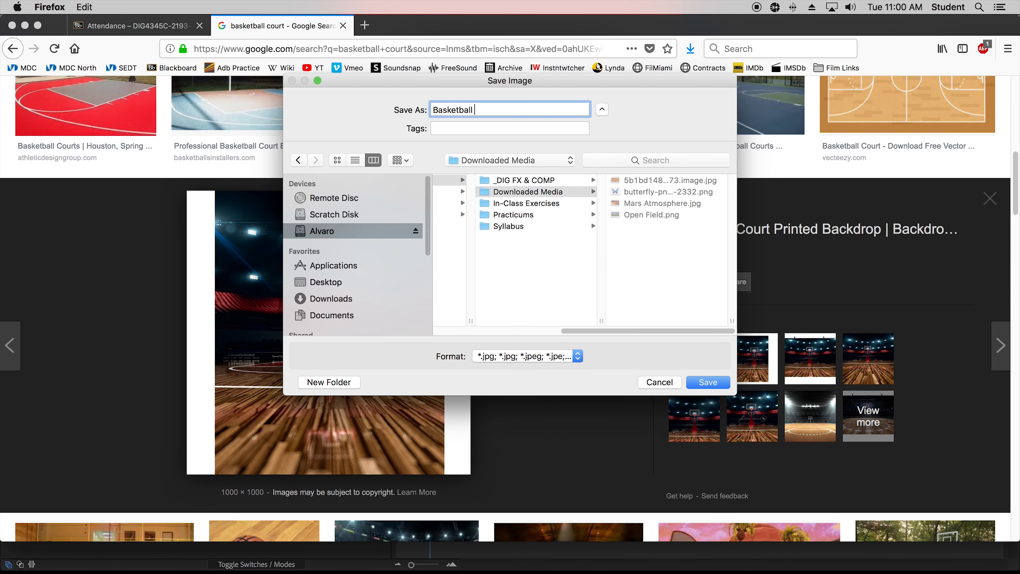
type(" Cour")
key("Return")
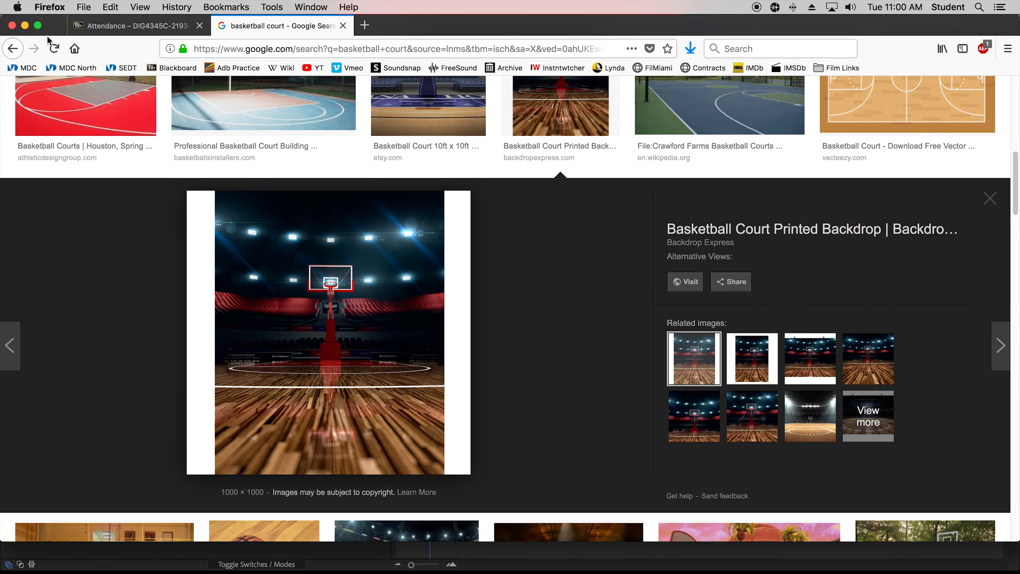
Switch to After Effects and import Basketball Court.jpg from the Downloaded Media folder into the project.
left_click(25, 27)
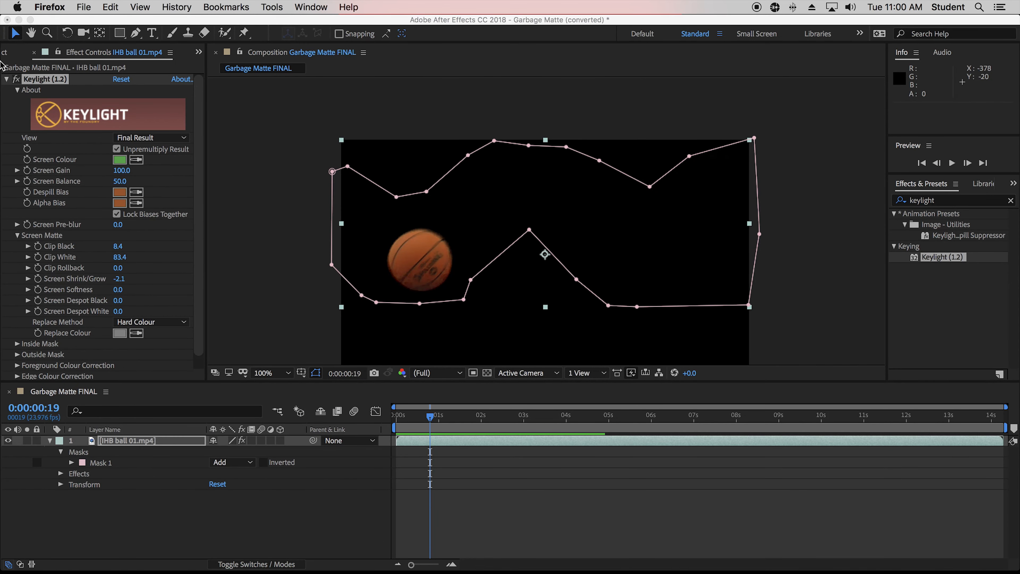
left_click(10, 53)
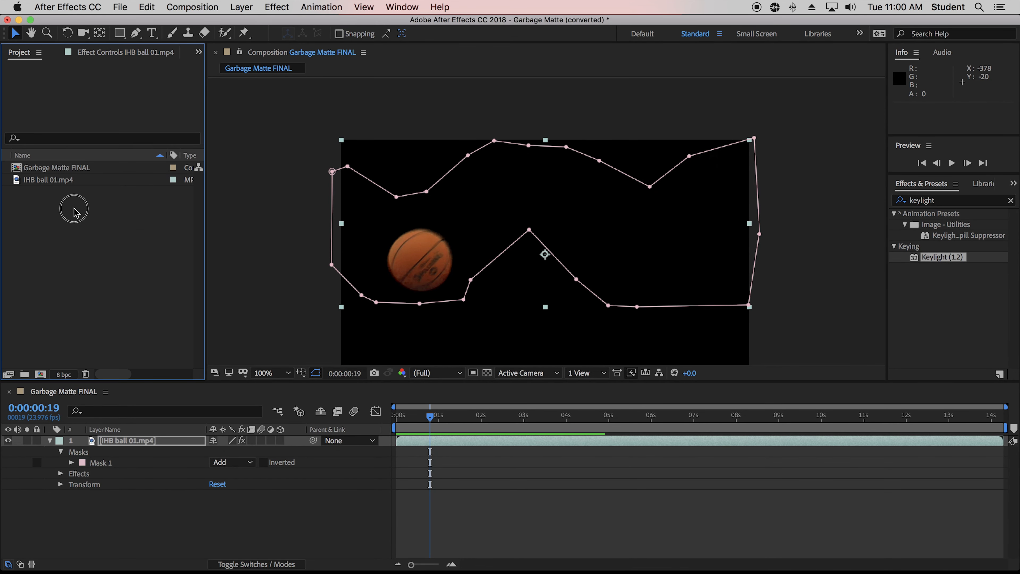
double_click(56, 209)
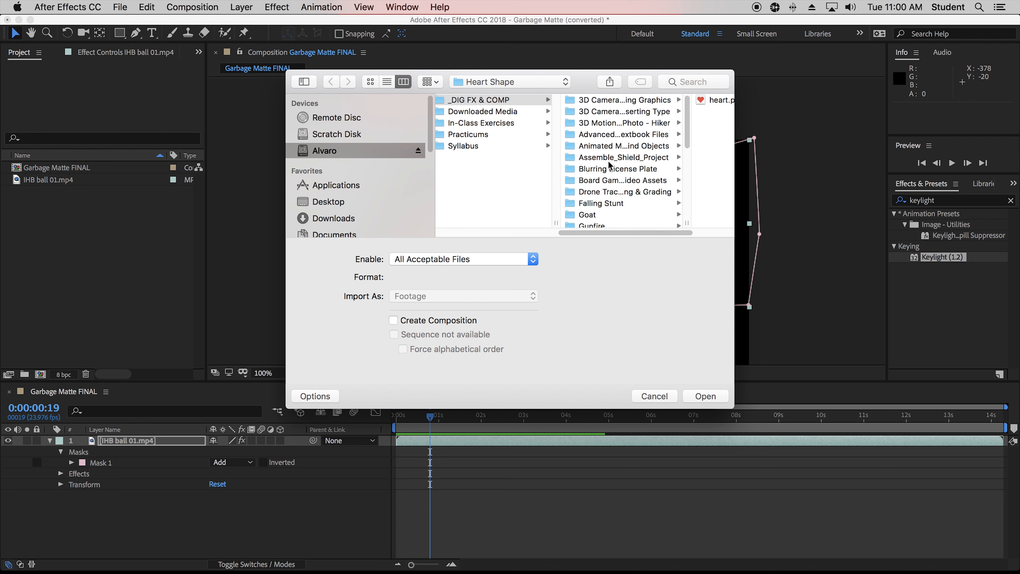
left_click(516, 113)
left_click(620, 111)
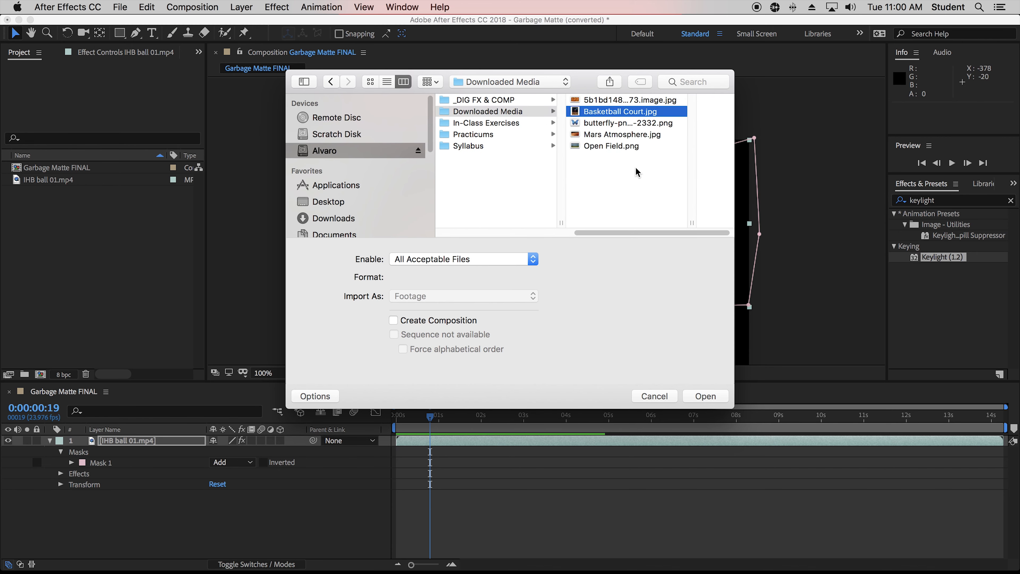
left_click(705, 396)
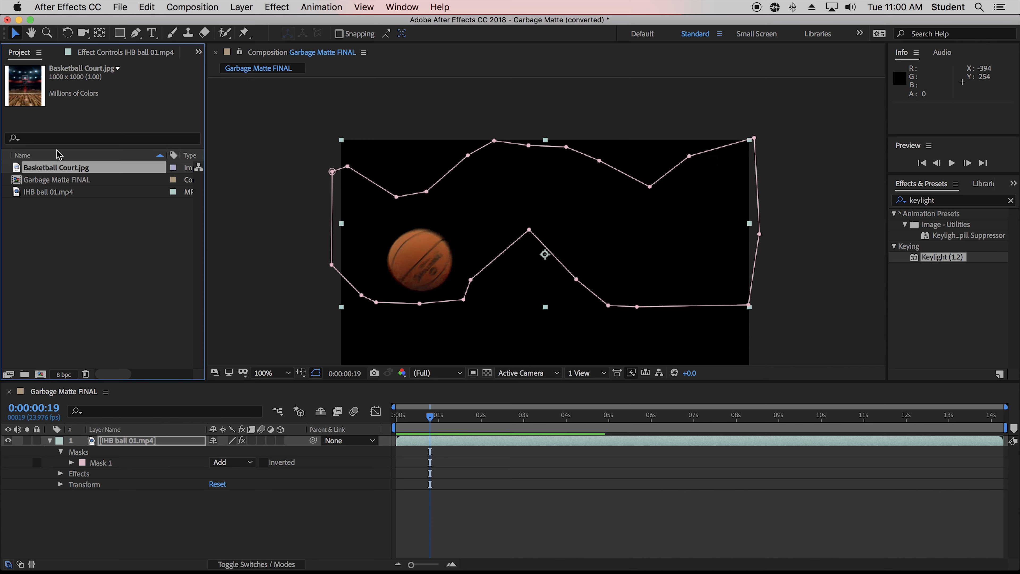
Place the Basketball Court layer beneath the ball footage, scale it up and set its position to 640, 106.
left_click_drag(52, 173, 143, 517)
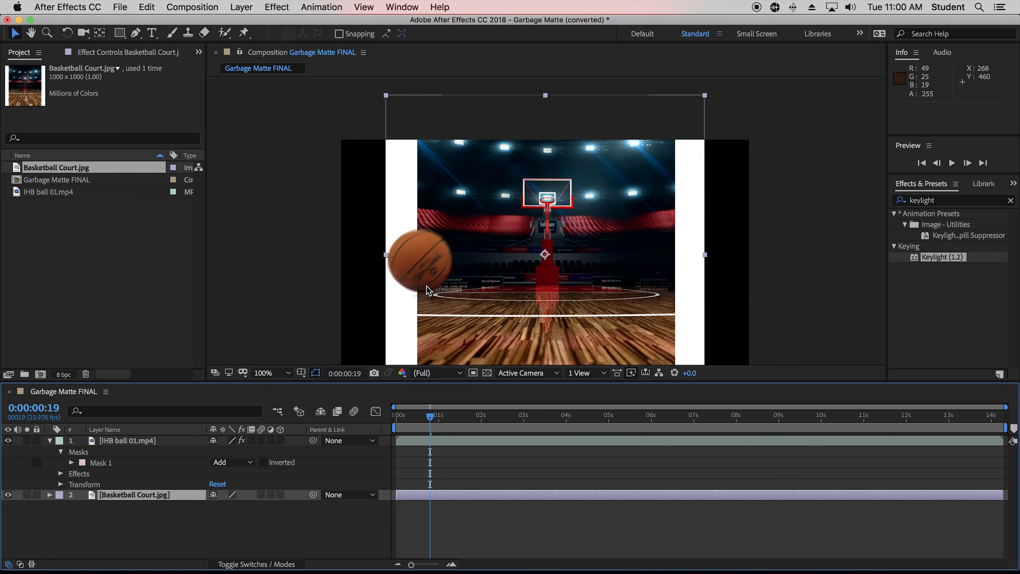
key("s")
left_click_drag(233, 506, 41, 546)
key("p")
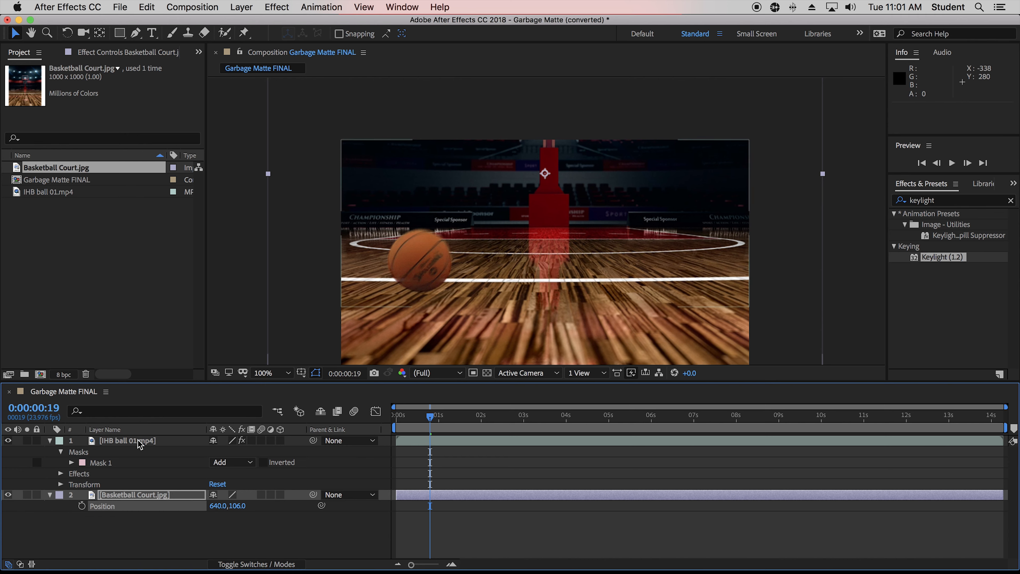
left_click(156, 528)
Switch the ball layer's Keylight view to Screen Matte and lower Clip White to 70.
left_click(146, 441)
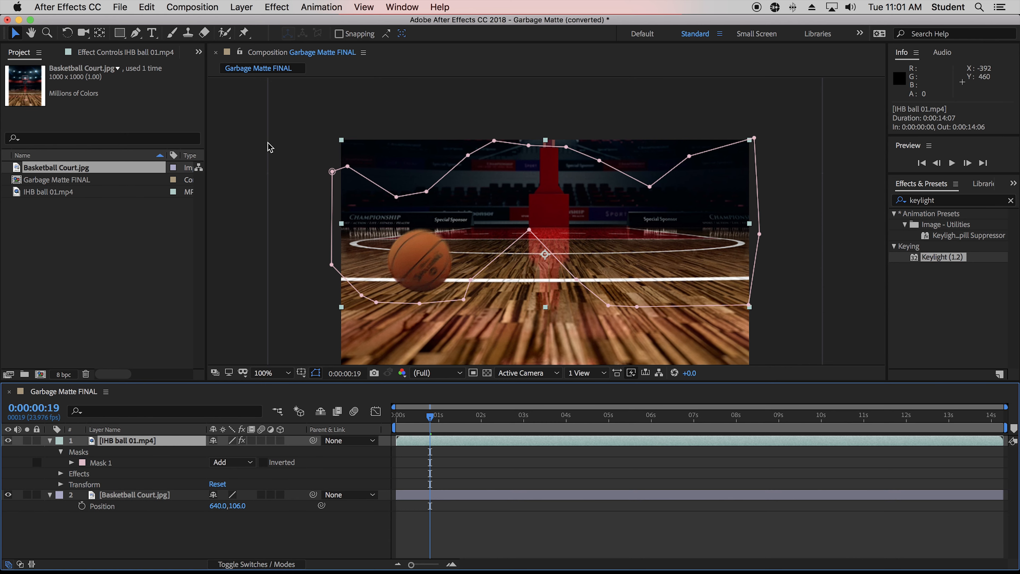
left_click(143, 56)
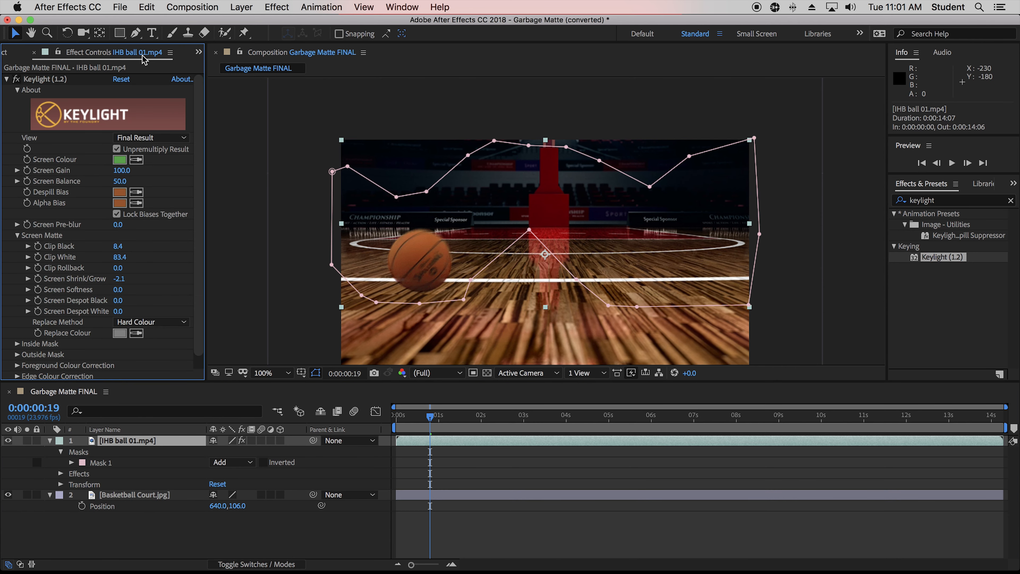
left_click(149, 137)
left_click(160, 199)
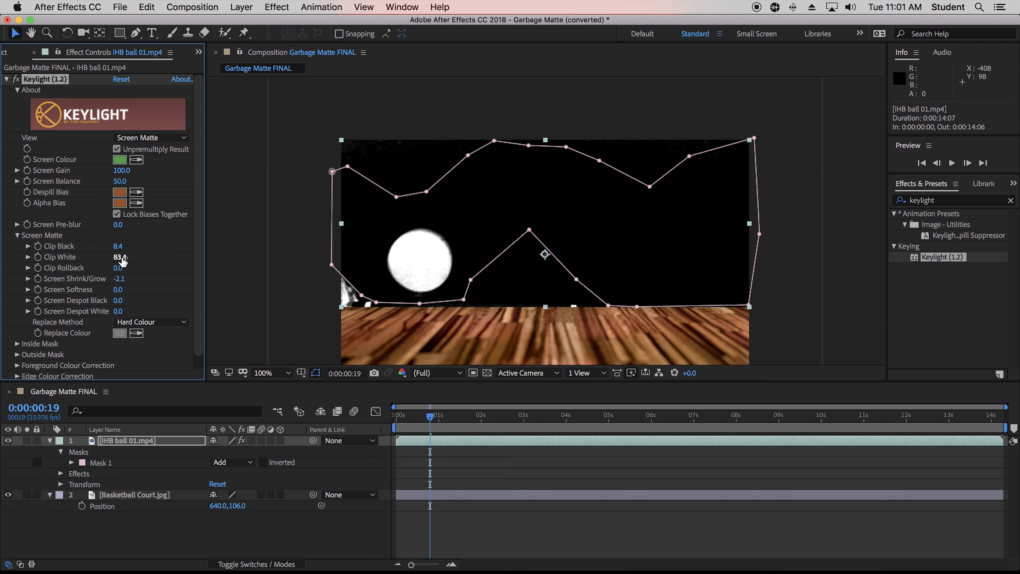
left_click_drag(122, 261, 34, 260)
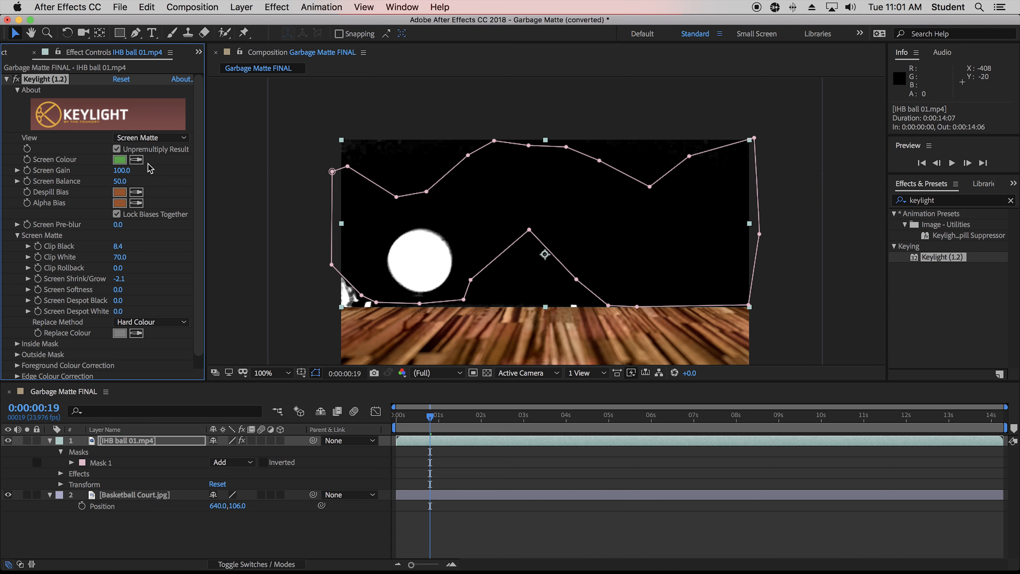
Return Keylight's view to Final Result and preview the composite over the court background.
left_click(149, 137)
left_click(224, 272)
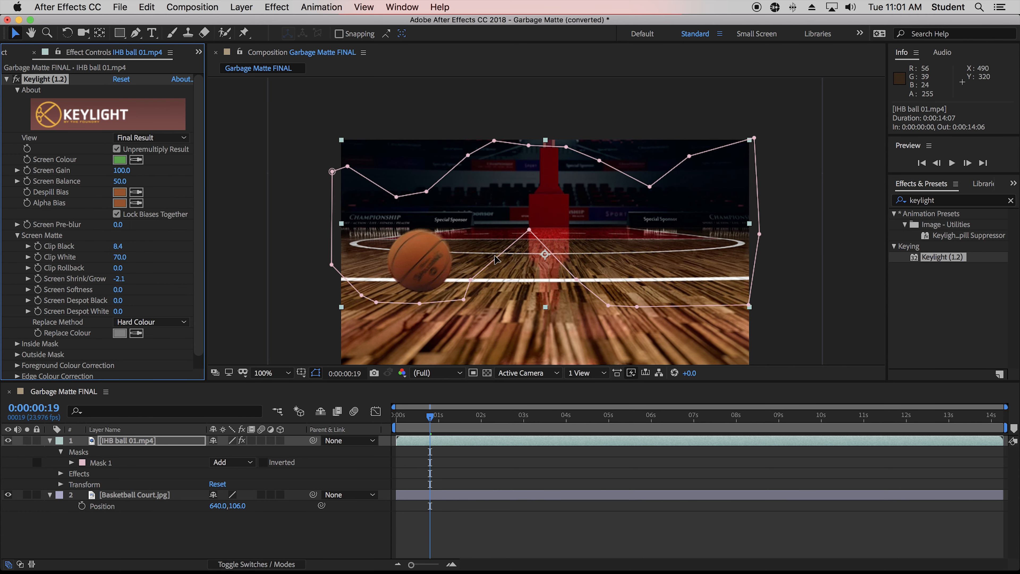
key("space")
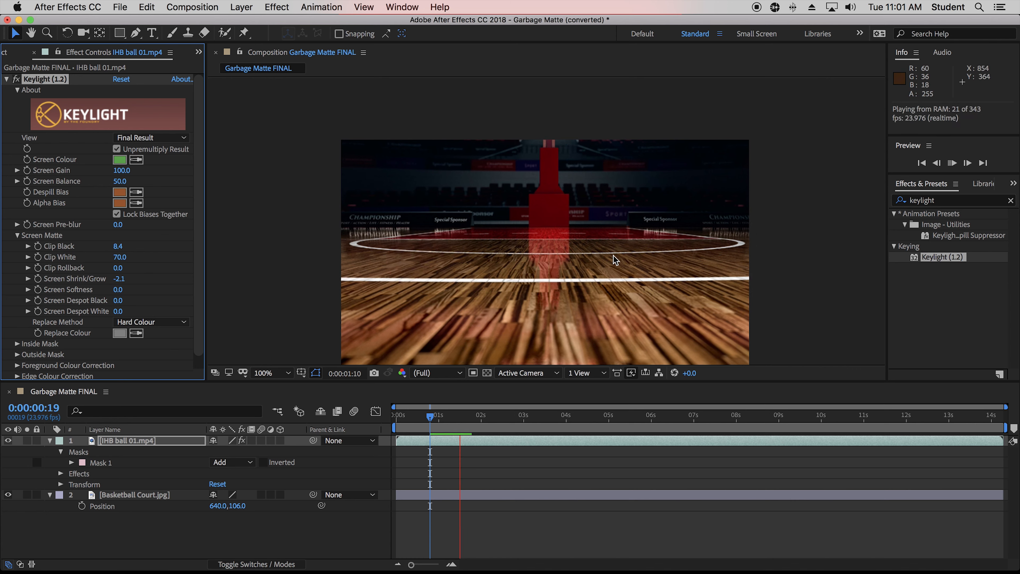
key("space")
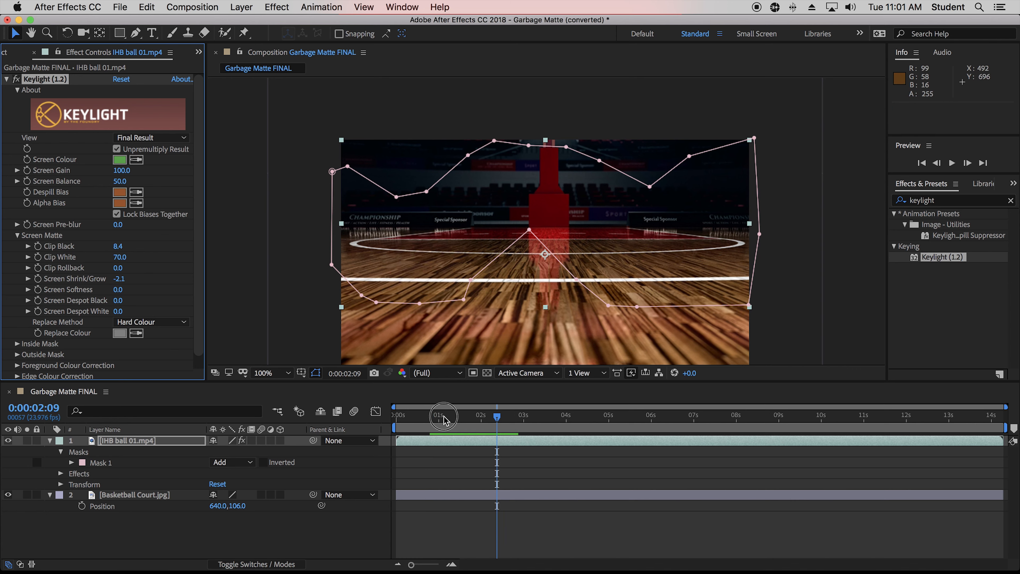
key("space")
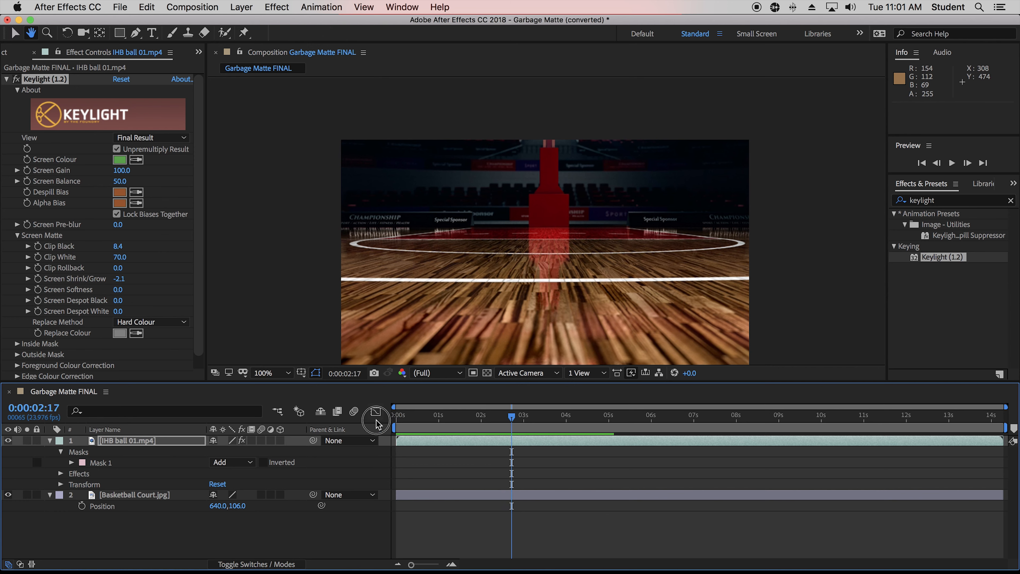
key("space")
key("space")
left_click(429, 414)
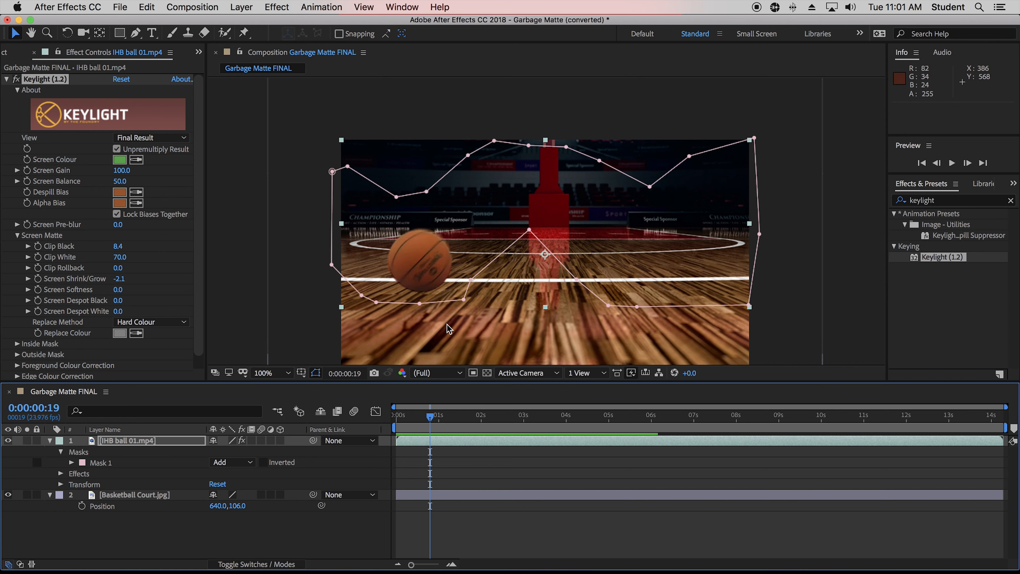
mouse_move(426, 423)
left_mouse_down()
mouse_move(399, 428)
mouse_move(414, 432)
mouse_move(400, 430)
mouse_move(417, 422)
left_mouse_up()
key("space")
left_click(429, 417)
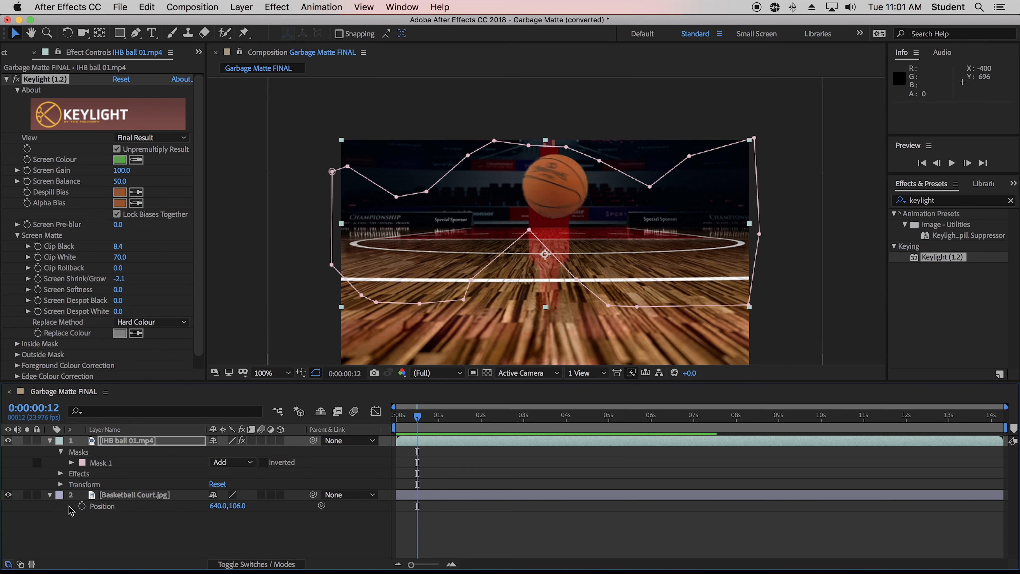
Collapse the expanded properties of both layers in the timeline.
left_click(50, 441)
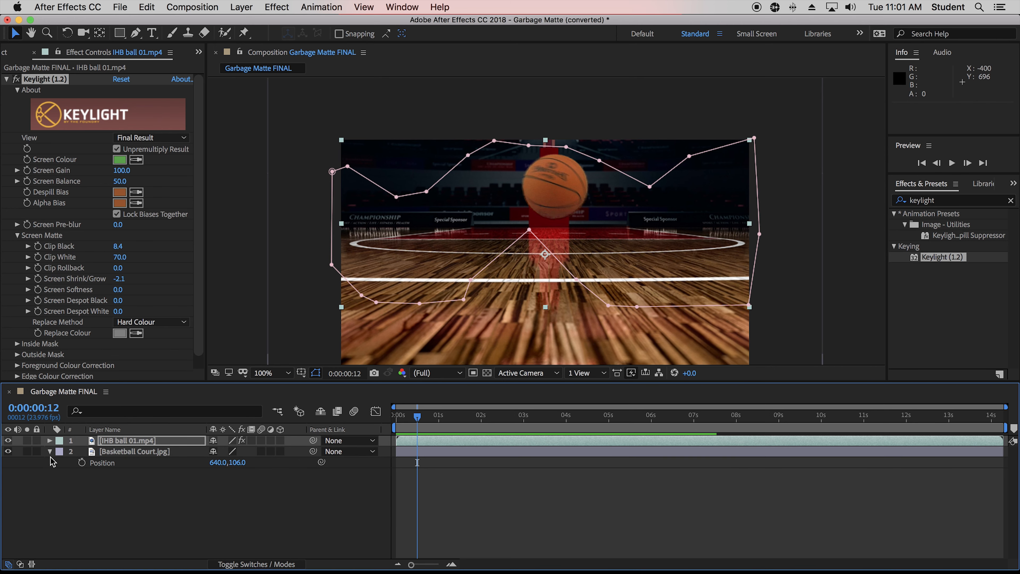
left_click(50, 451)
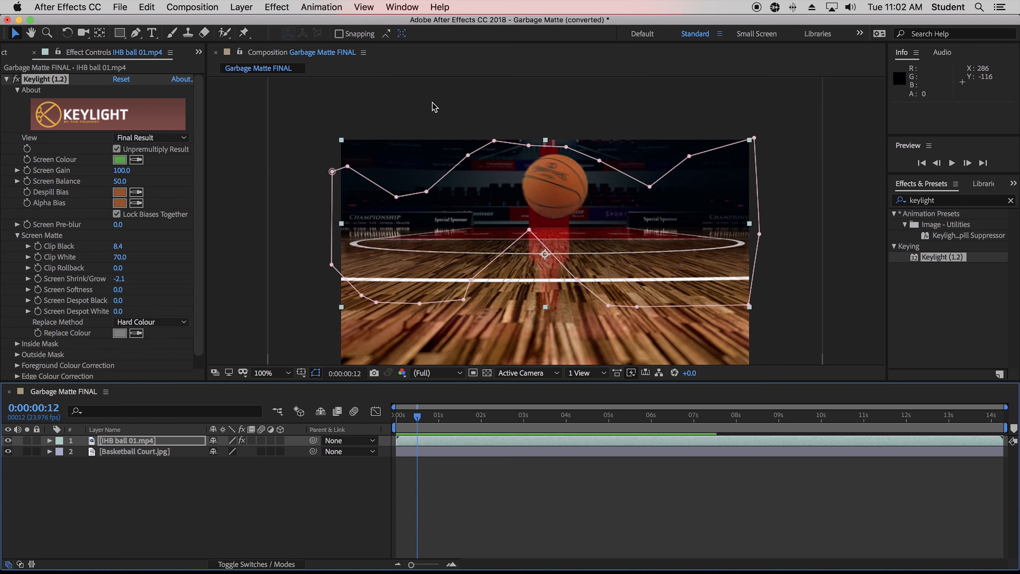
key("super+Tab")
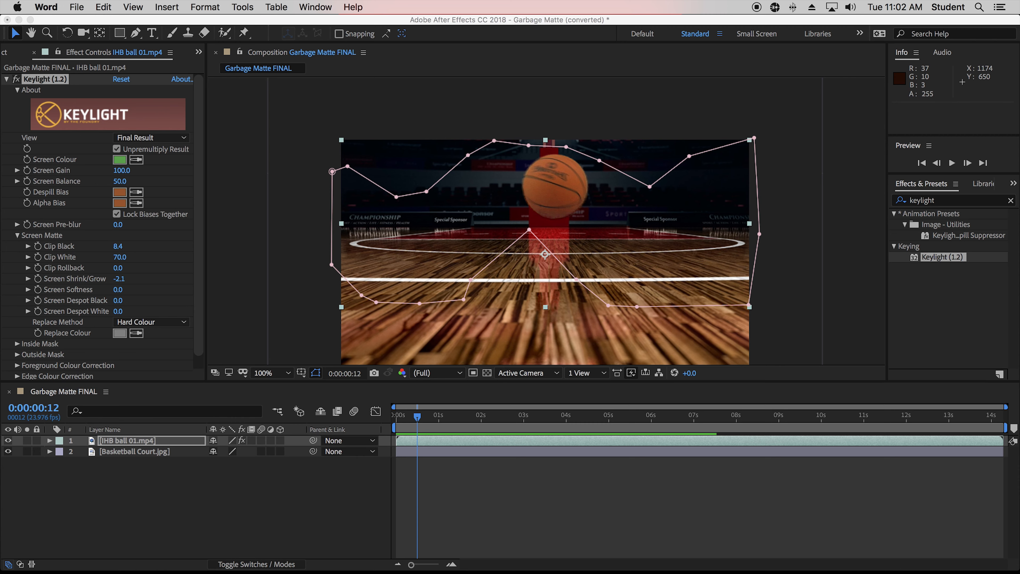
left_click(156, 19)
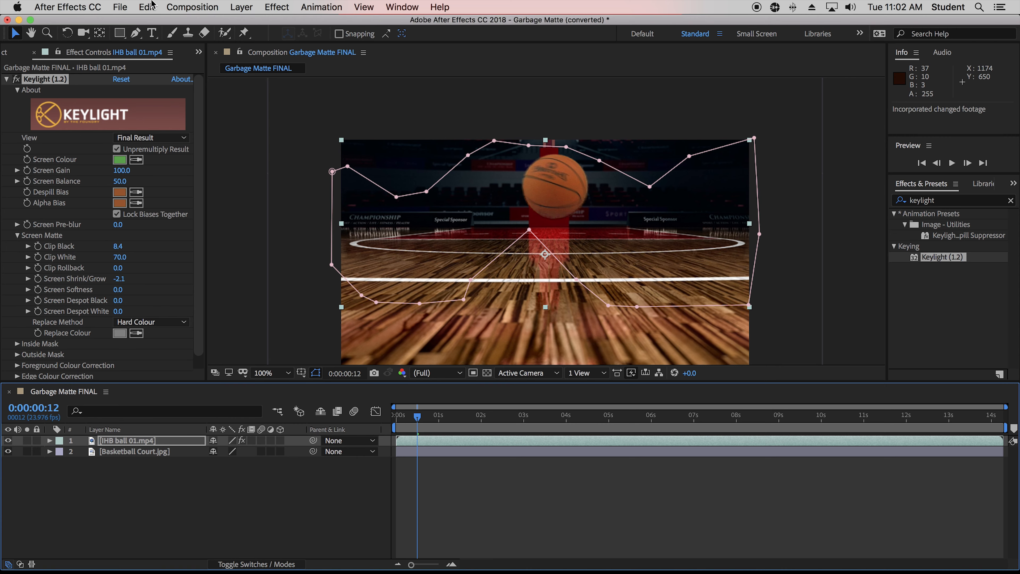
Save the project as LastNameFirstInitial_E13_ChromaKey in the MDC > DIG 43545c > In-Class Exercises folder.
left_click(119, 6)
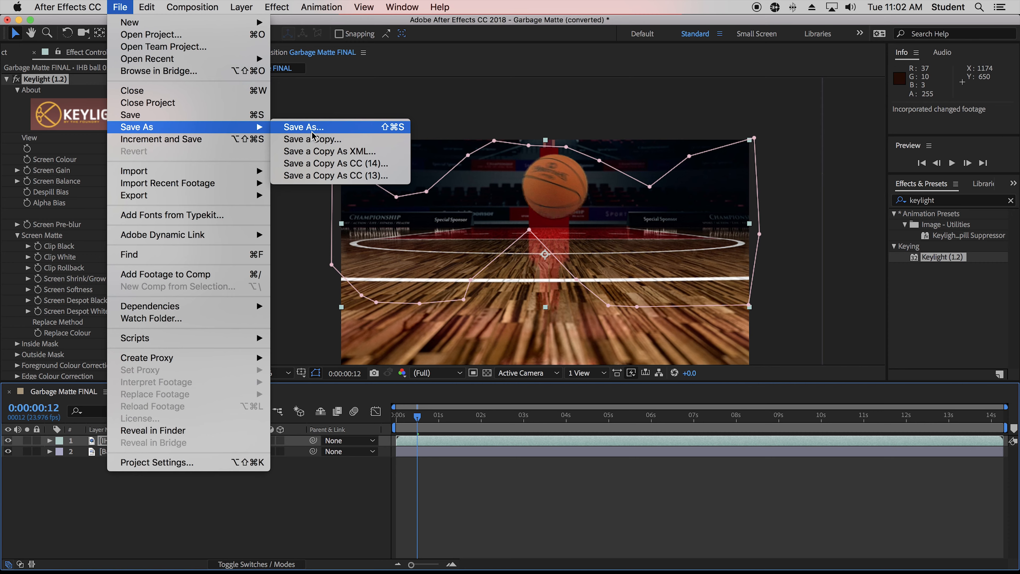
left_click(334, 126)
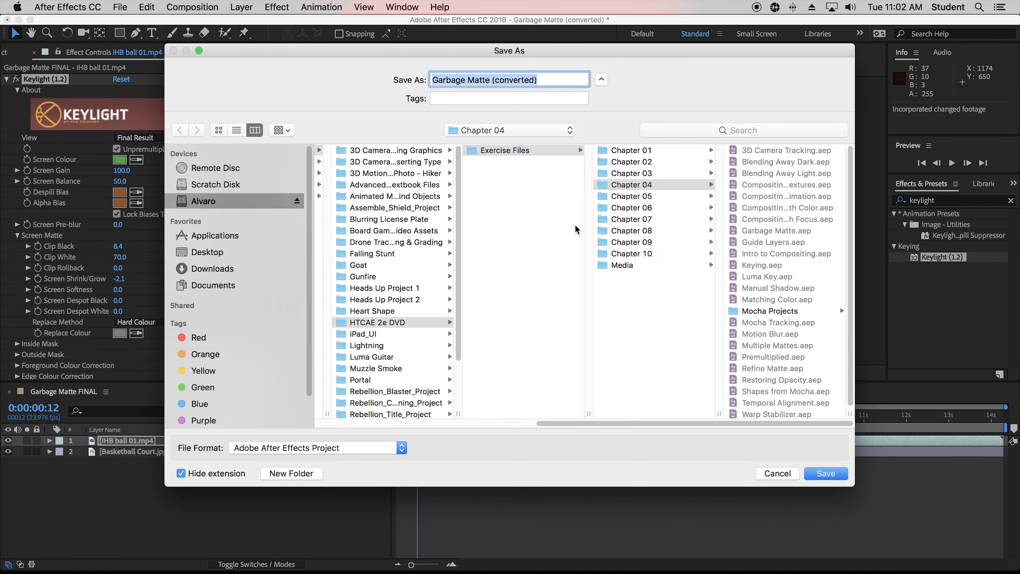
left_click(228, 201)
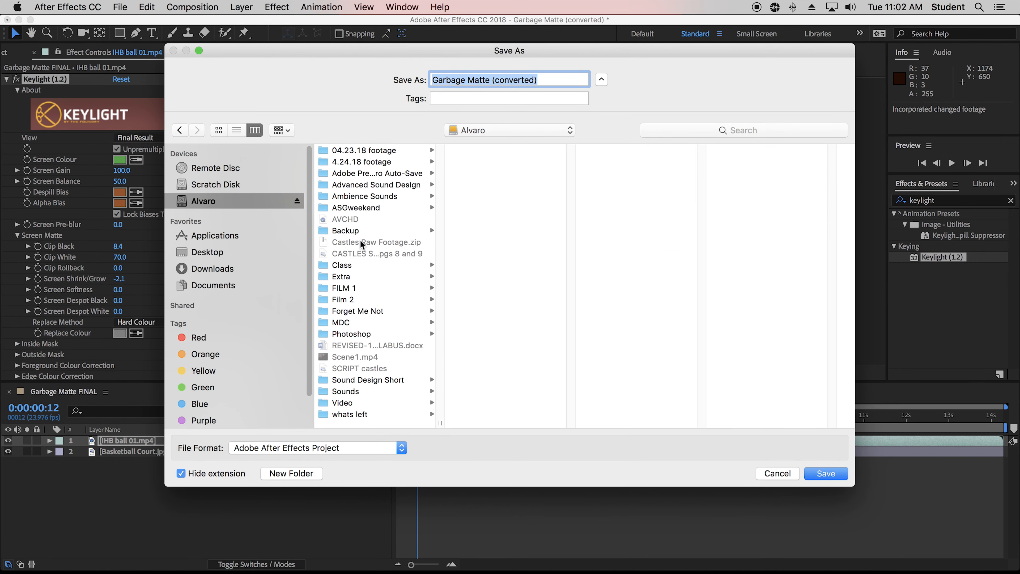
left_click(362, 323)
left_click(513, 150)
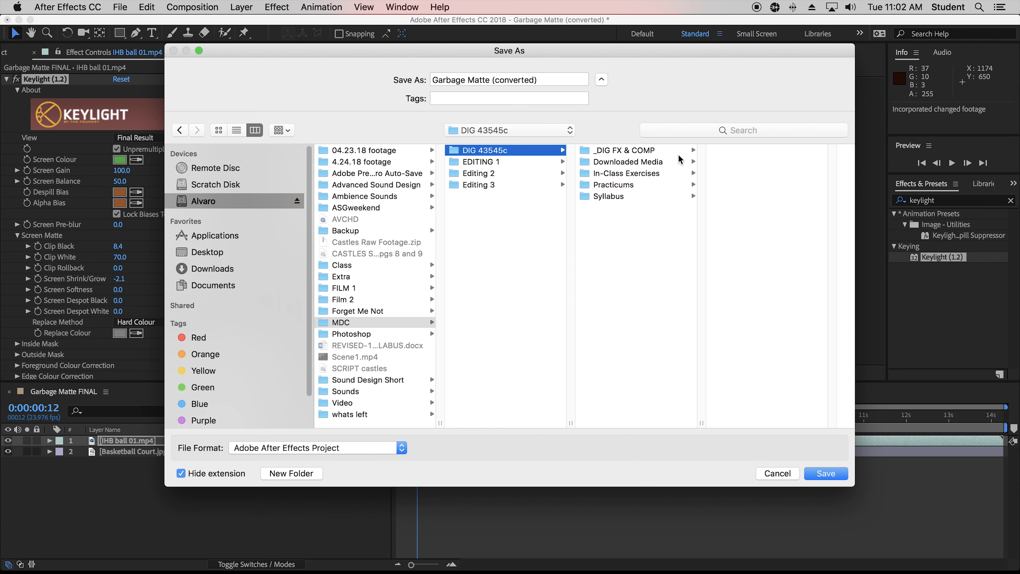
left_click(638, 174)
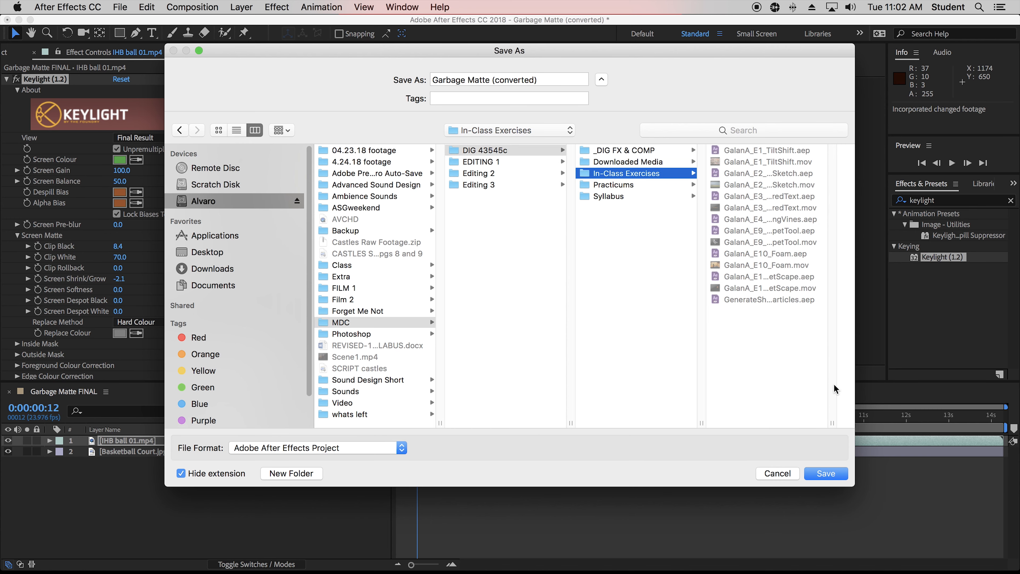
left_click_drag(830, 422, 893, 405)
triple_click(514, 82)
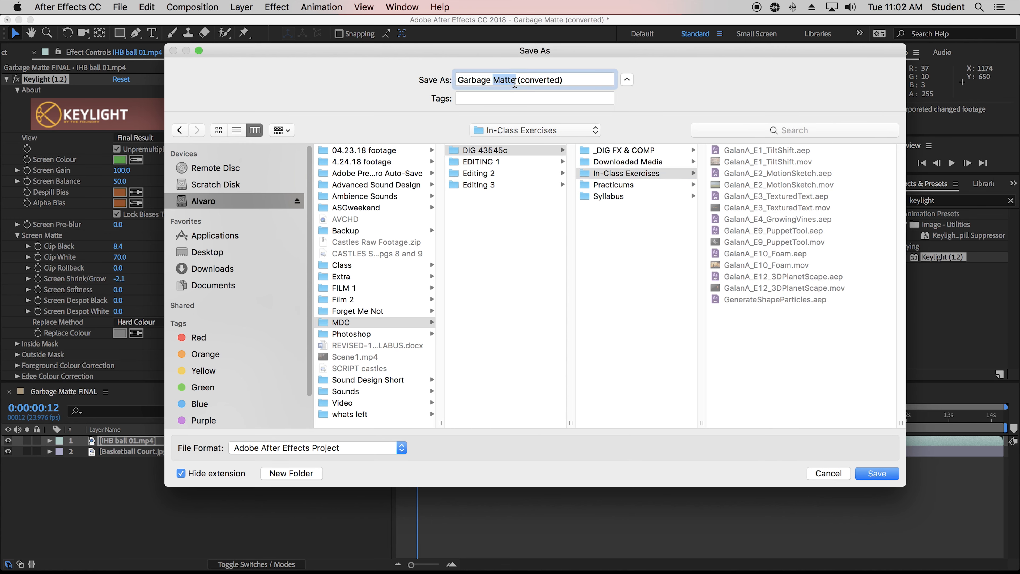
type("L")
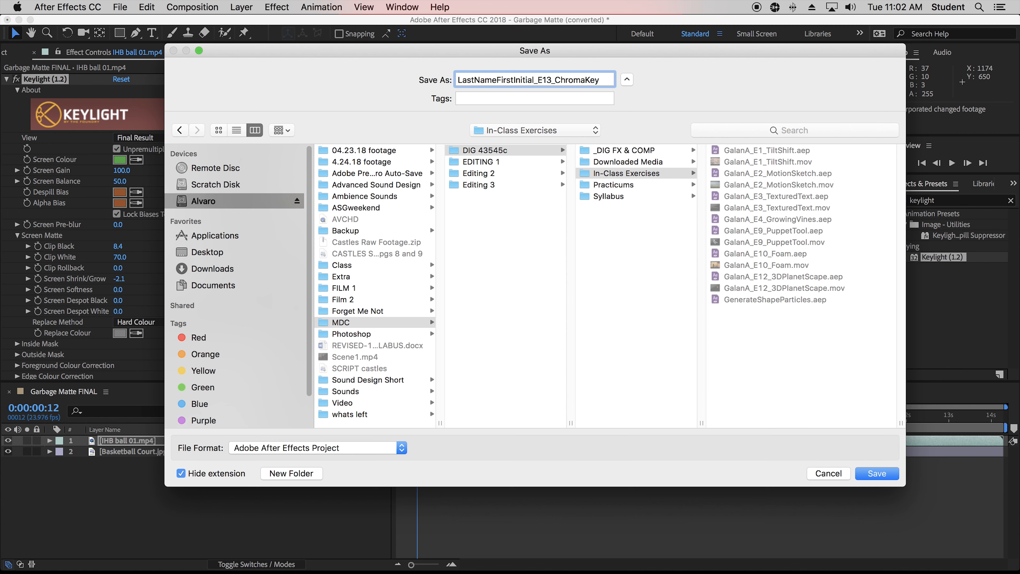
left_click(878, 473)
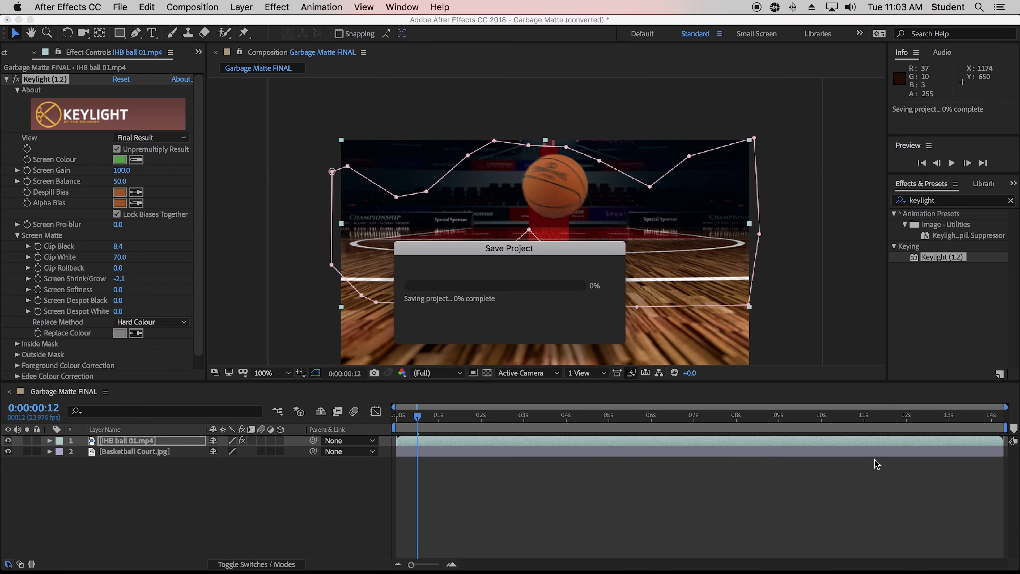
Add the Garbage Matte FINAL composition to the Render Queue.
mouse_move(755, 572)
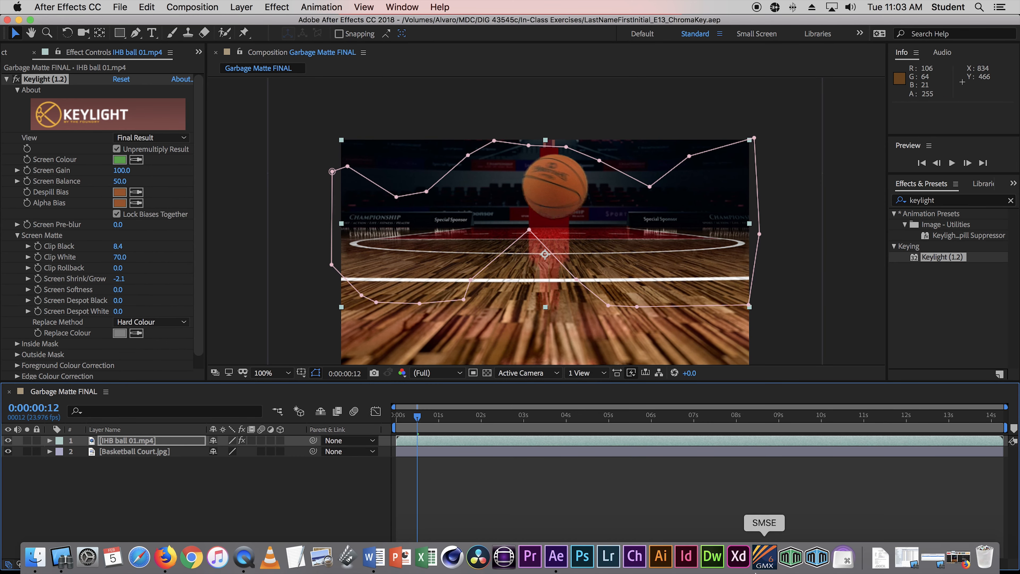
left_click(120, 7)
left_click(120, 7)
left_click(119, 7)
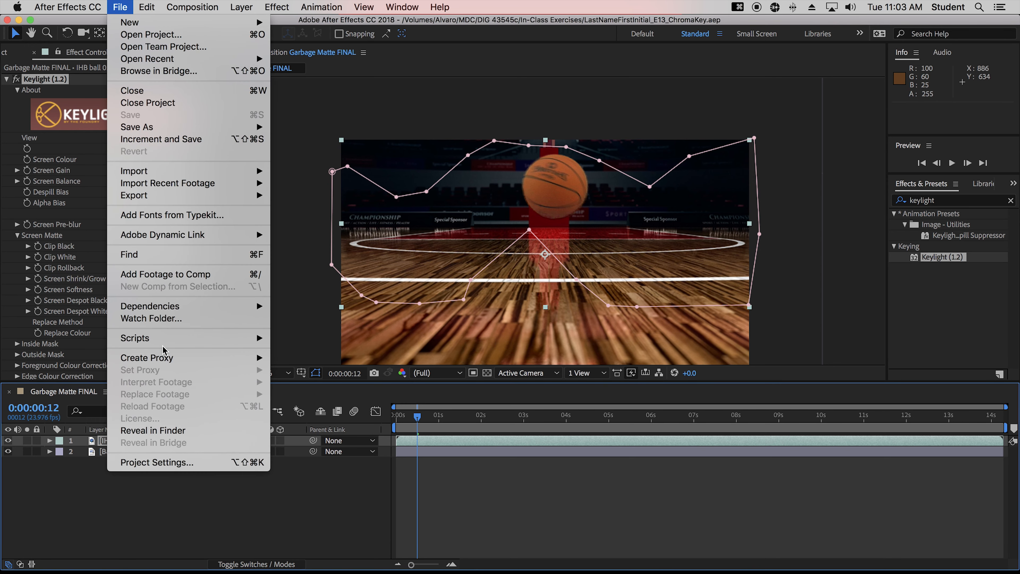
mouse_move(171, 196)
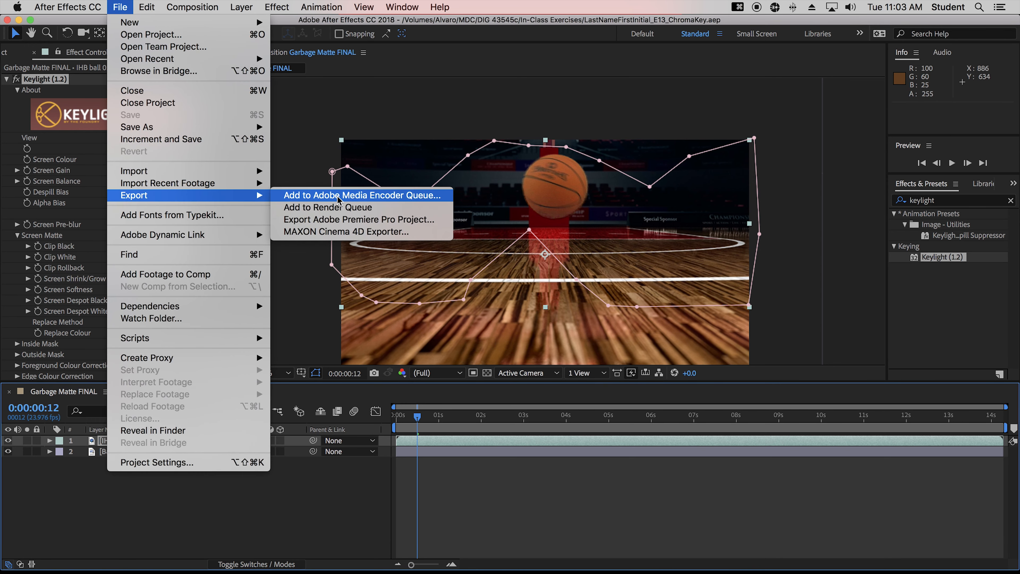
left_click(337, 207)
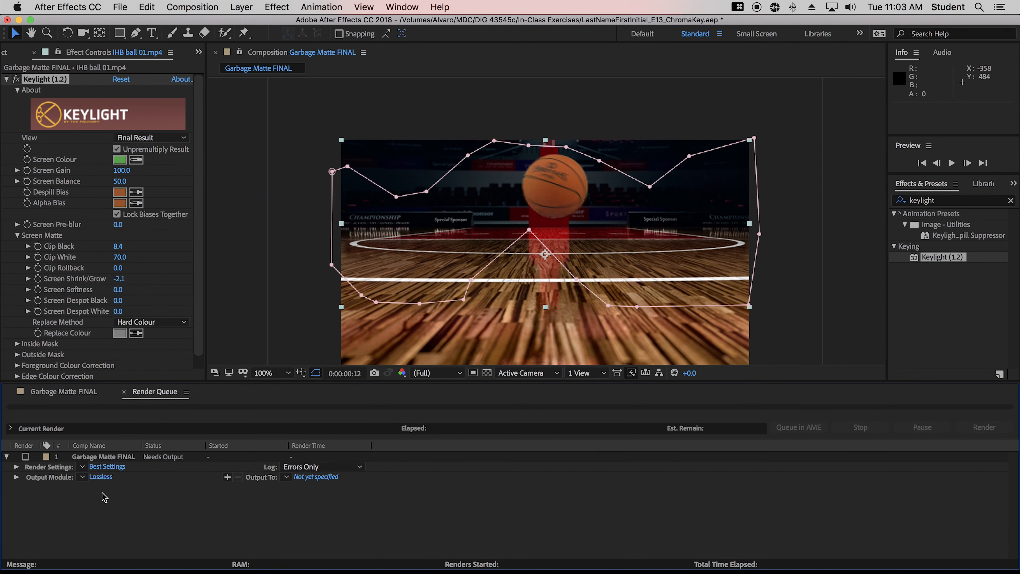
Set the output module's QuickTime video codec to Apple ProRes 422 (Proxy).
left_click(107, 476)
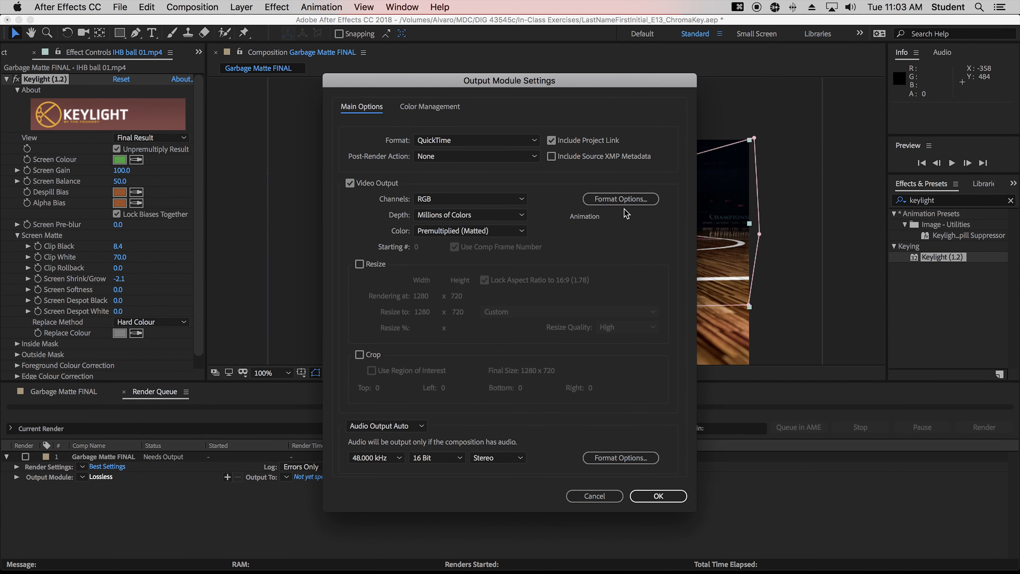
left_click(620, 199)
left_click(485, 109)
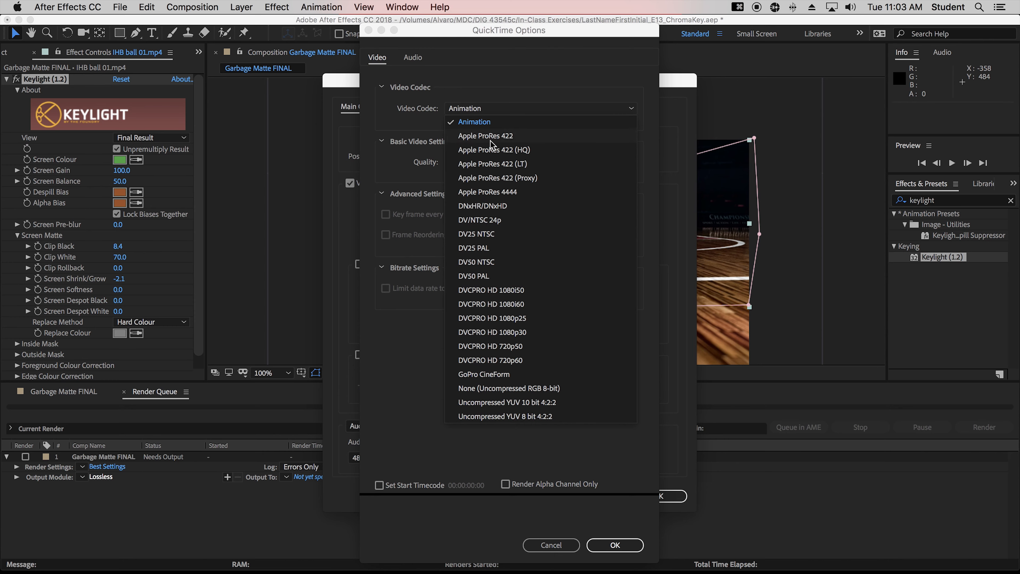
left_click(498, 180)
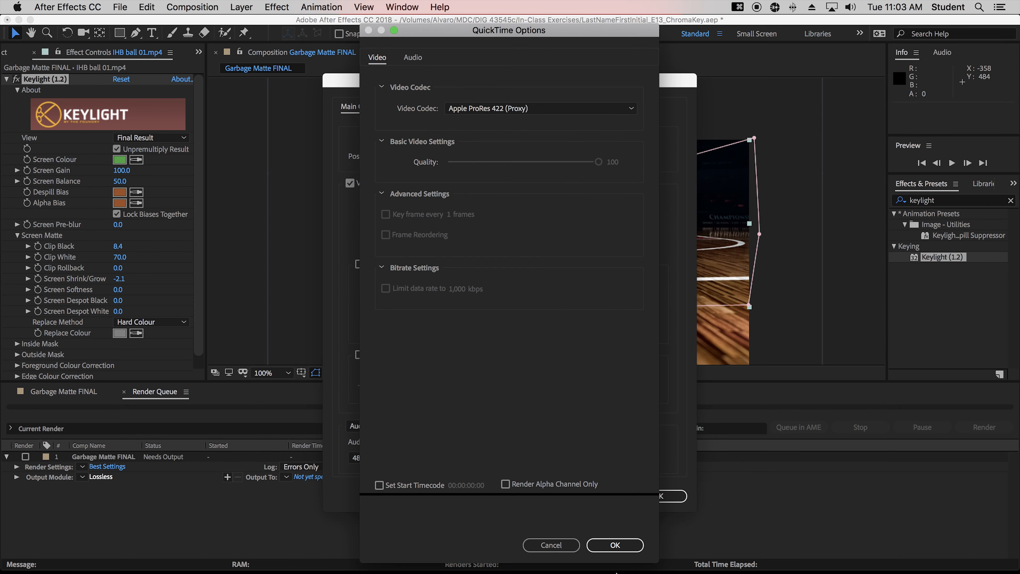
left_click(615, 546)
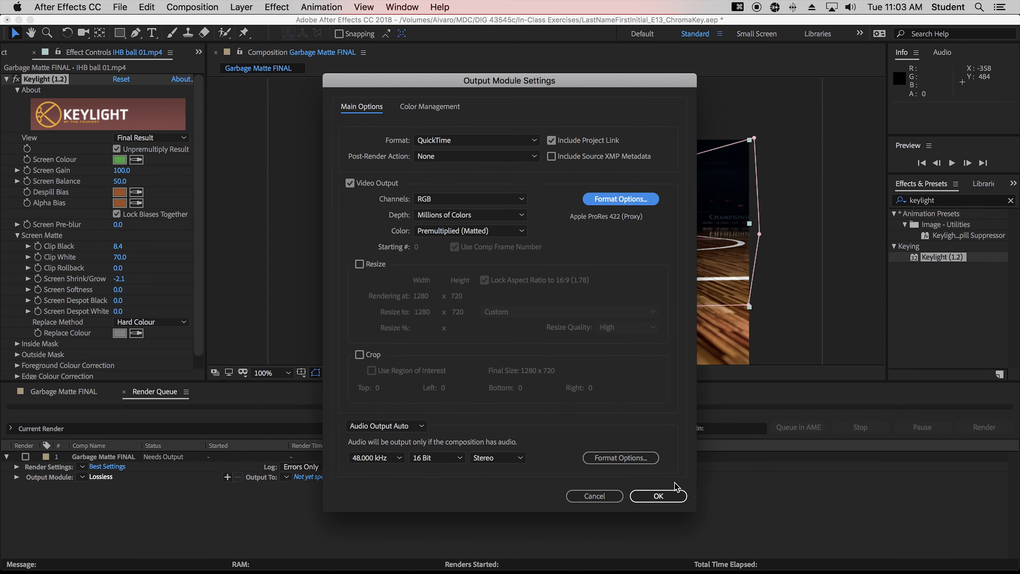
left_click(658, 496)
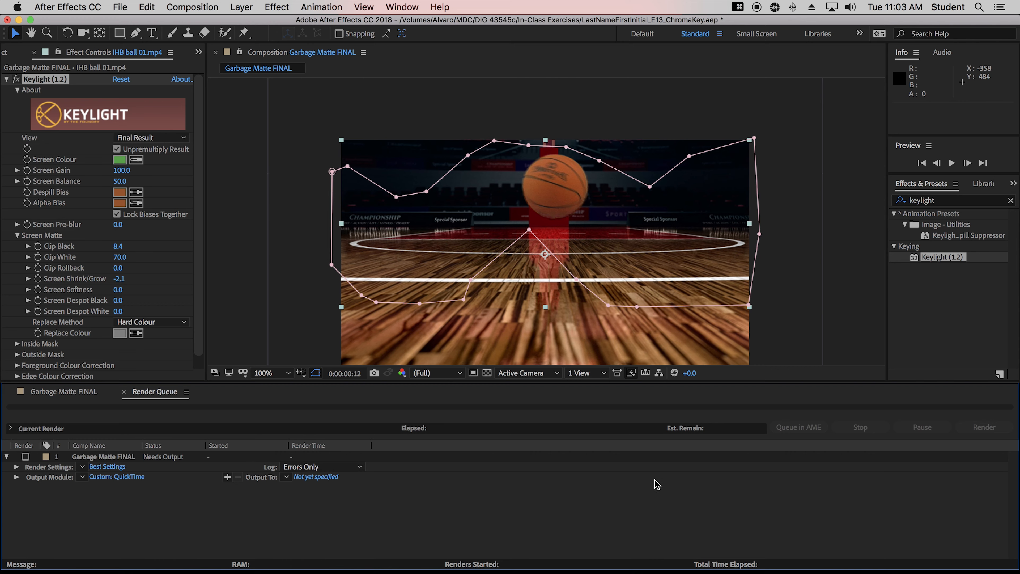
Set the render output file to LastNameFirstInitial_E13_ChromaKey in the In-Class Exercises folder.
left_click(315, 477)
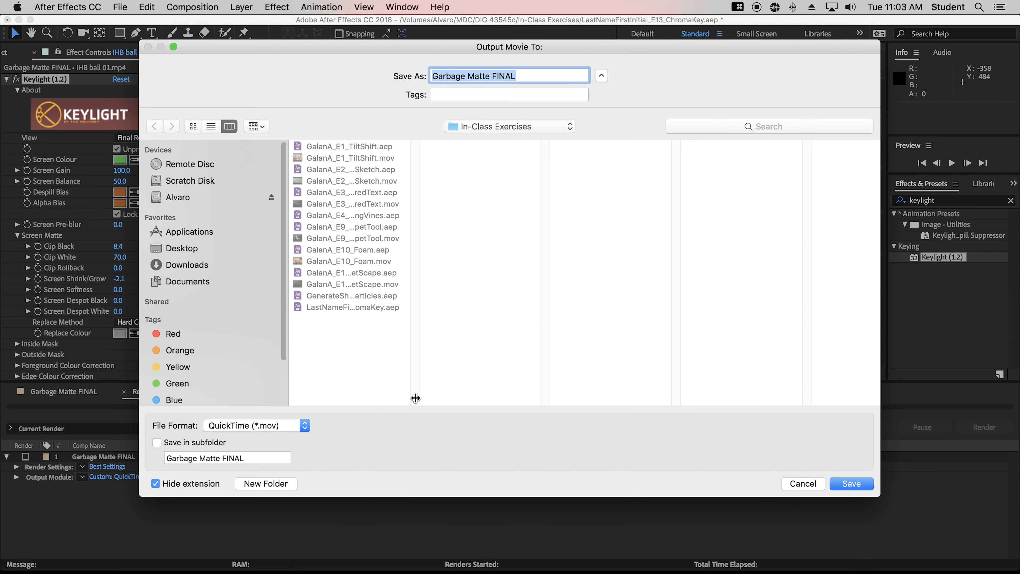
left_click_drag(415, 397, 626, 396)
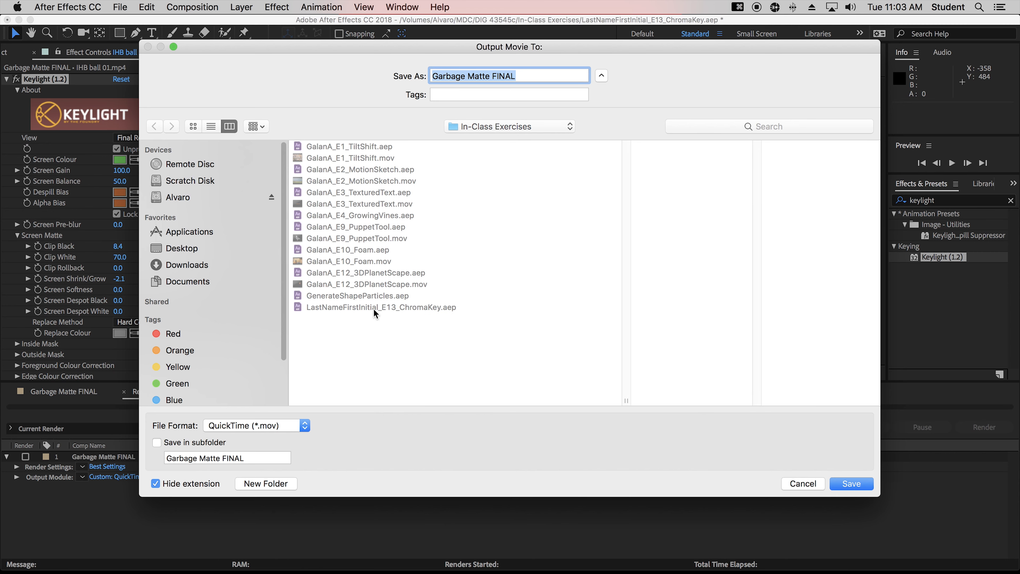
left_click(388, 309)
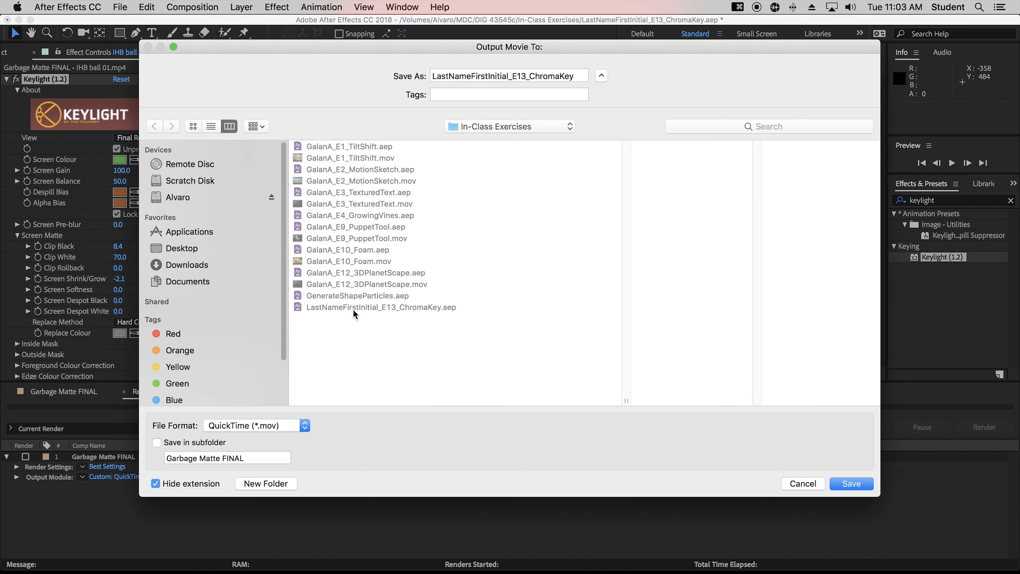
left_click(848, 483)
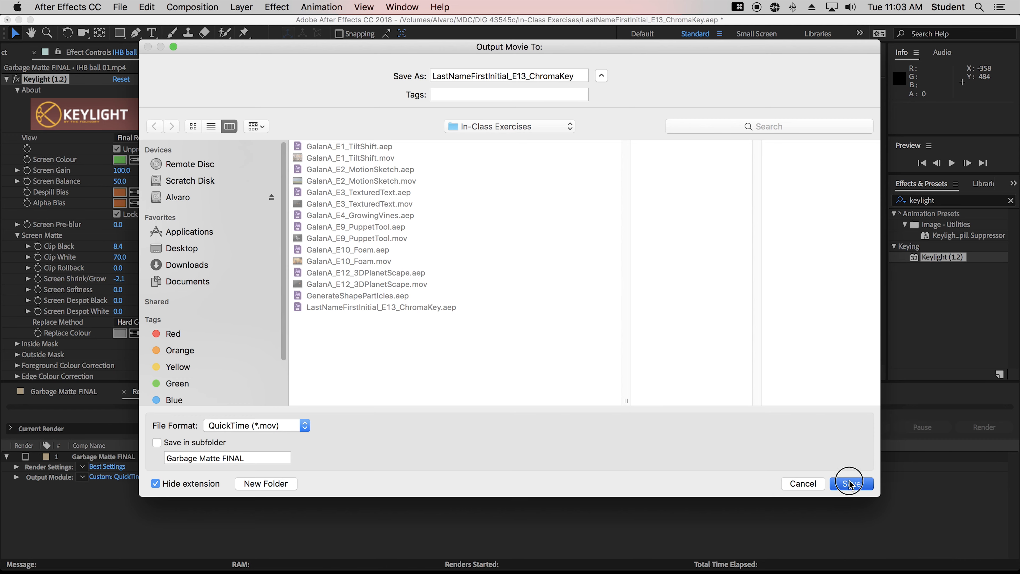
Render the queued composition.
left_click(983, 427)
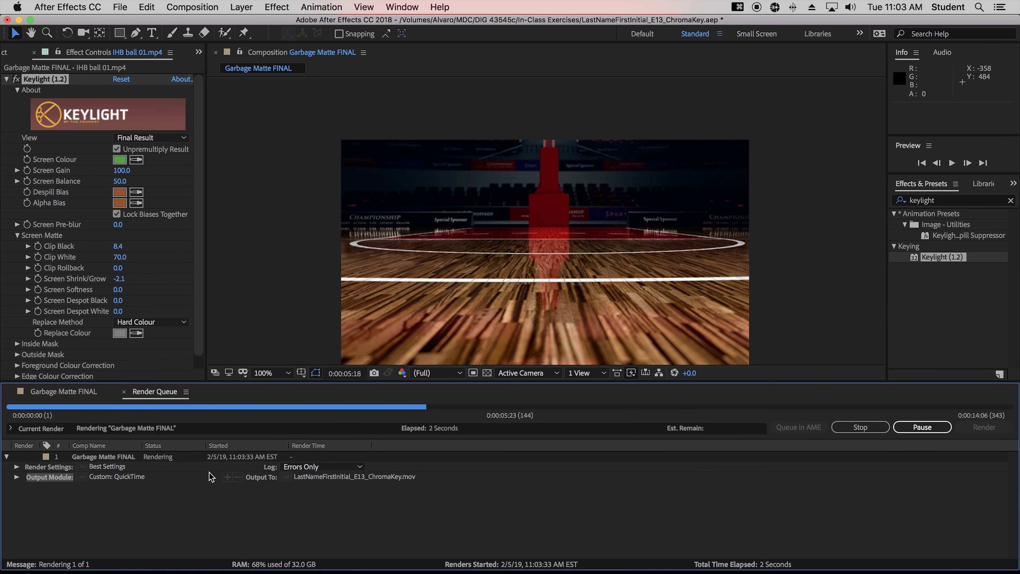
key("space")
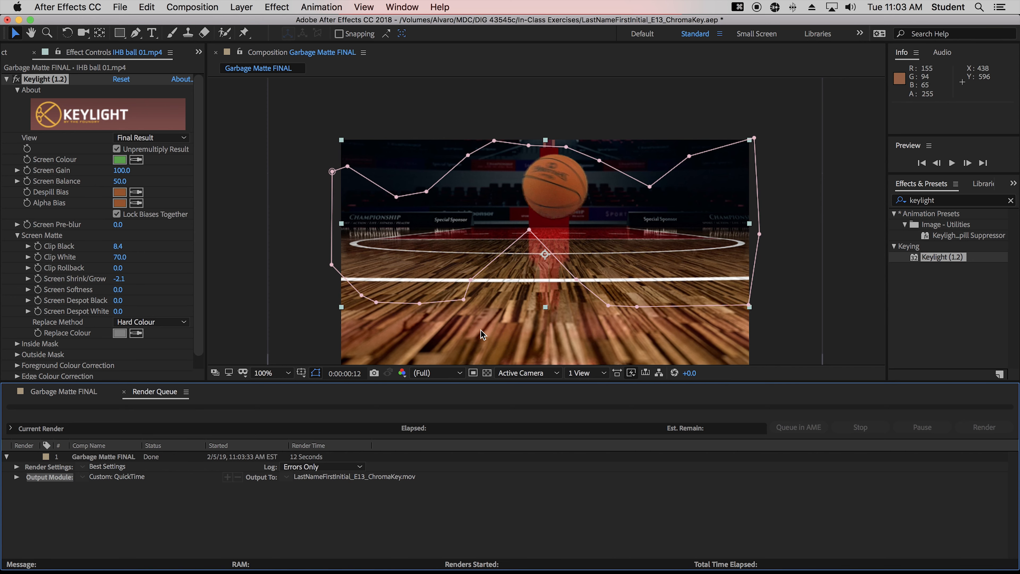
Close the Render Queue panel and return to the composition timeline.
left_click(63, 391)
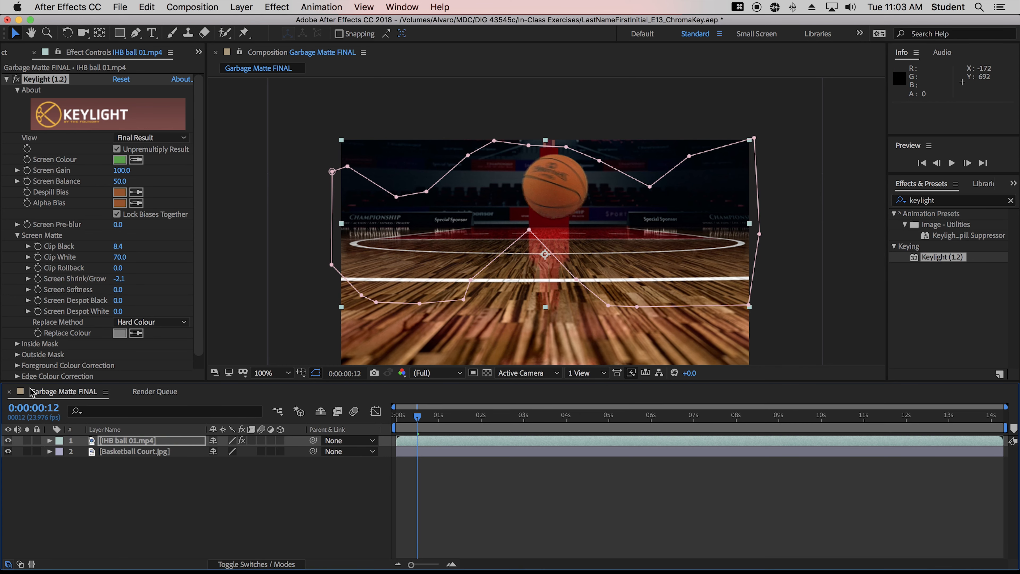
left_click(153, 391)
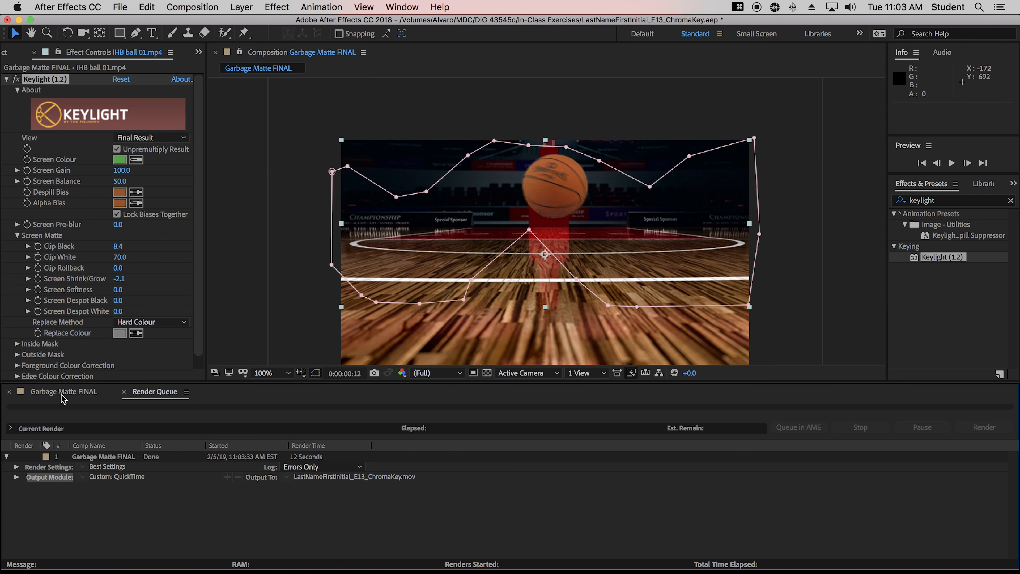
left_click(124, 391)
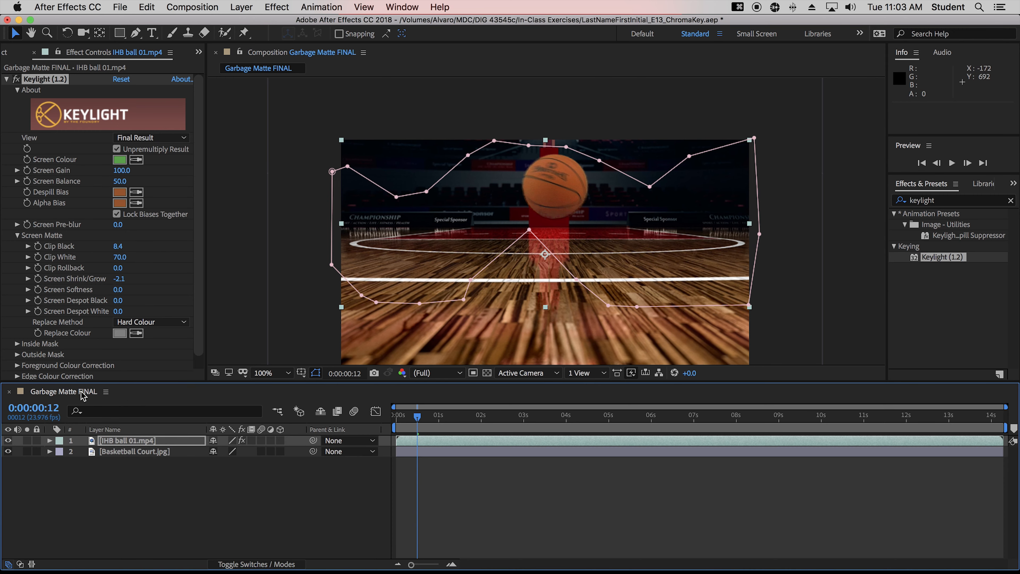
Select the Basketball Court layer and hide it.
left_click(105, 502)
left_click(44, 452)
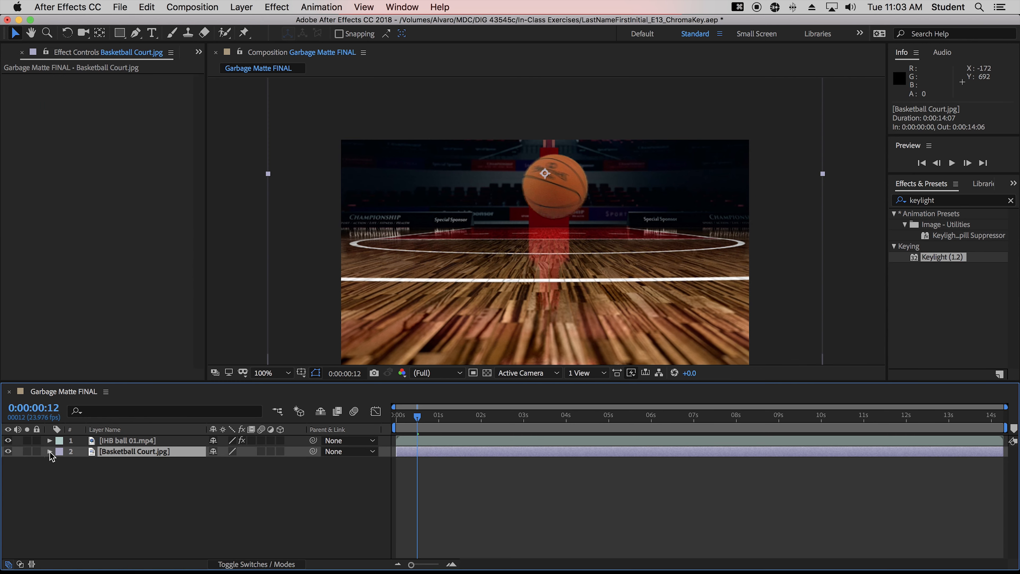
left_click(8, 451)
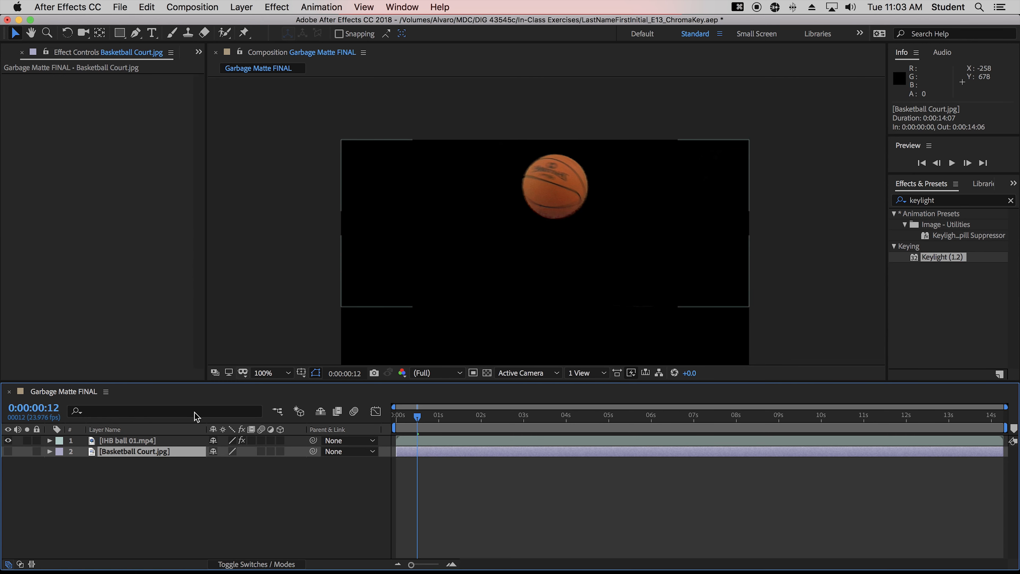
Switch the ball layer's Keylight view to Source.
left_click(133, 440)
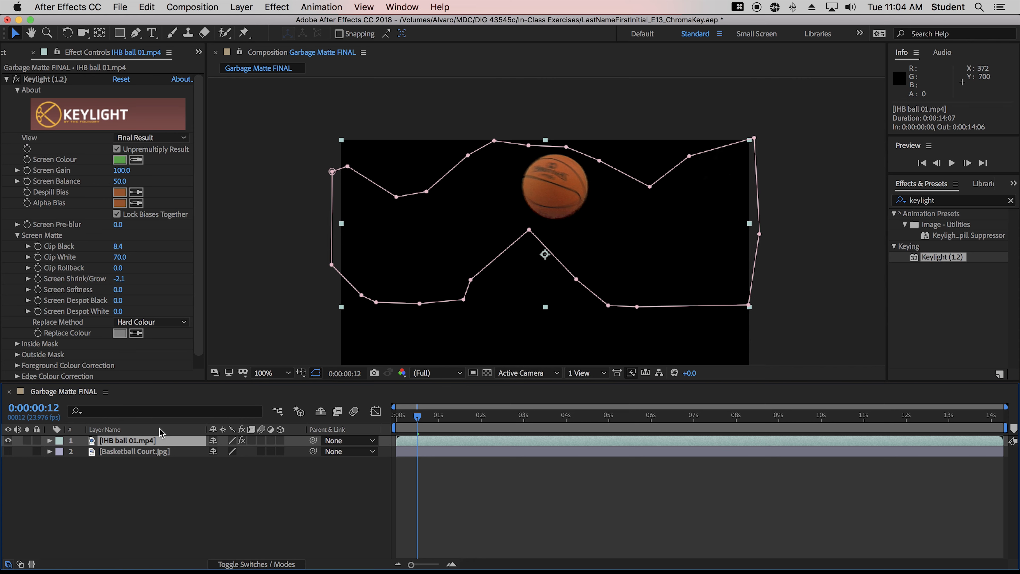
left_click(134, 139)
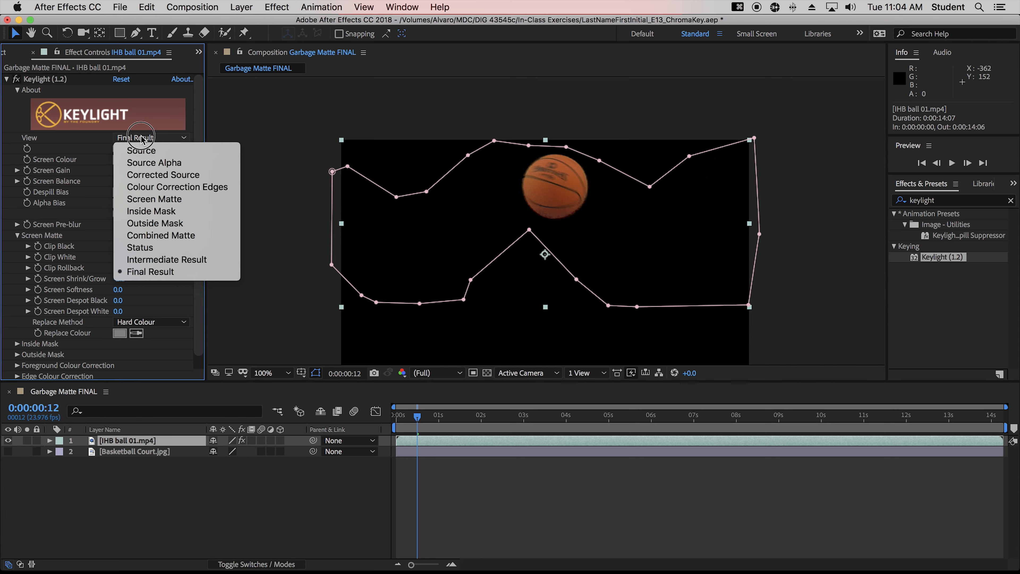
left_click(147, 151)
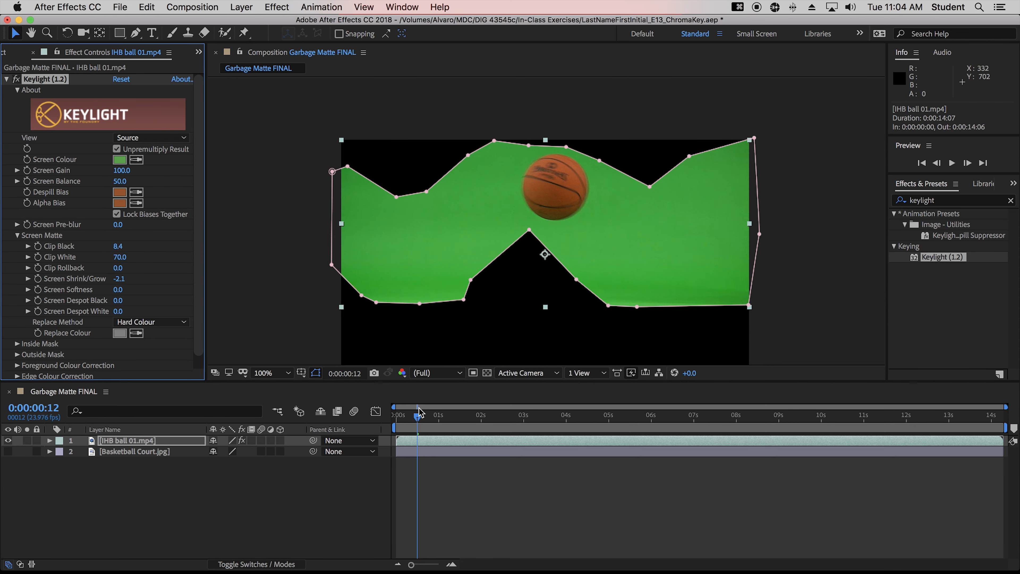
At about 4 seconds, move the garbage matte's lower middle vertices down so the bouncing ball stays inside the mask.
left_click_drag(418, 420, 575, 428)
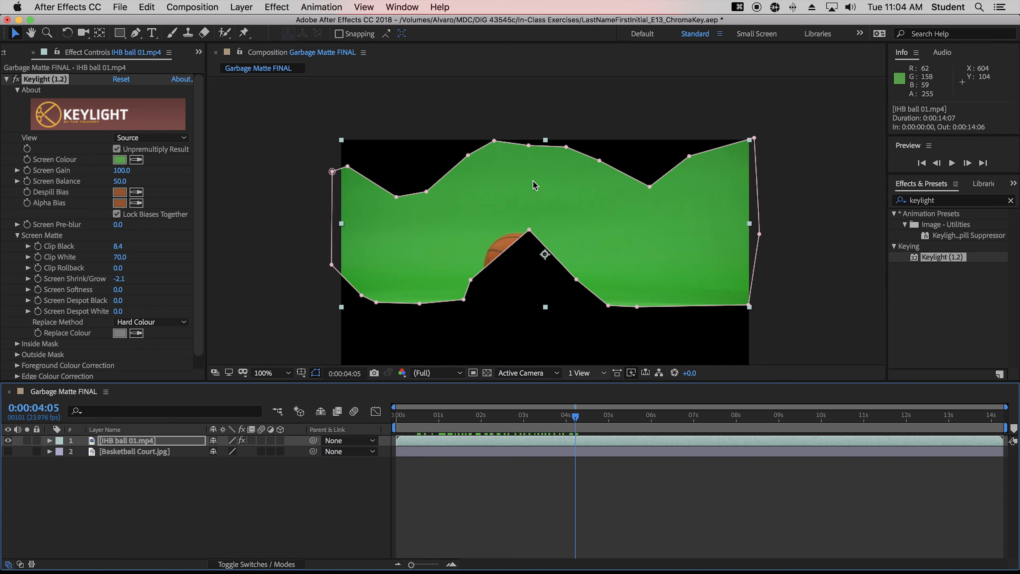
left_click_drag(529, 230, 522, 313)
left_click_drag(471, 279, 480, 307)
left_click_drag(577, 279, 519, 304)
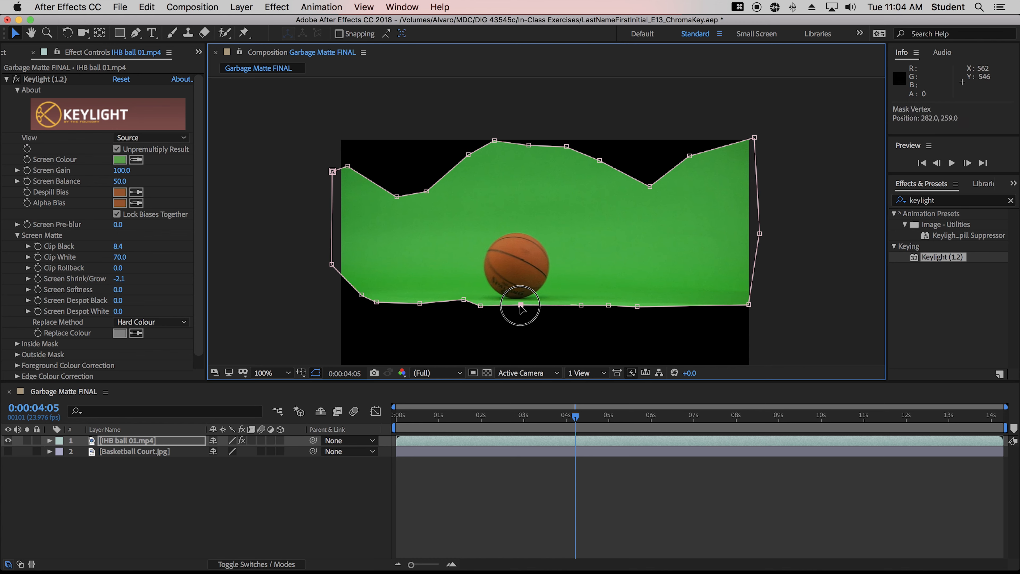
Around 6 seconds, pull the mask's lower-left vertices outward so the rolling ball stays inside the matte.
left_click_drag(578, 417, 668, 431)
left_click_drag(463, 301, 462, 306)
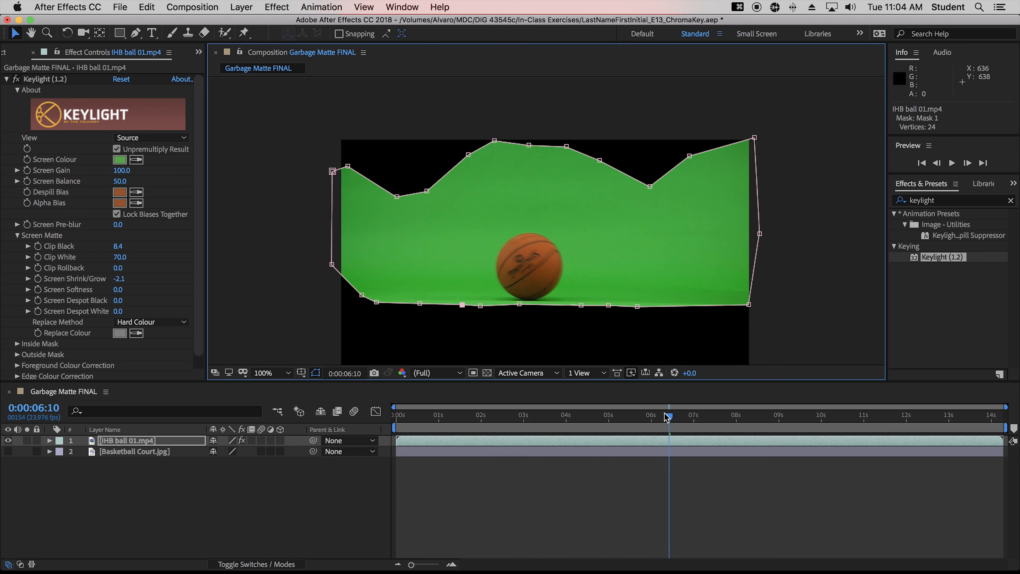
mouse_move(667, 418)
left_mouse_down()
mouse_move(750, 427)
mouse_move(681, 424)
left_mouse_up()
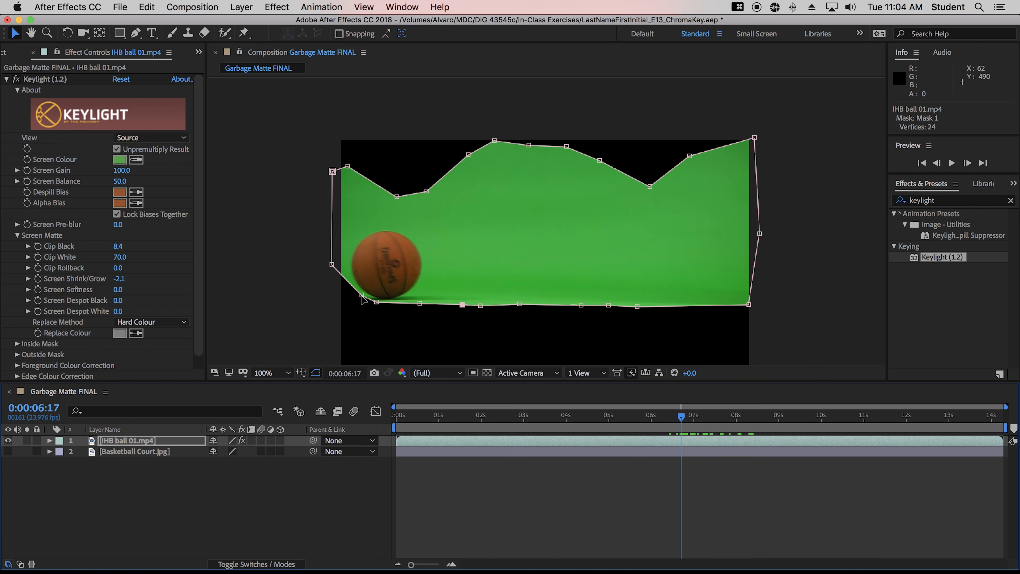
left_click_drag(362, 294, 335, 265)
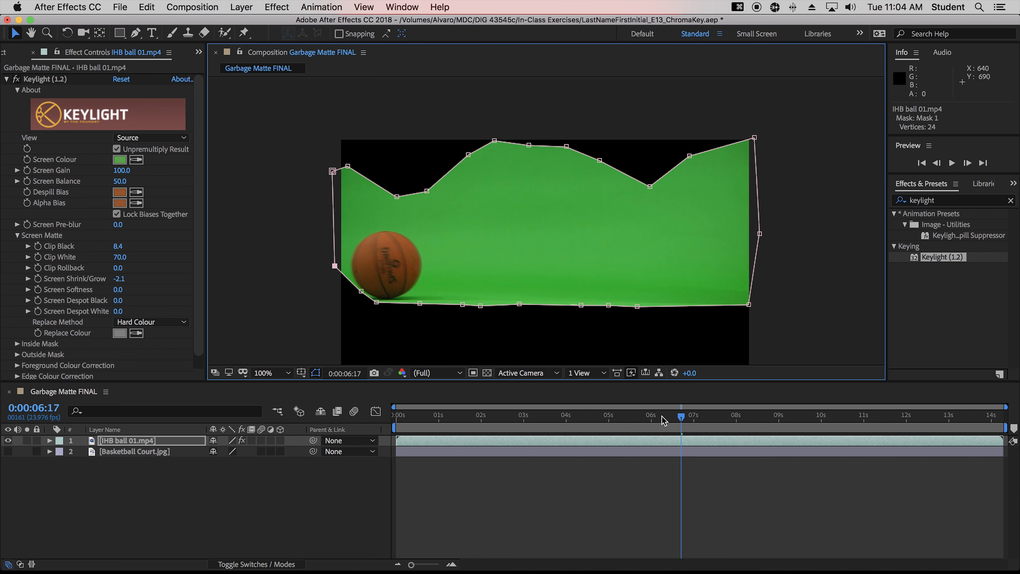
left_click_drag(681, 416, 708, 417)
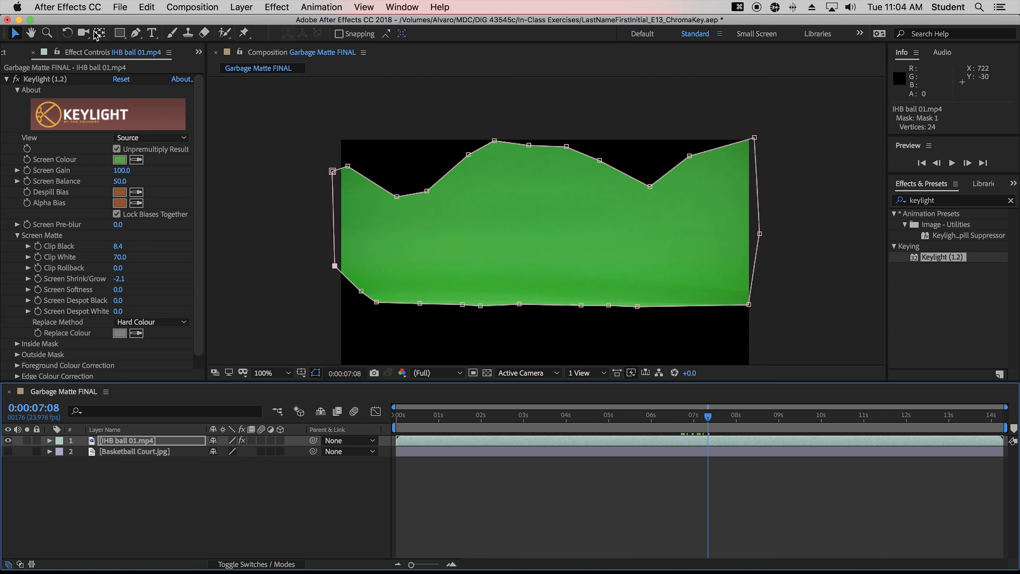
Save the project.
left_click(120, 7)
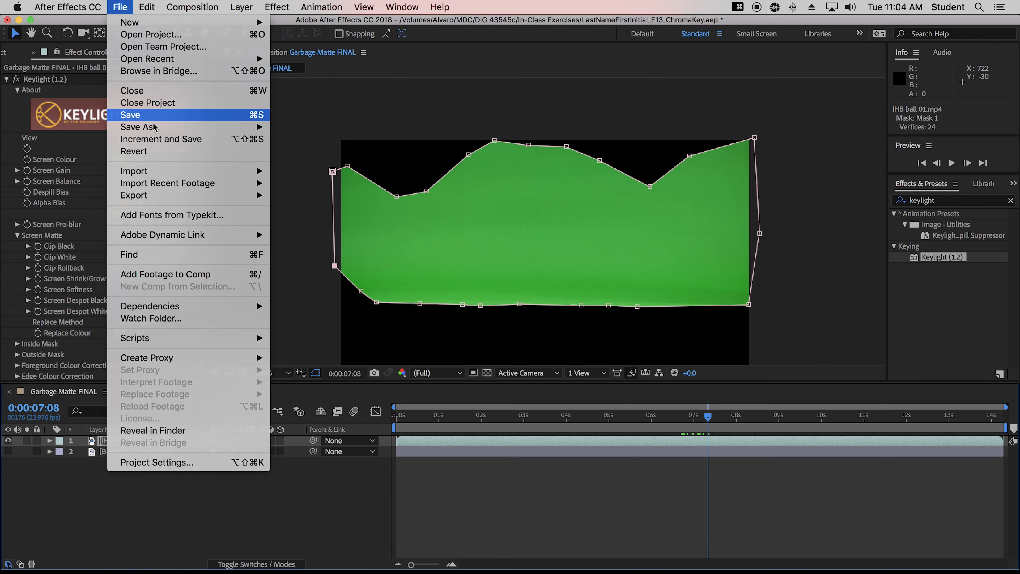